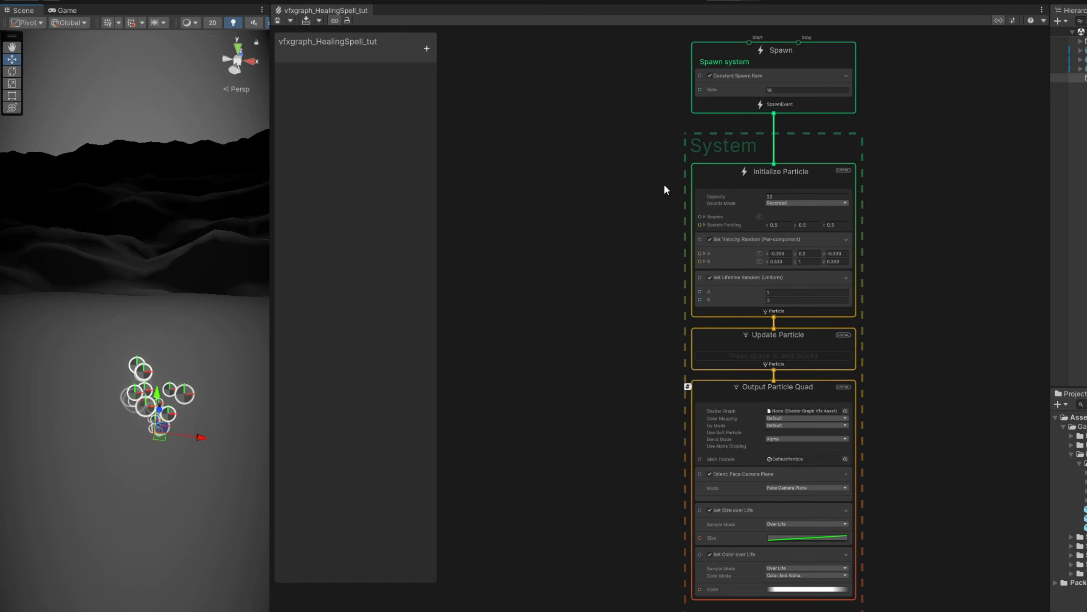
Step: Replace the Constant Spawn Rate block in the Spawn context with a Single Burst block with a count of 1
middle_drag(664, 184, 547, 286)
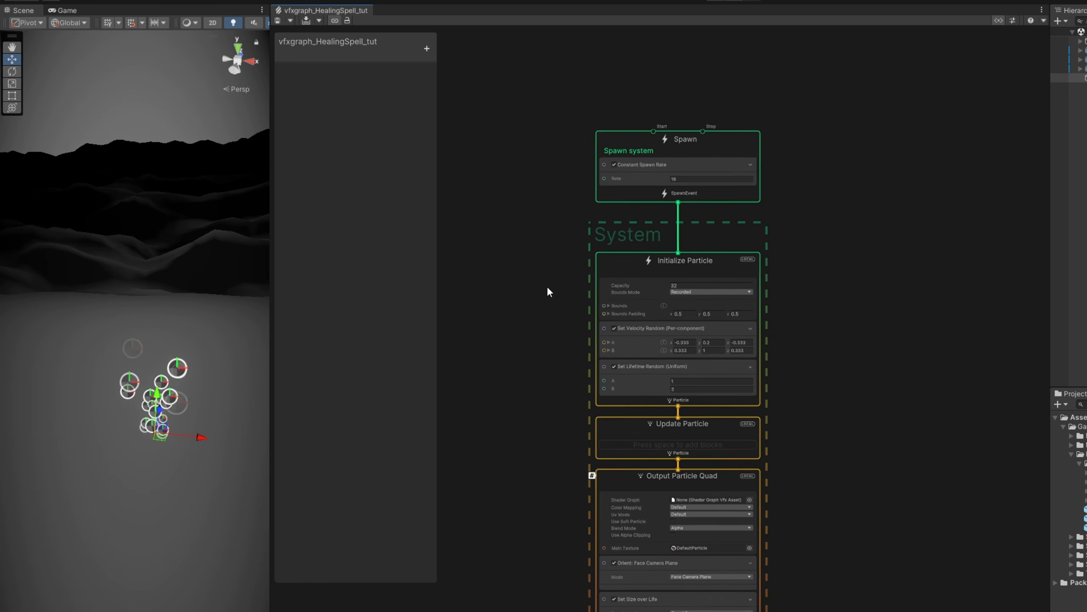
scroll(613, 191, up, 4)
click(631, 179)
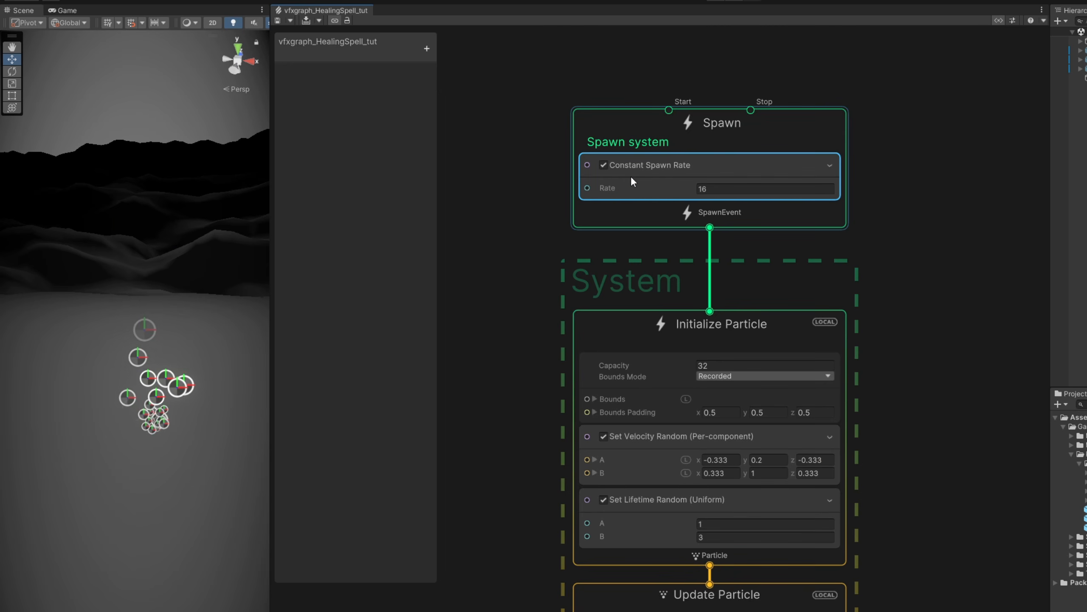
key(Delete)
key(space)
text(single)
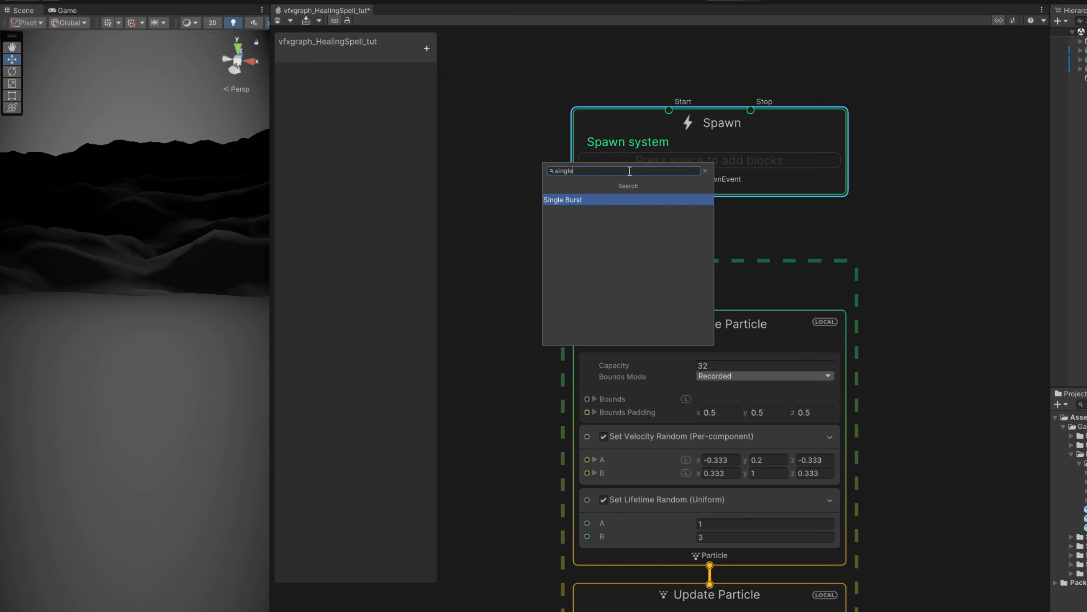
key(Return)
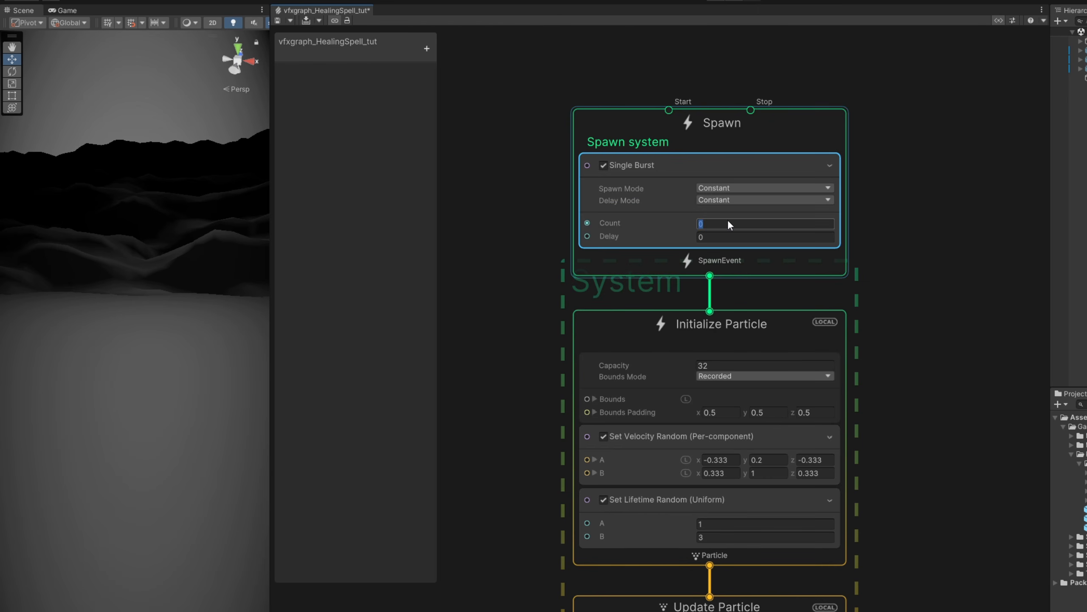
text(1)
Step: Delete the Set Velocity Random block from Initialize Particle and set the lifetime block's Random mode to Off
middle_drag(701, 428, 688, 275)
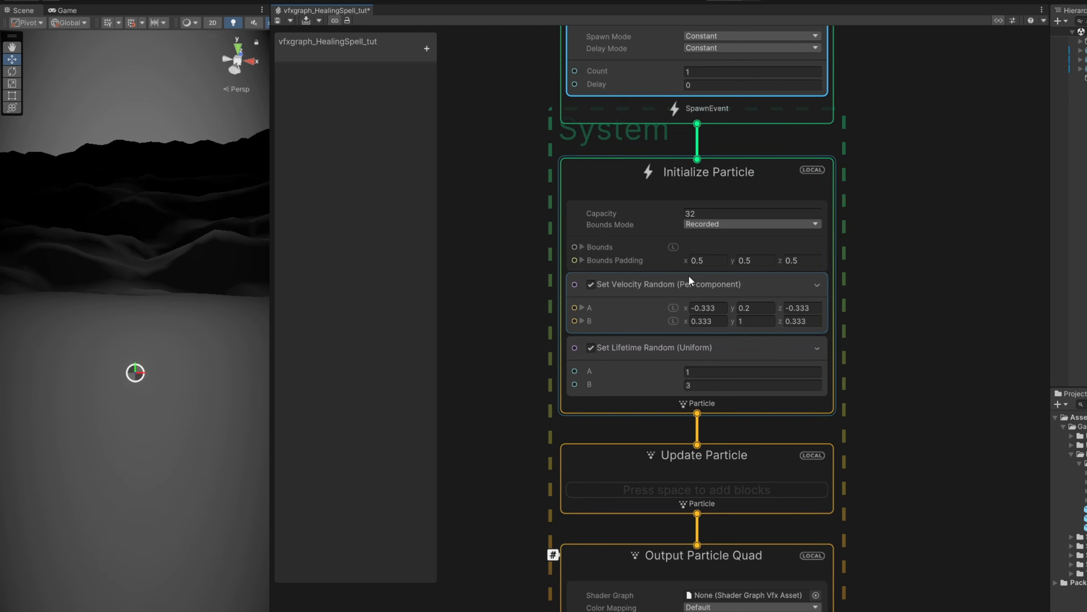
click(699, 290)
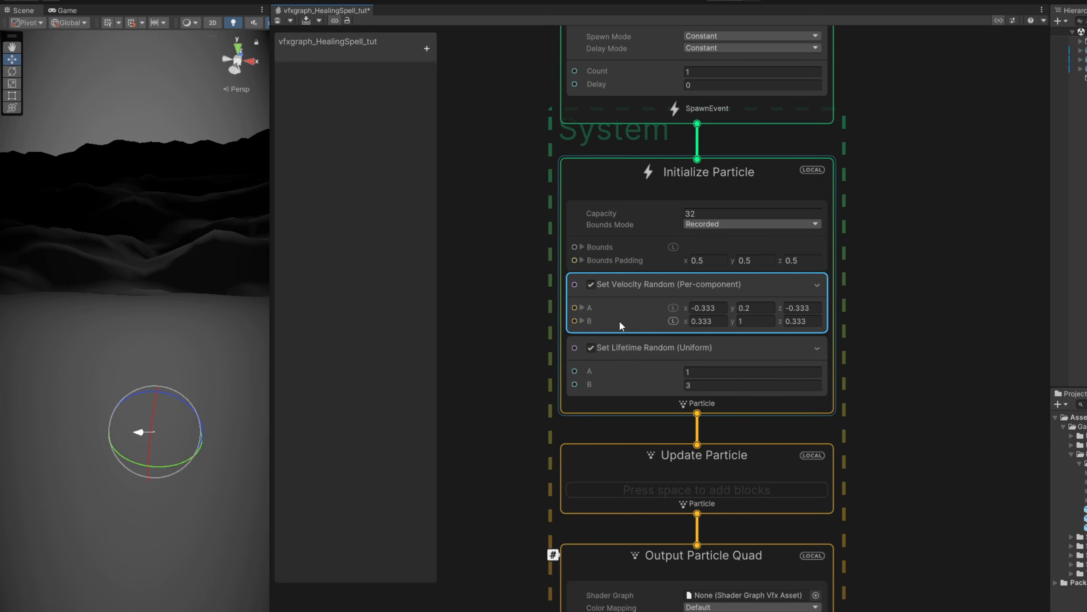
key(Delete)
click(670, 292)
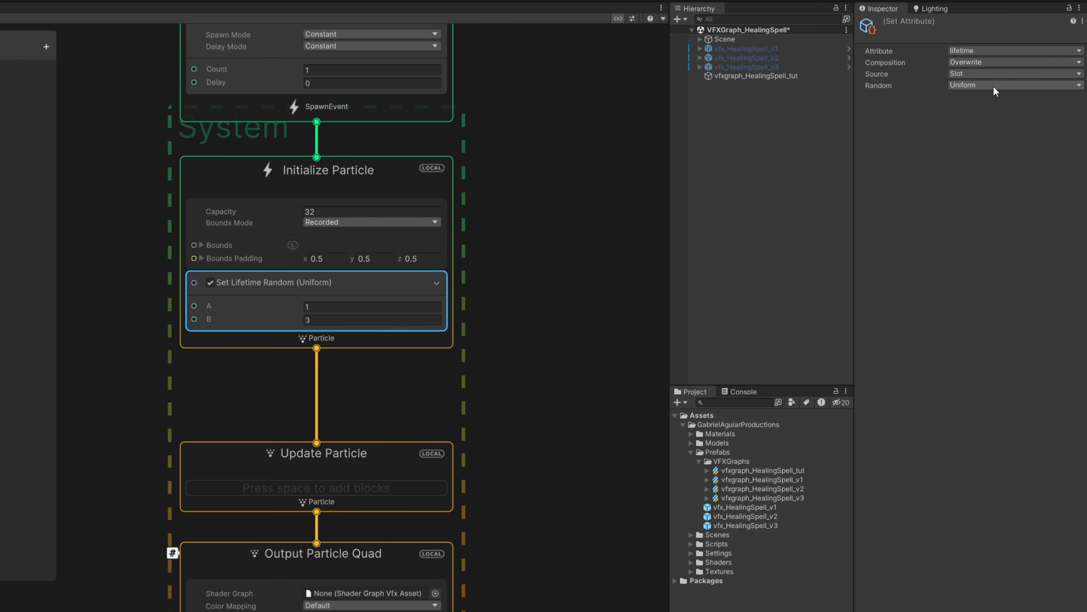
click(994, 85)
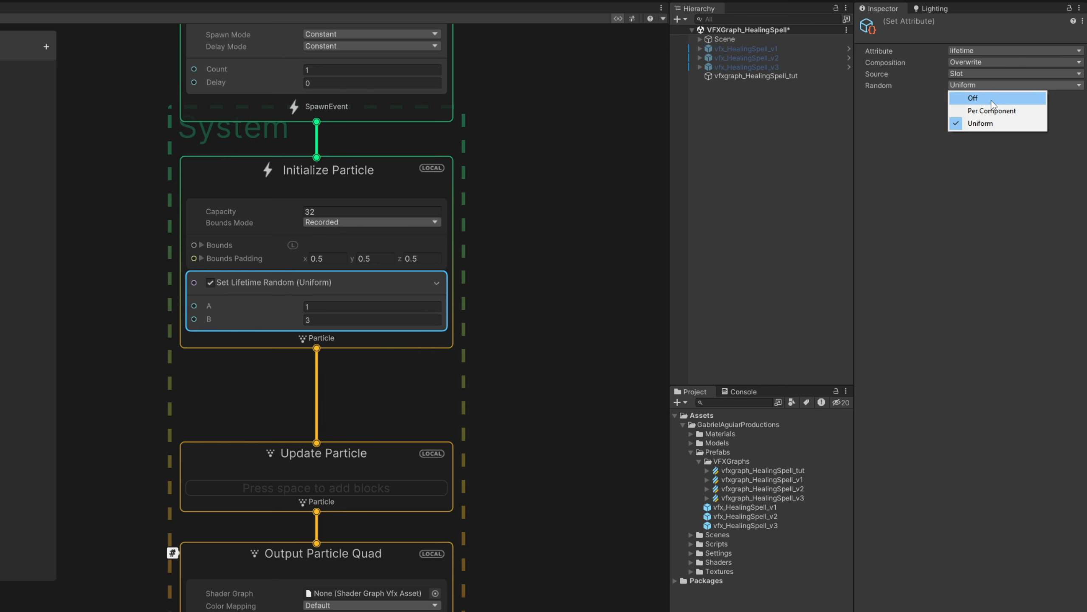
click(992, 99)
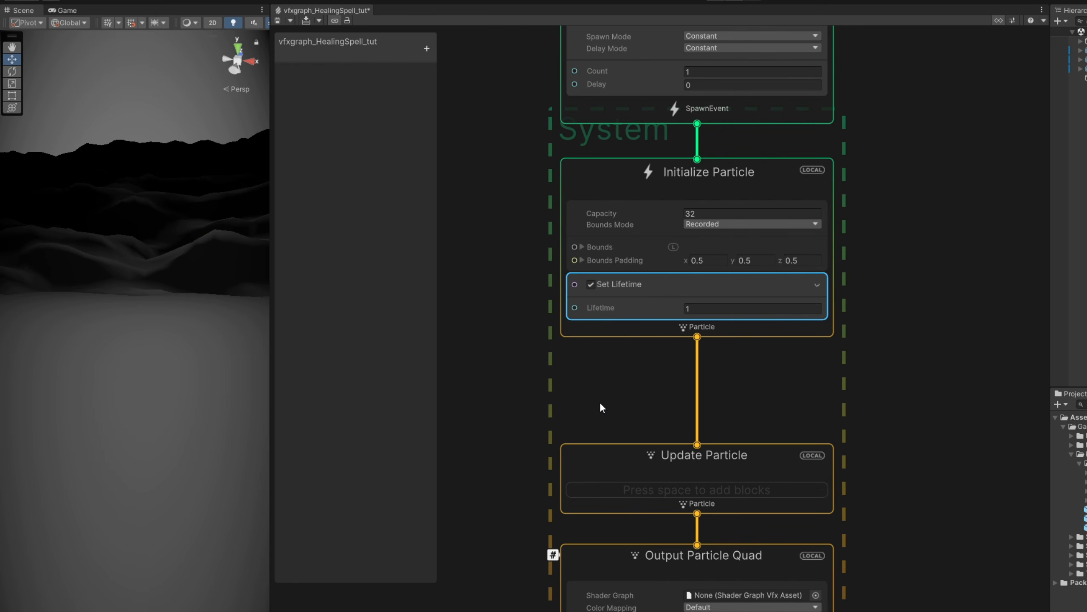
Step: Assign the Flare00 texture as the Main Texture of Output Particle Quad
middle_drag(220, 395, 241, 135)
scroll(350, 413, up, 1)
scroll(729, 415, up, 1)
middle_drag(510, 400, 528, 304)
click(892, 312)
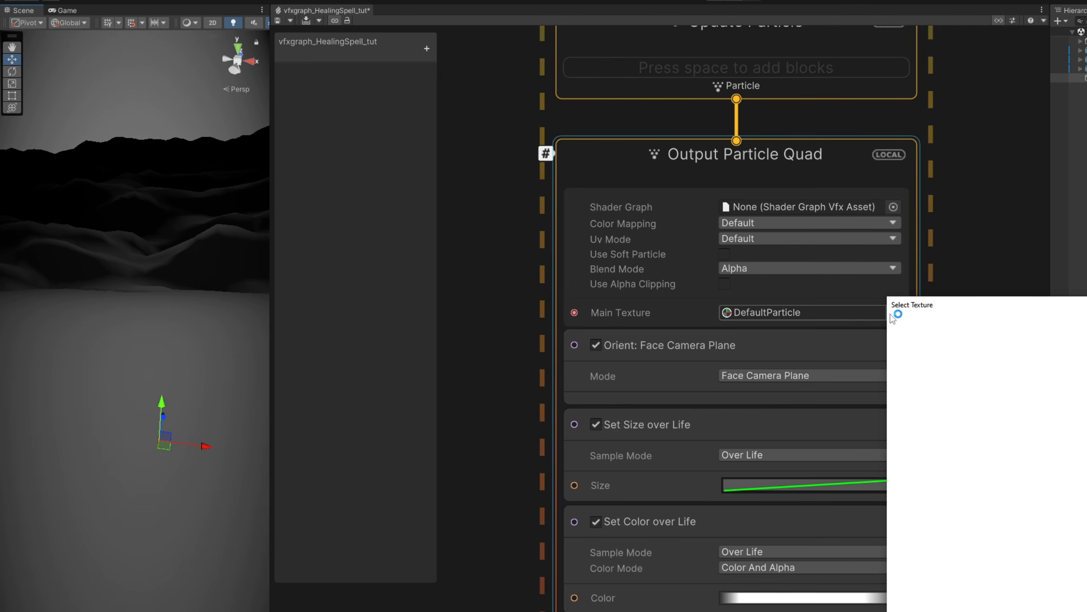
click(672, 317)
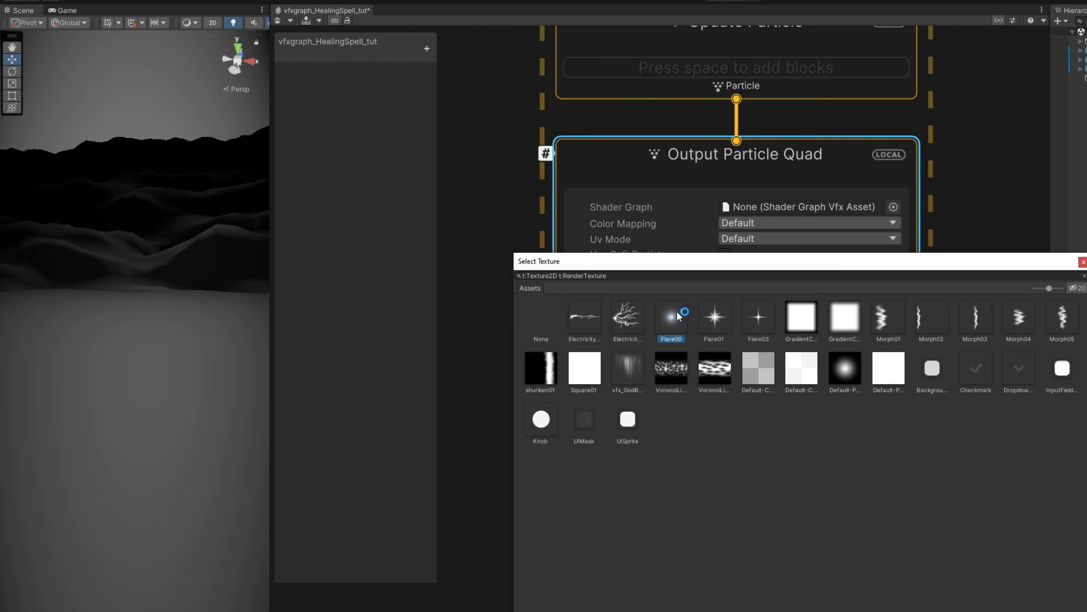
double_click(676, 326)
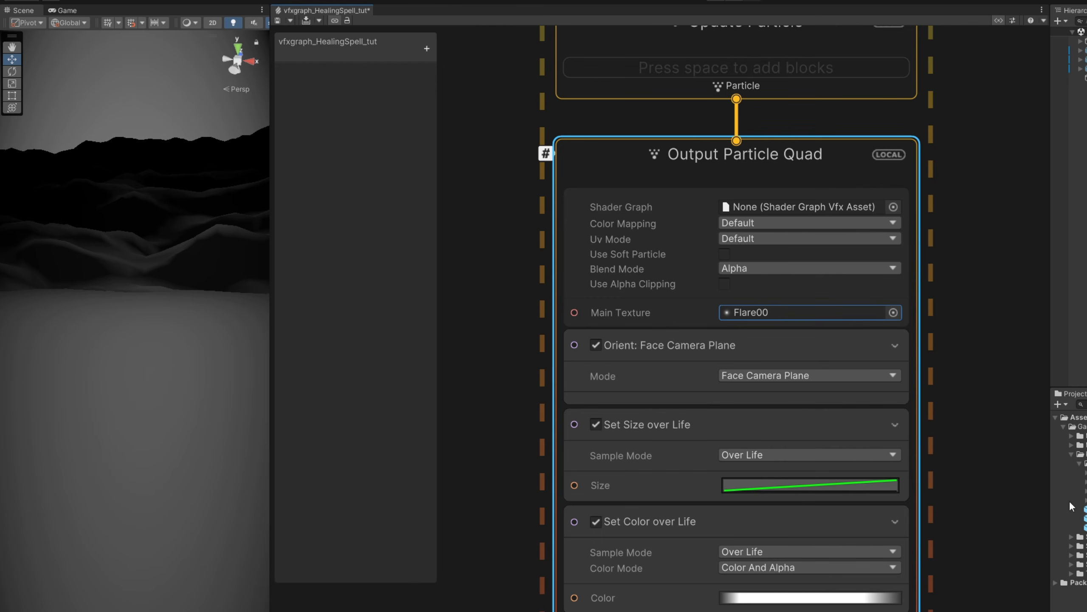
Step: Add a Set Size block above Set Size over Life in Output Particle Quad, with a size of 7.5
click(689, 444)
key(space)
text(set siz)
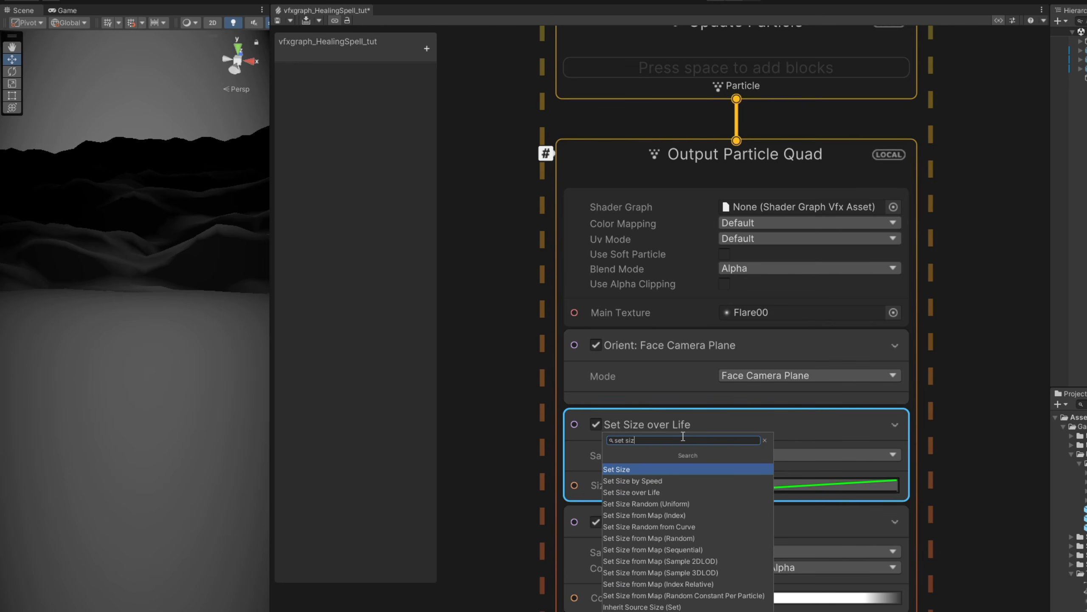
key(Return)
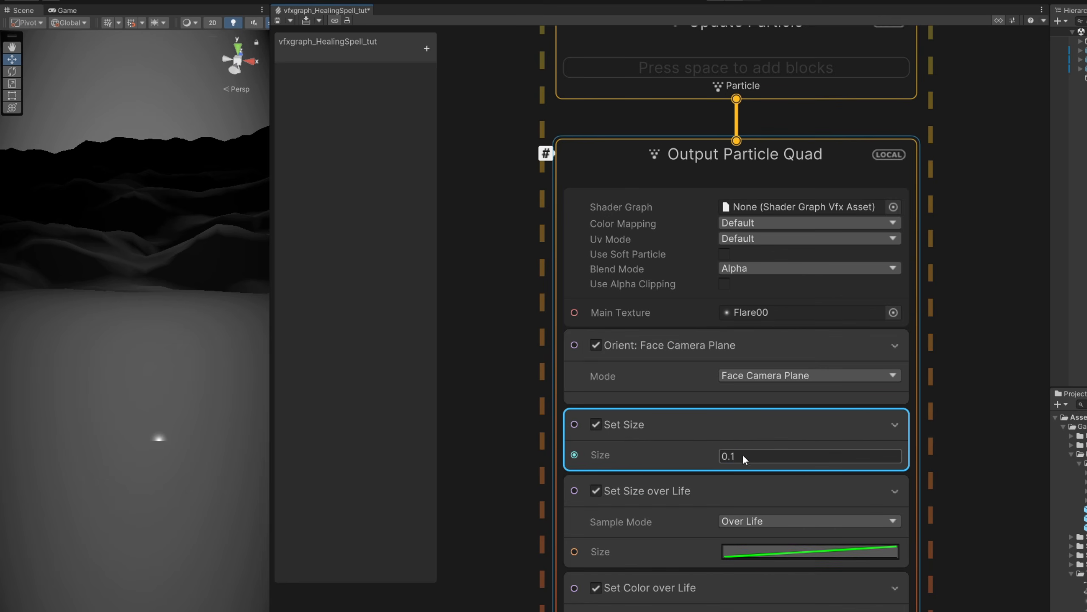
click(744, 457)
text(7.5)
Step: Change the composition of the Set Size over Life block to Multiply
middle_drag(972, 545, 962, 436)
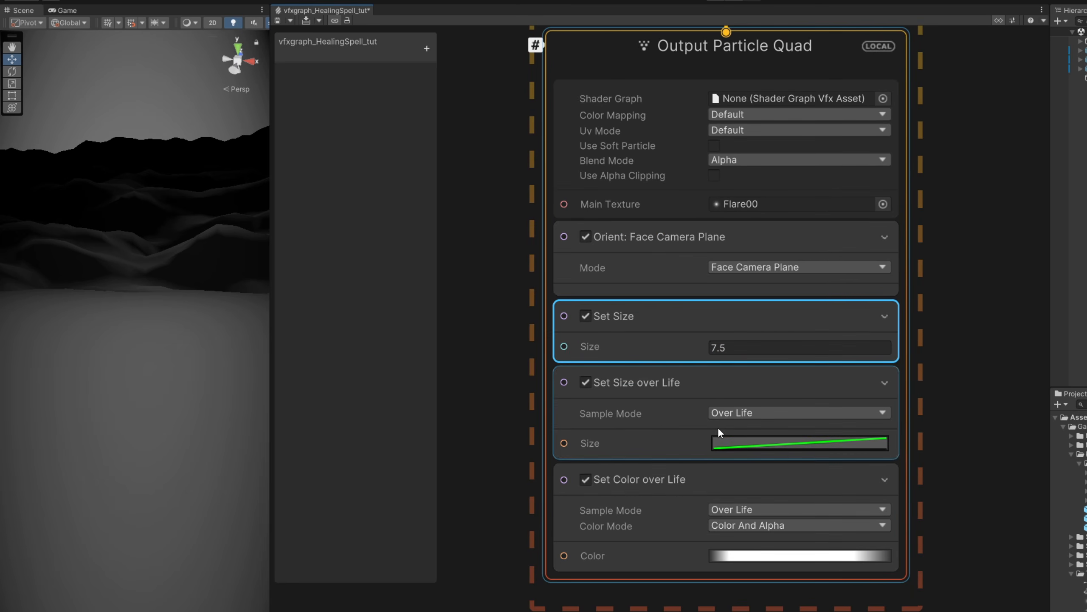
click(673, 401)
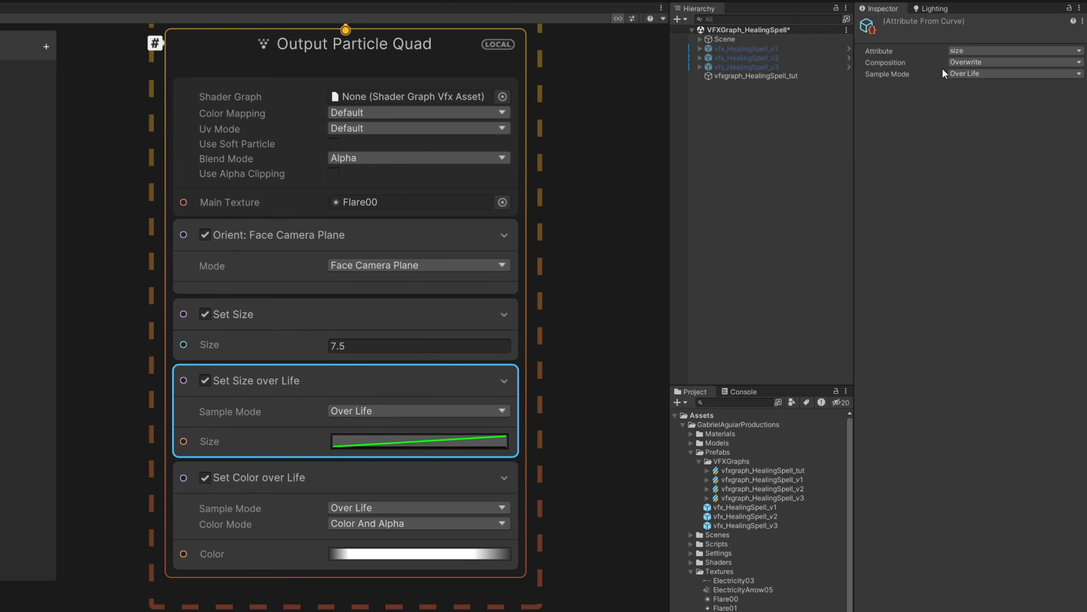
click(967, 62)
click(970, 98)
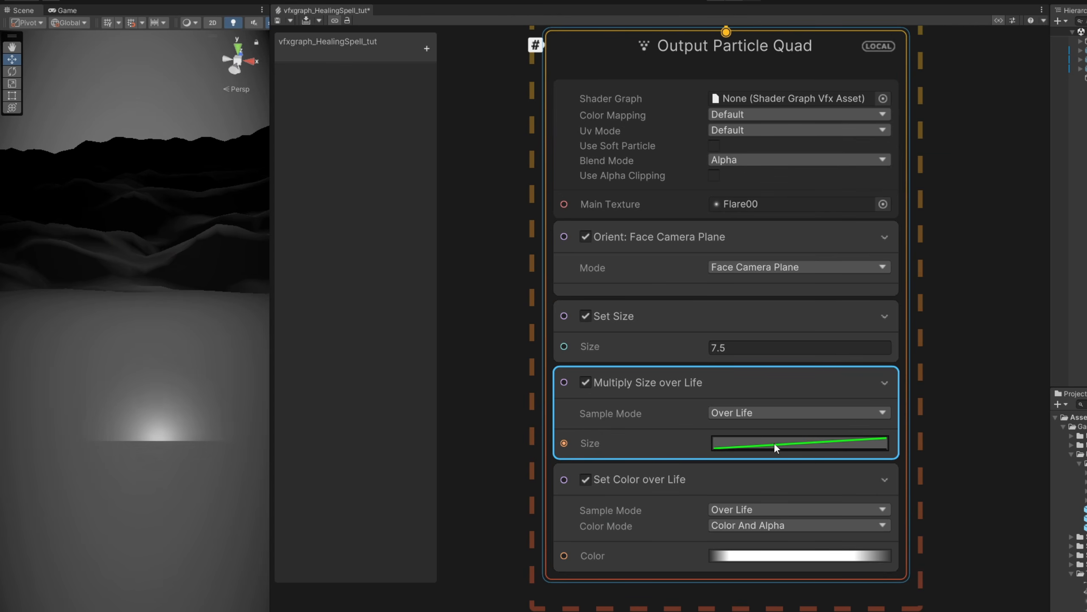
Step: Apply the linear rising preset to the Multiply Size over Life curve and raise its first key to about 0.62
click(398, 444)
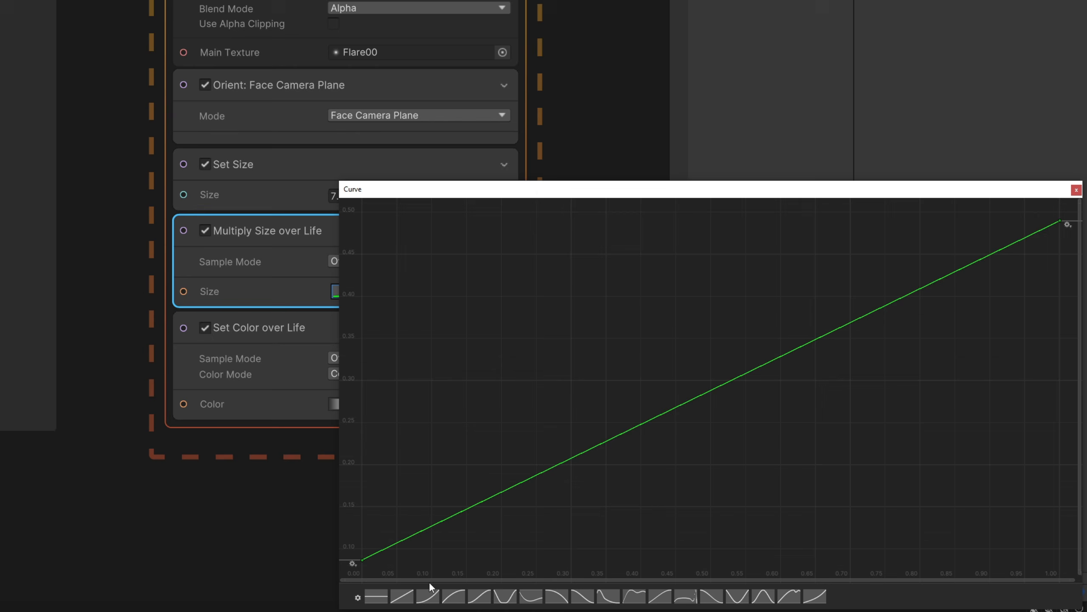
click(408, 592)
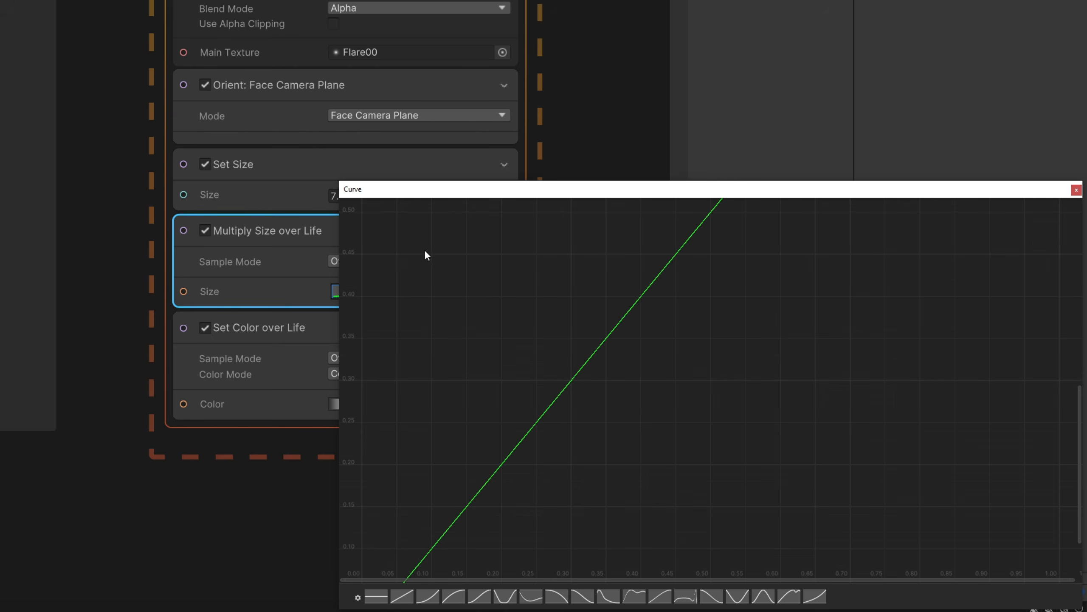
scroll(475, 358, down, 10)
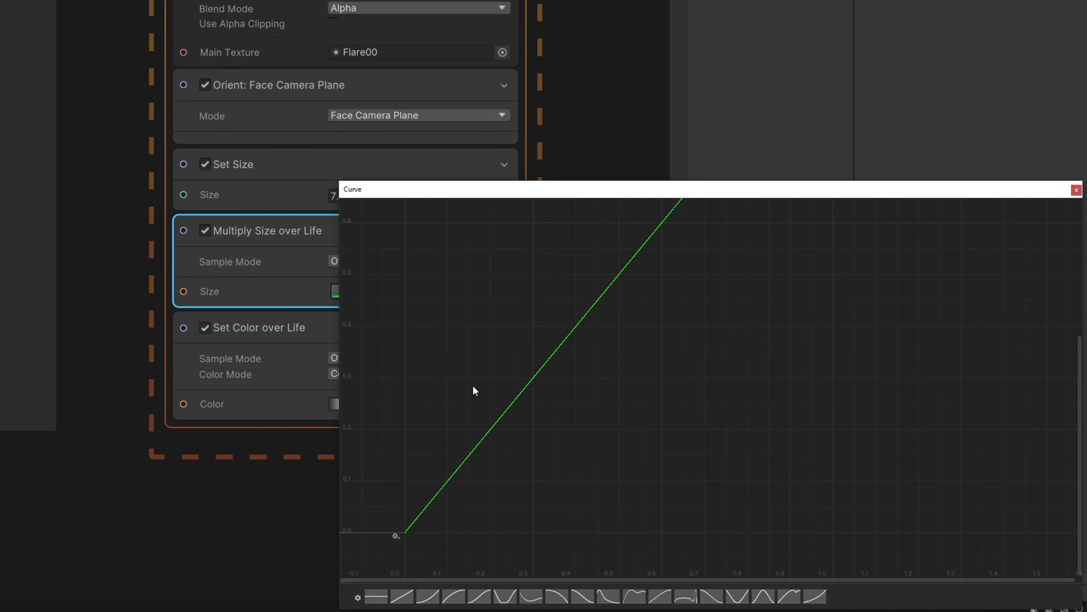
key(f)
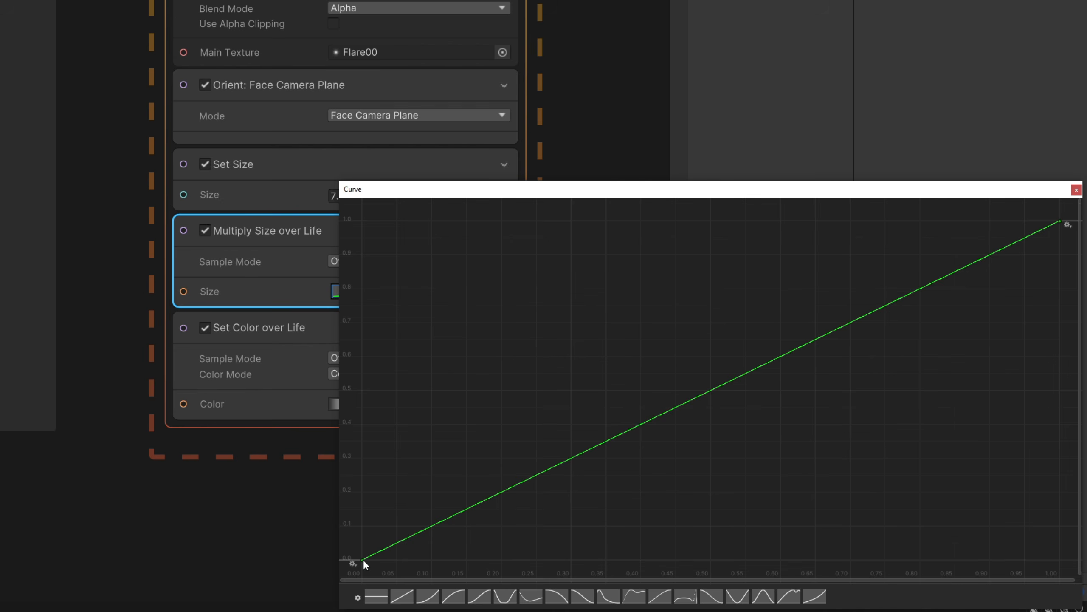
drag(364, 559, 362, 347)
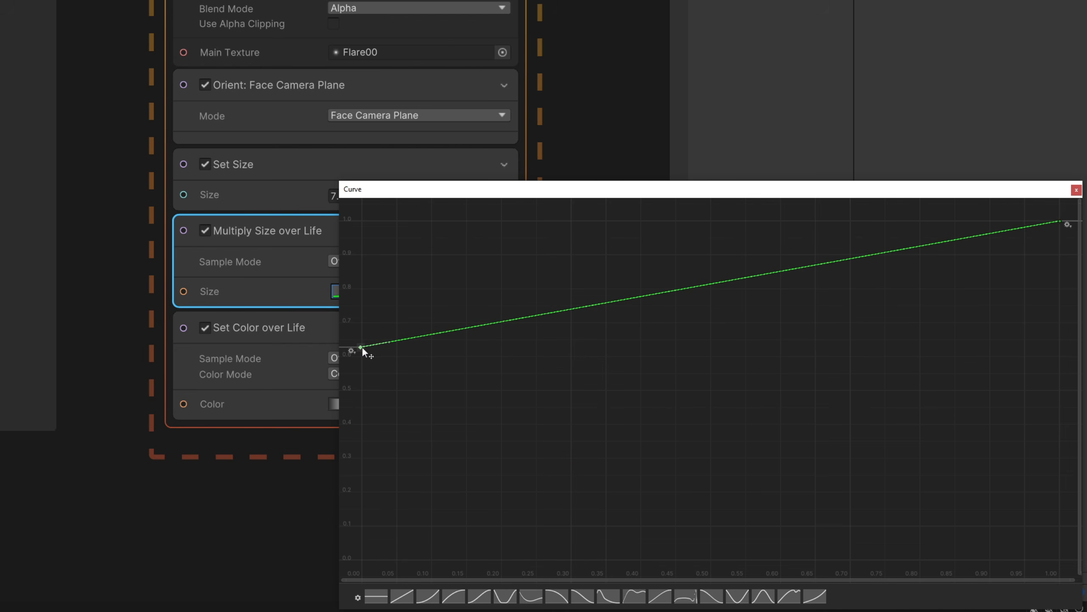
click(1077, 190)
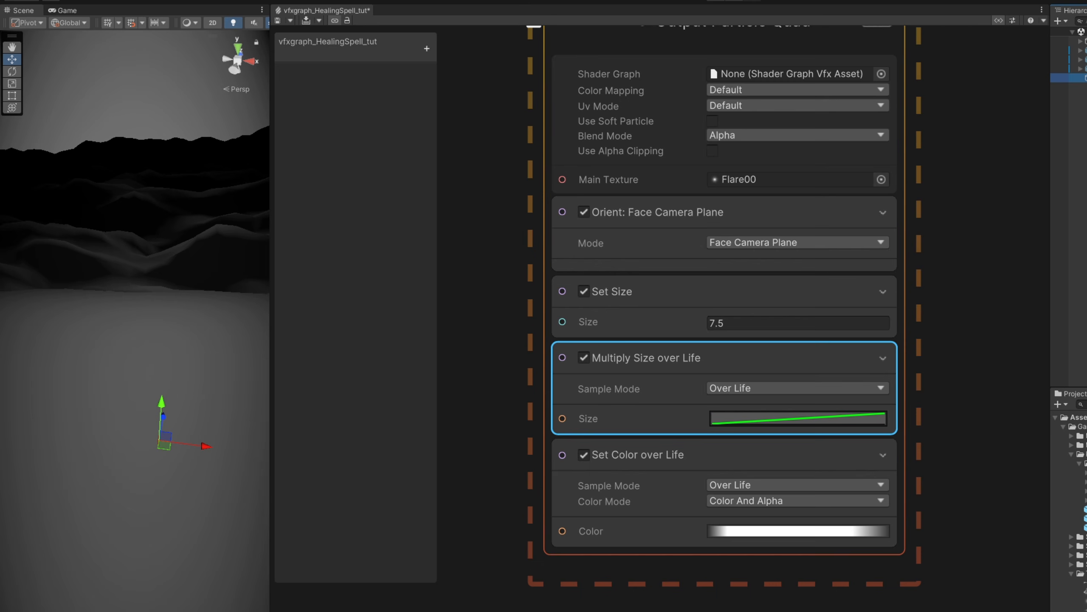
Step: Check the glow's orientation in the scene and delete the Orient: Face Camera Plane block from Output Particle Quad
click(184, 609)
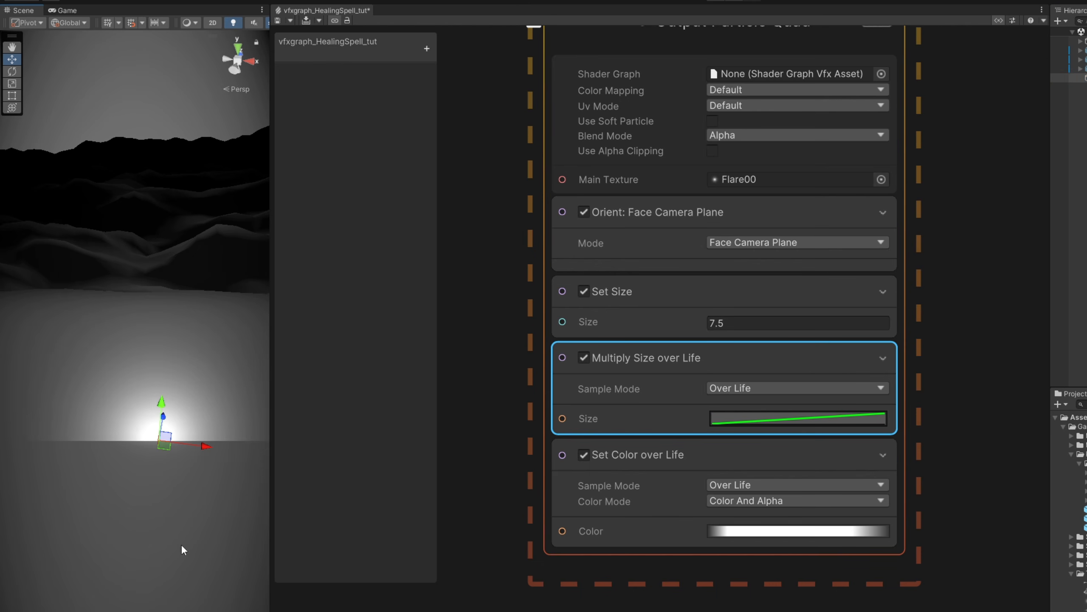
mouse_move(171, 557)
alt+mouse_down()
mouse_move(434, 556)
mouse_move(121, 563)
mouse_move(182, 551)
alt+mouse_up()
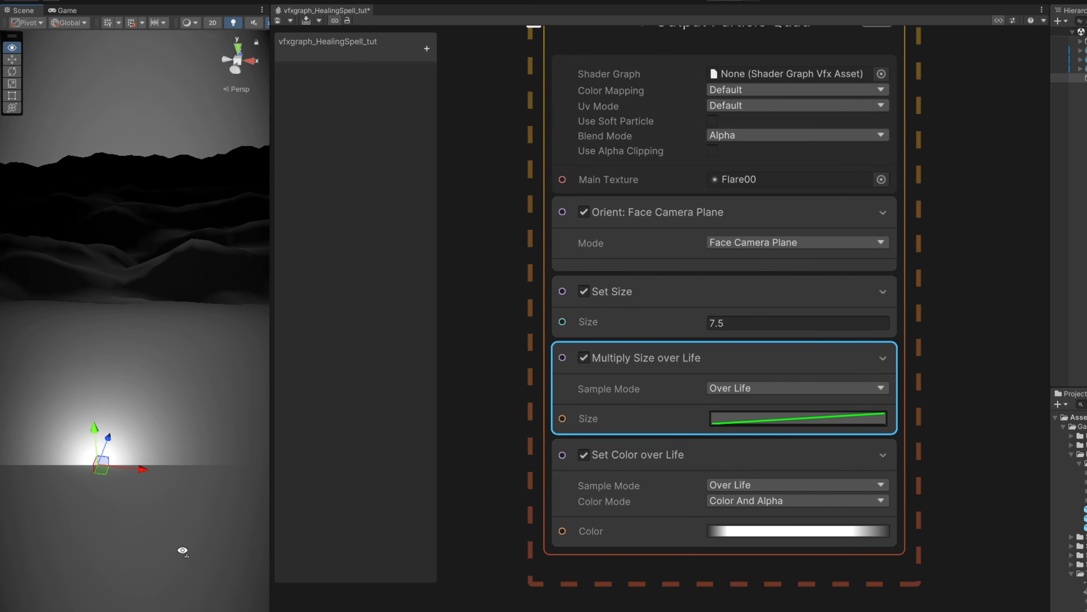
click(671, 234)
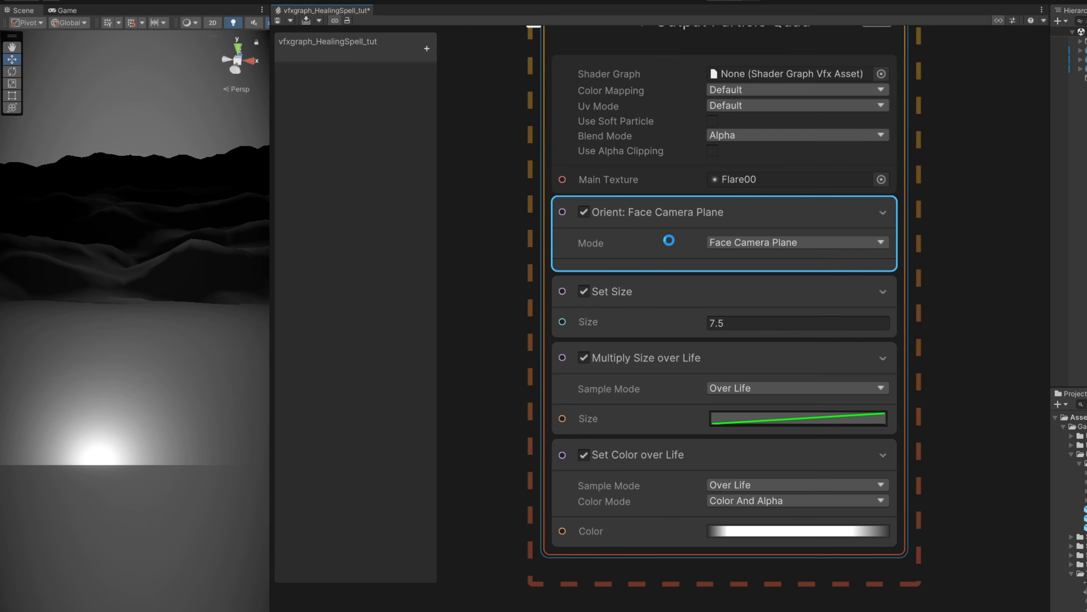
key(Delete)
click(1083, 78)
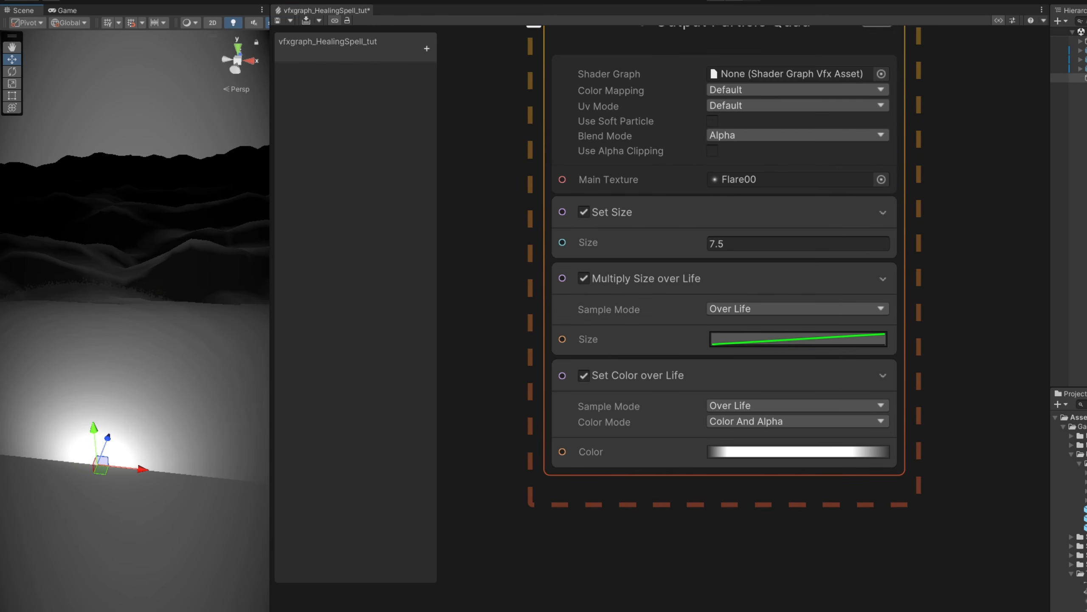
alt+drag(127, 479, 368, 471)
middle_drag(515, 309, 557, 609)
middle_drag(805, 321, 603, 293)
drag(564, 291, 1016, 371)
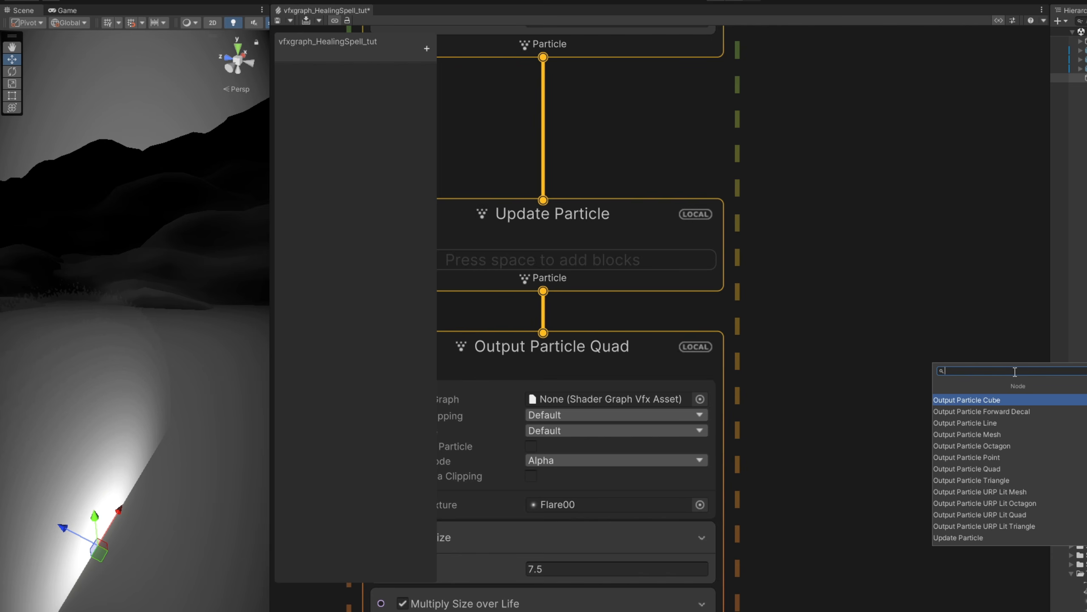
text(de)
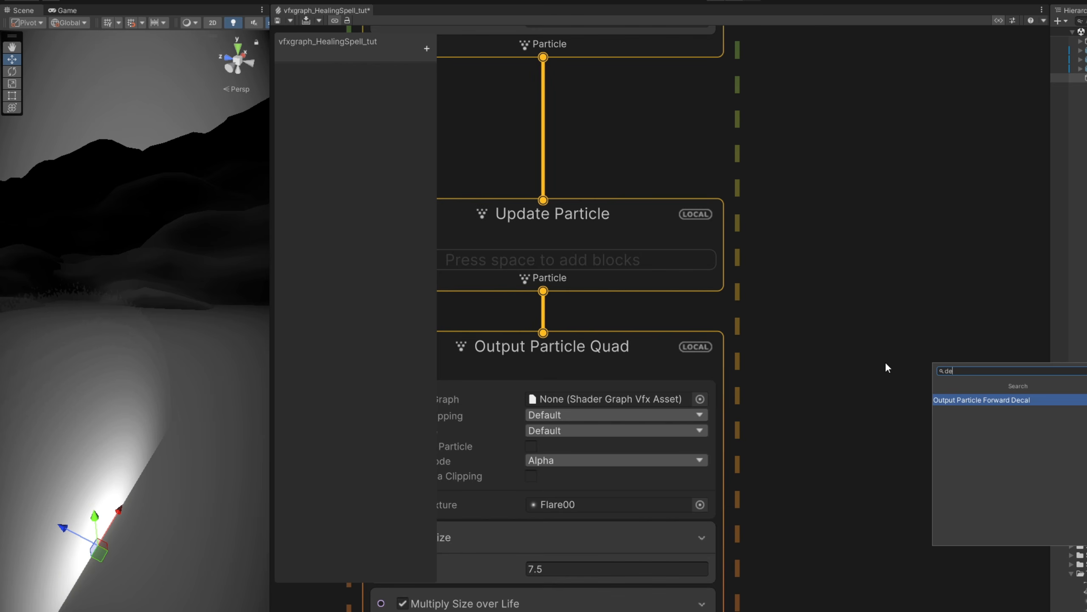
Step: Add a Set Angle.XYZ block to Initialize Particle with an X angle of 90 and inspect the flattened glow in the scene
middle_drag(836, 348, 1012, 600)
click(598, 288)
key(space)
text(set)
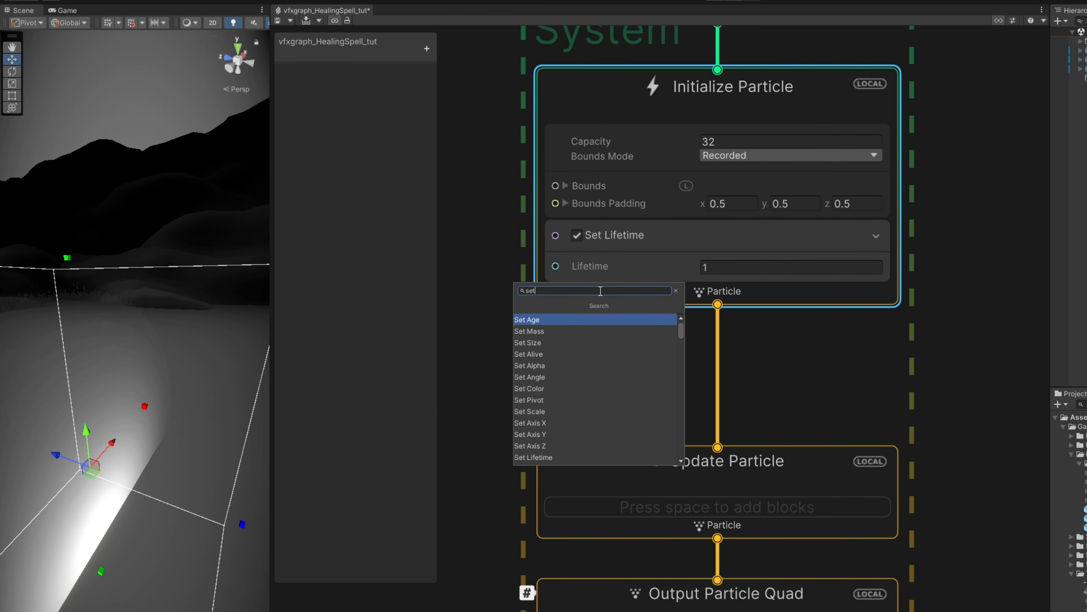
text(angle)
key(Return)
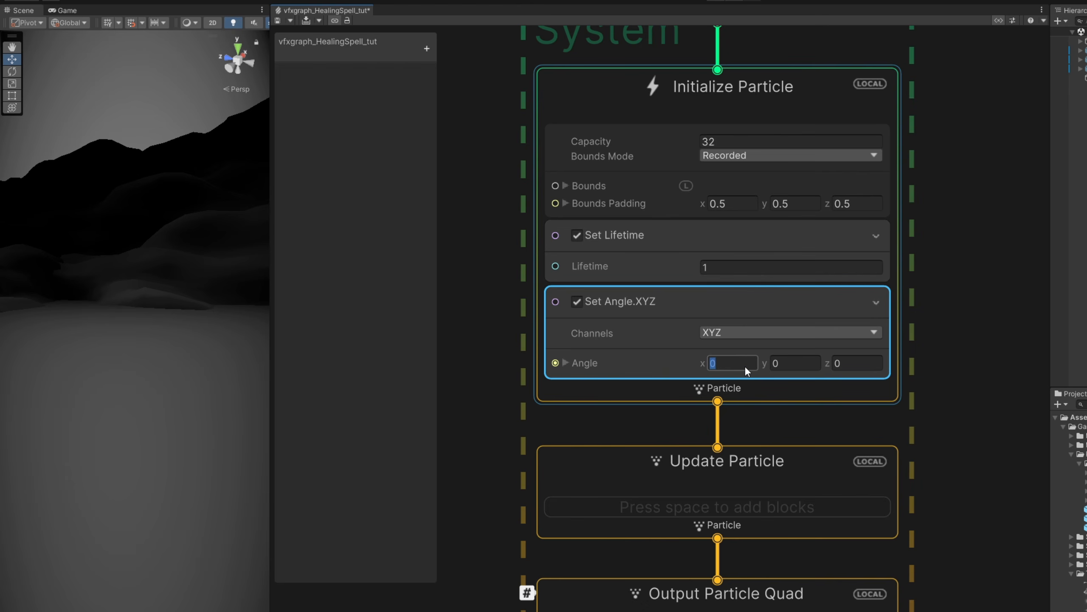
text(90)
key(Return)
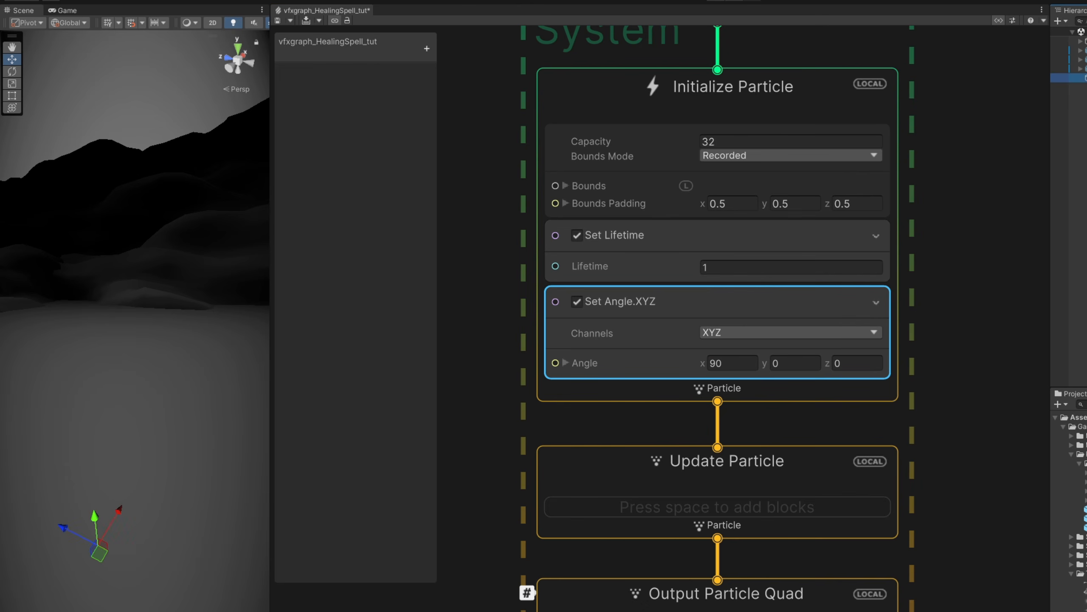
right_drag(171, 599, 166, 554)
scroll(509, 420, down, 10)
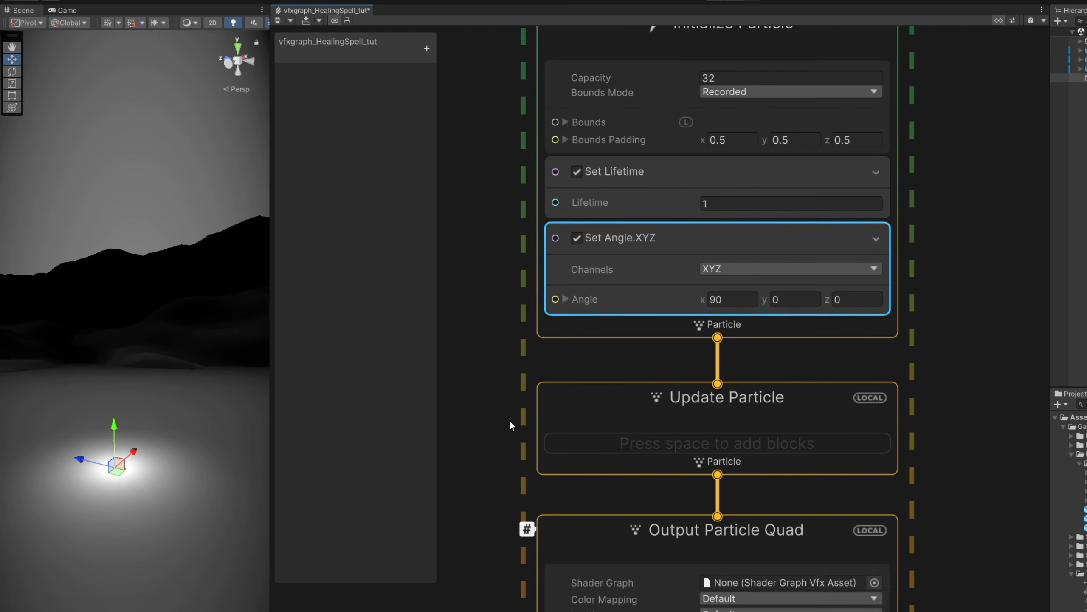
Step: Set the first color key of the Set Color over Life gradient to a light green
scroll(500, 254, down, 2)
click(737, 516)
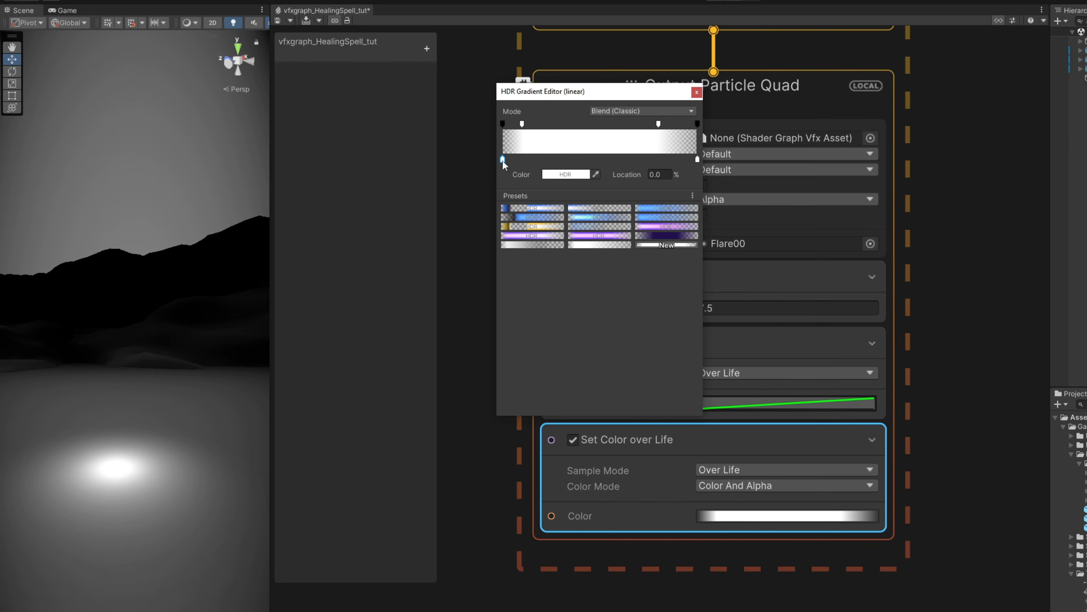
double_click(503, 159)
click(615, 209)
click(642, 234)
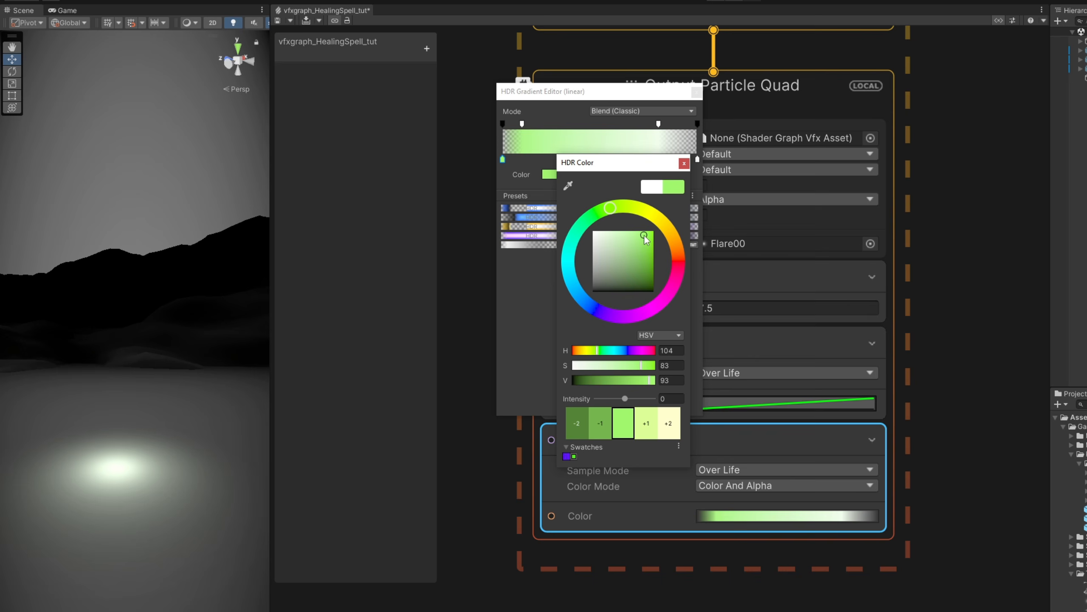
drag(625, 211, 615, 208)
click(684, 163)
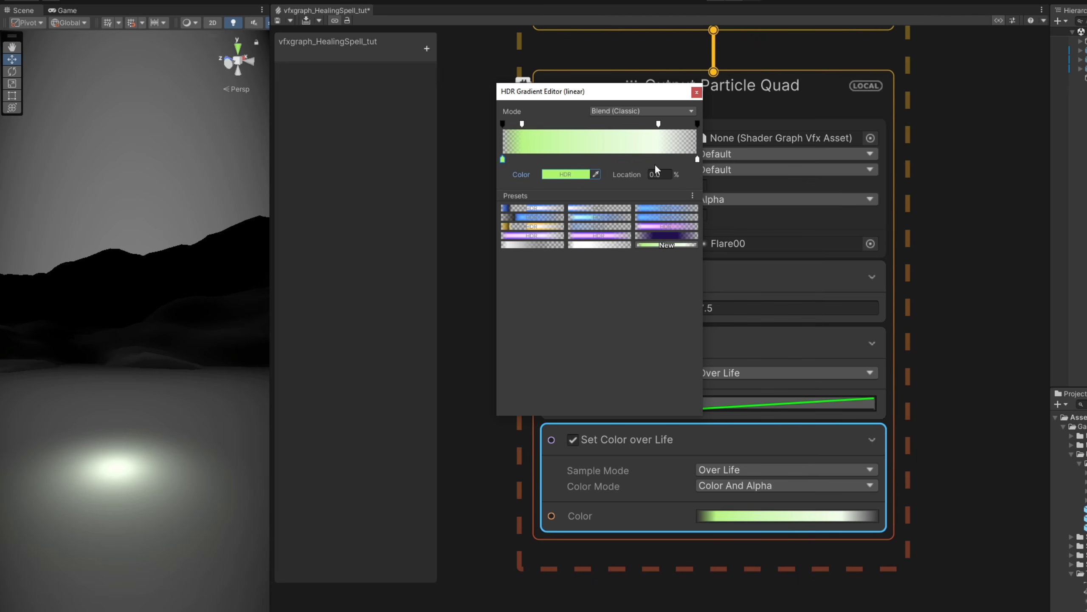
Step: Delete the white end color key and move the second opaque alpha key to 25% for a longer fade-out
click(697, 160)
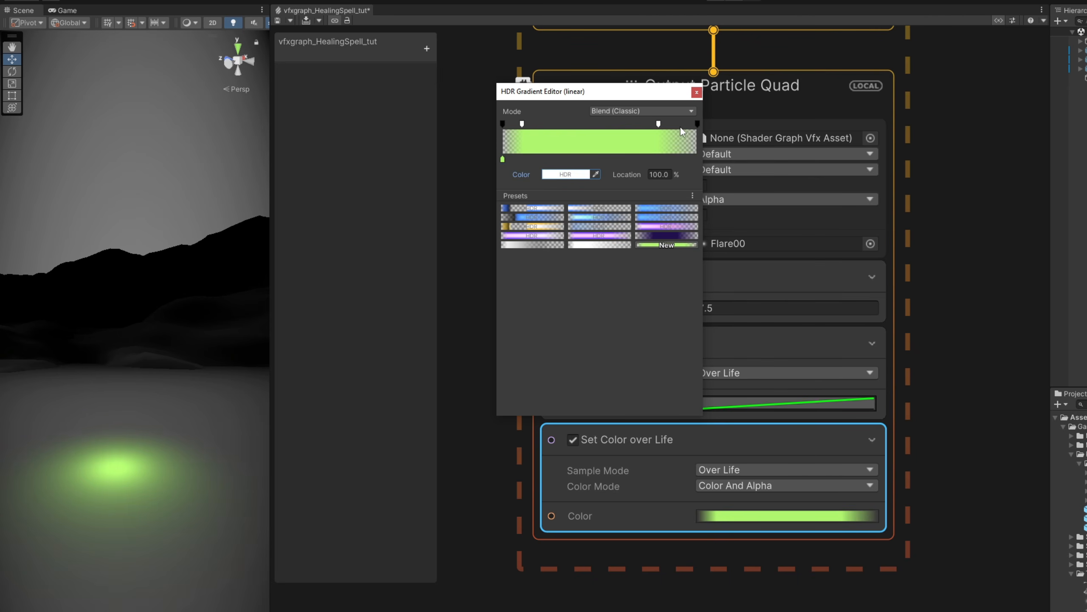
drag(659, 124, 552, 125)
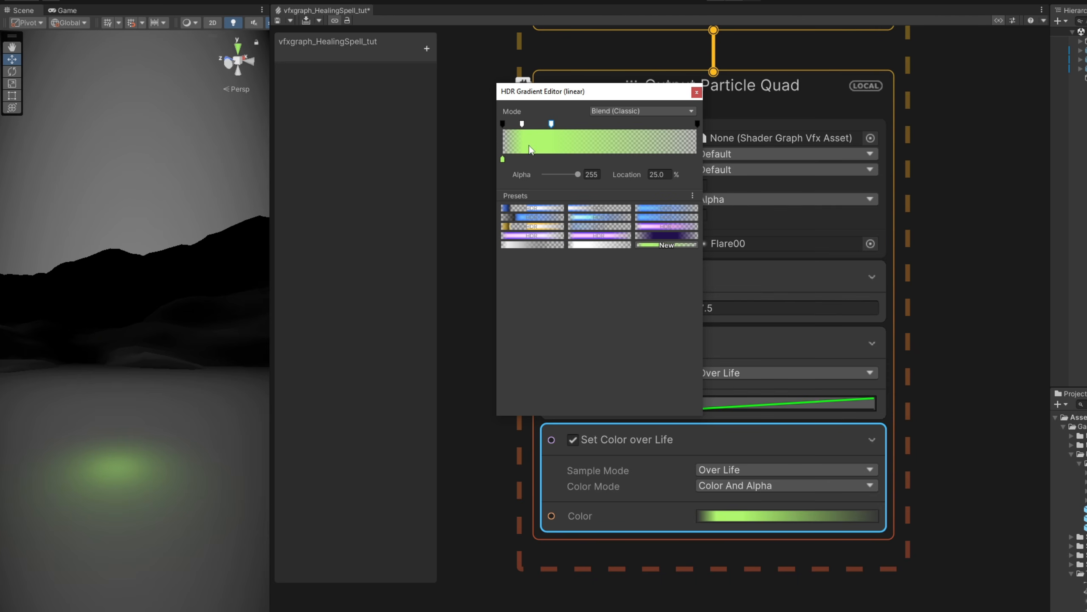
click(697, 92)
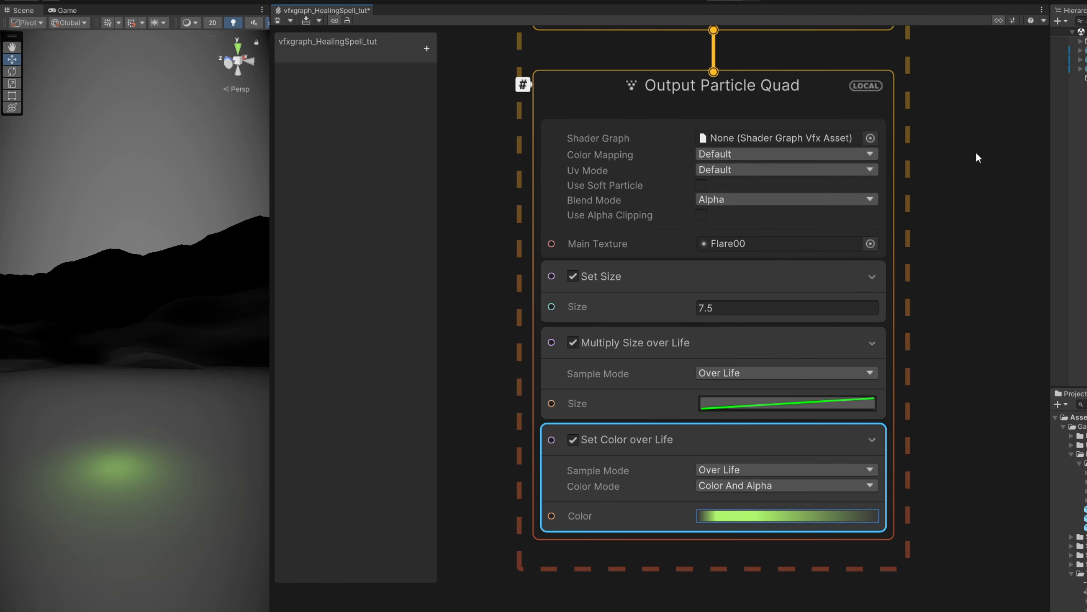
Step: Preview the green ground glow in the scene and examine the vfx_GodRays02.png texture
click(1085, 78)
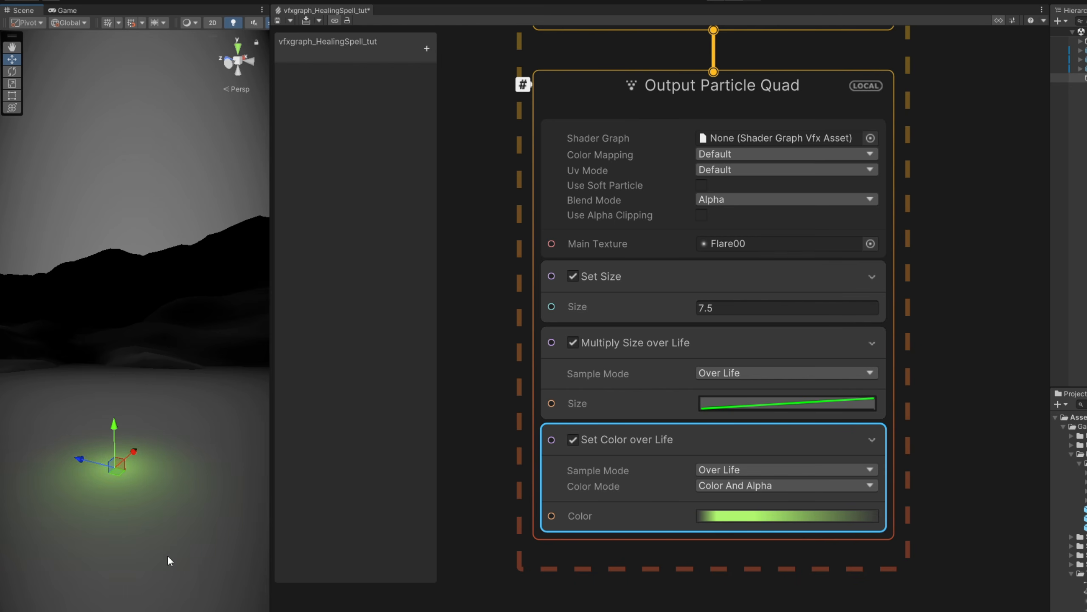
click(11, 48)
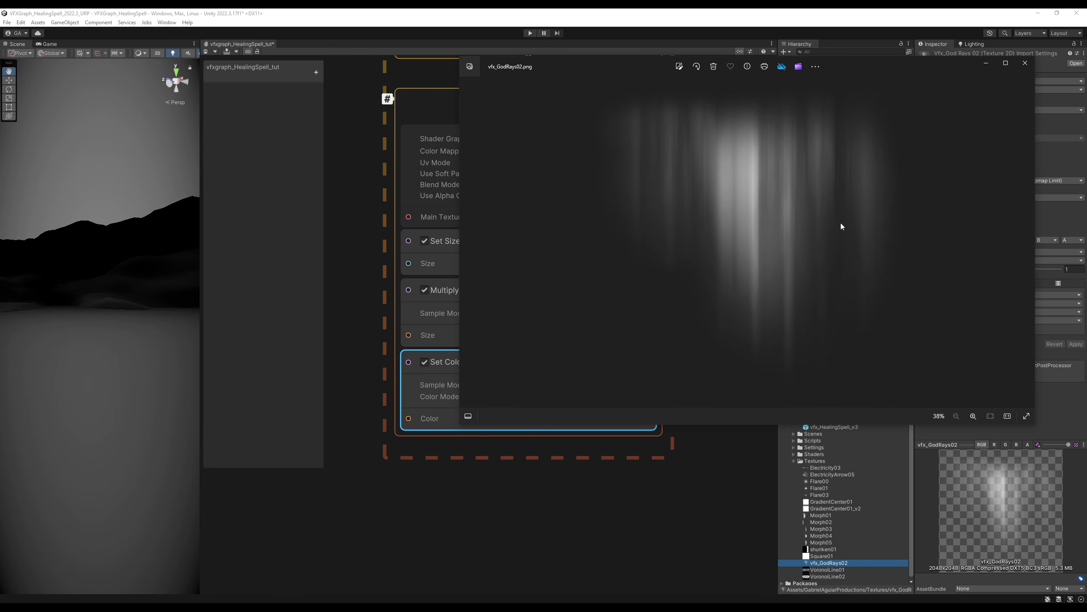
click(1025, 63)
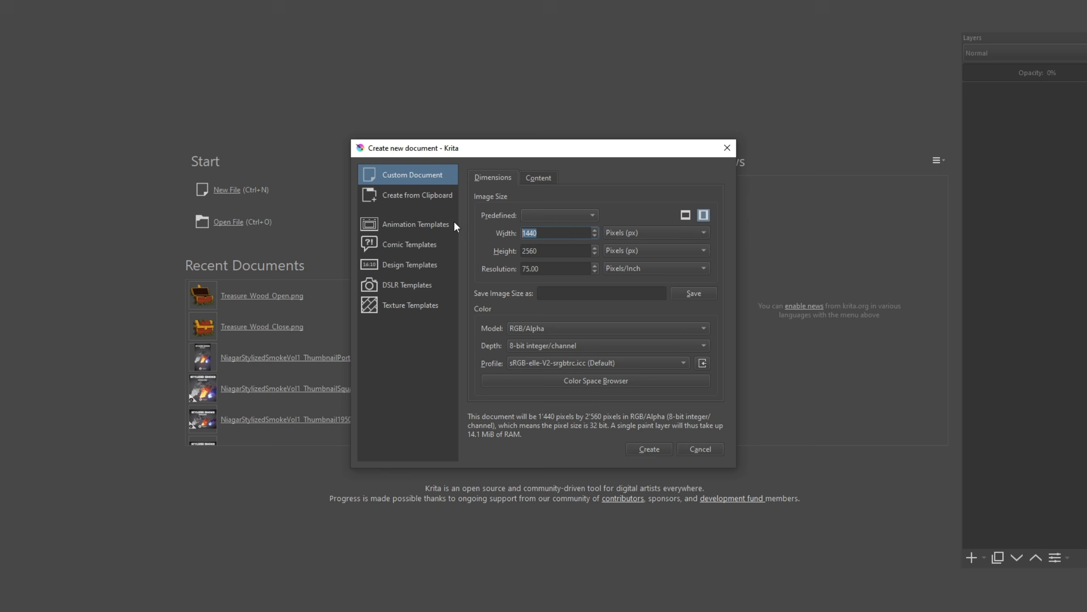
Step: Switch to Krita and create a new document of 2048 by 2048 pixels
text(2048)
double_click(575, 251)
text(2048)
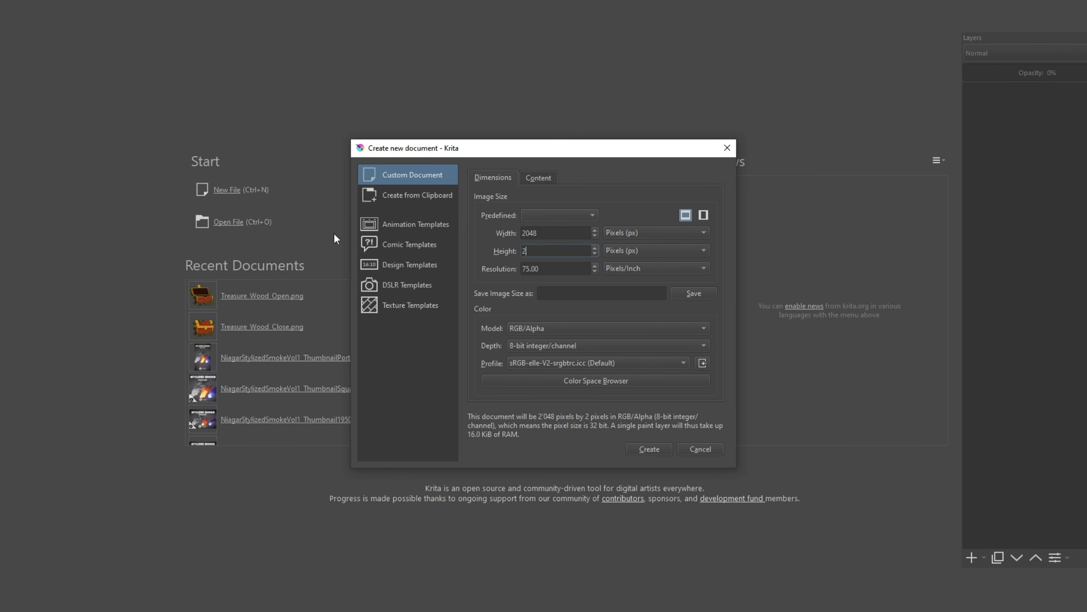
click(648, 449)
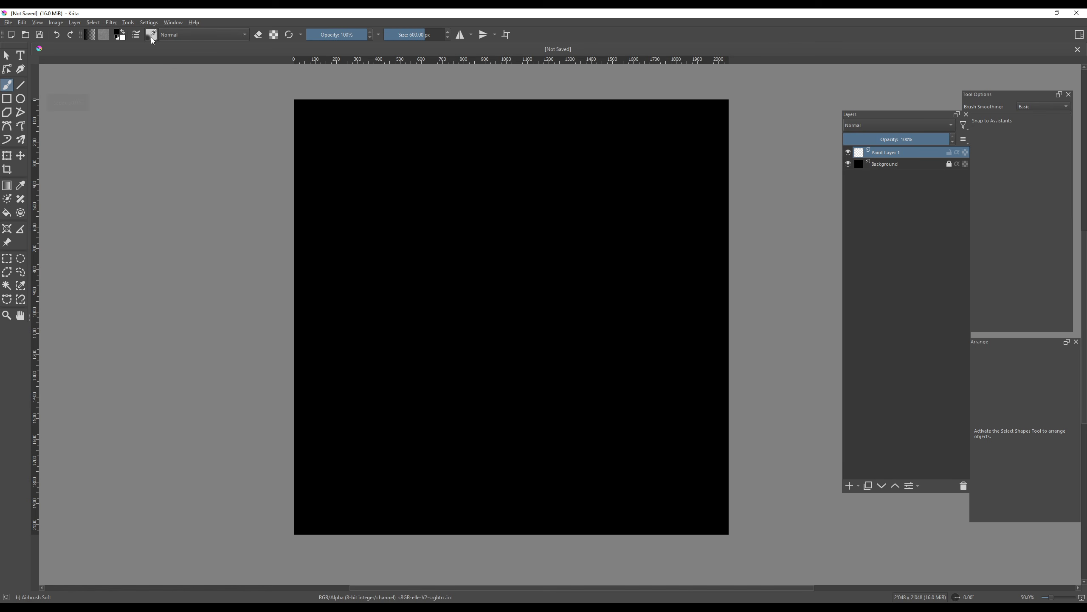
Step: Choose the Airbrush Soft brush preset and review its settings in the brush editor
click(152, 37)
mouse_move(234, 68)
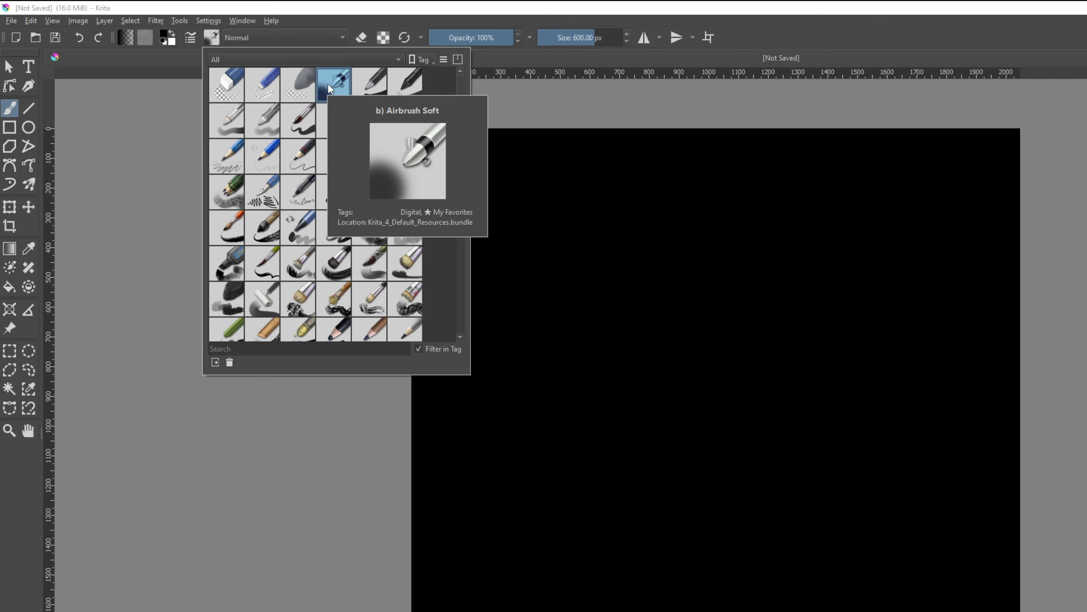
click(328, 83)
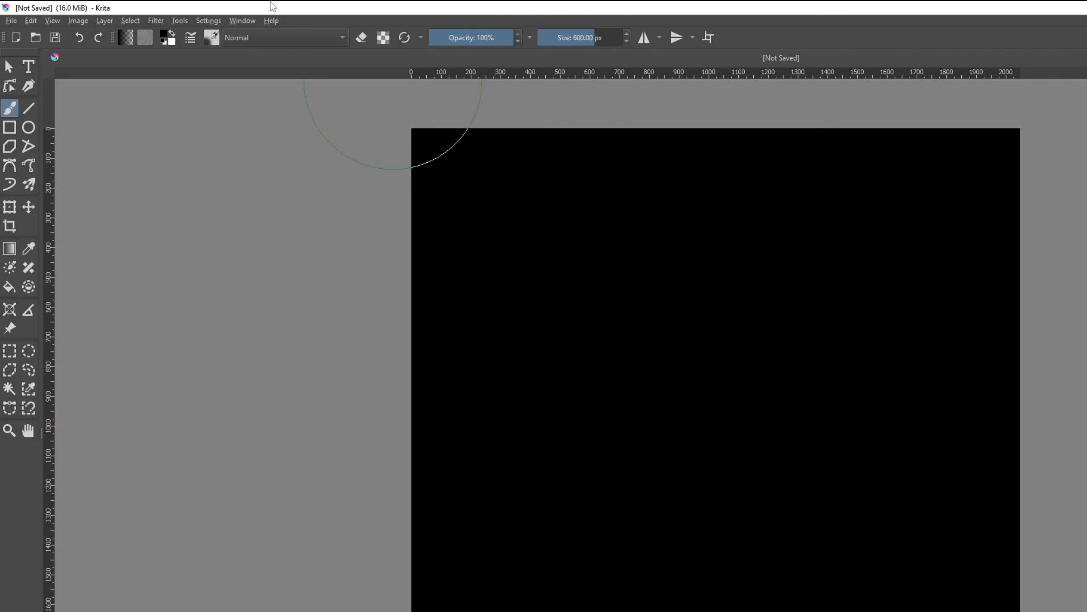
click(210, 38)
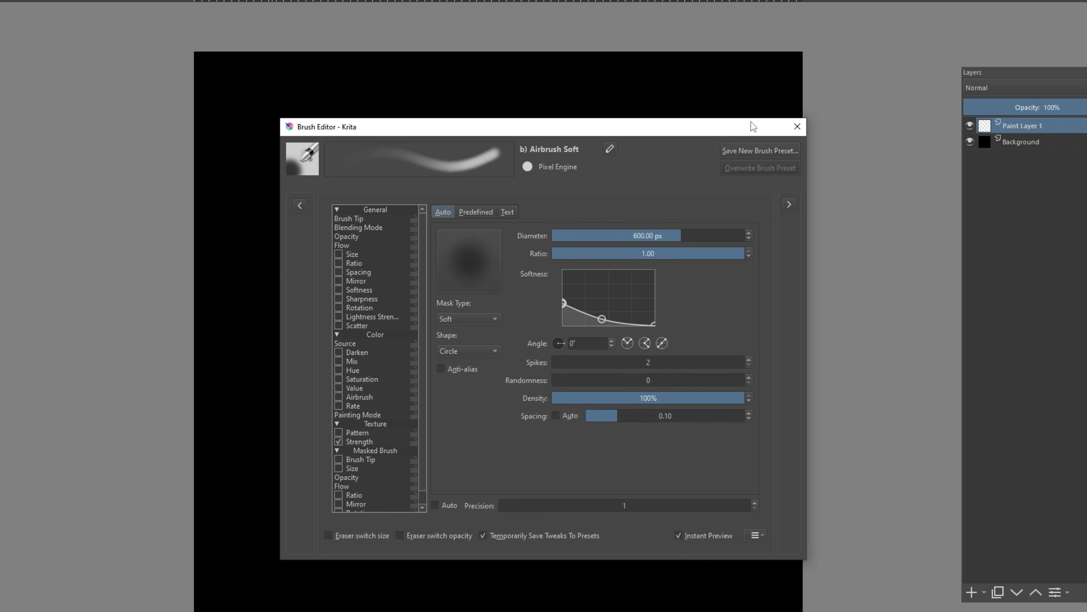
click(798, 126)
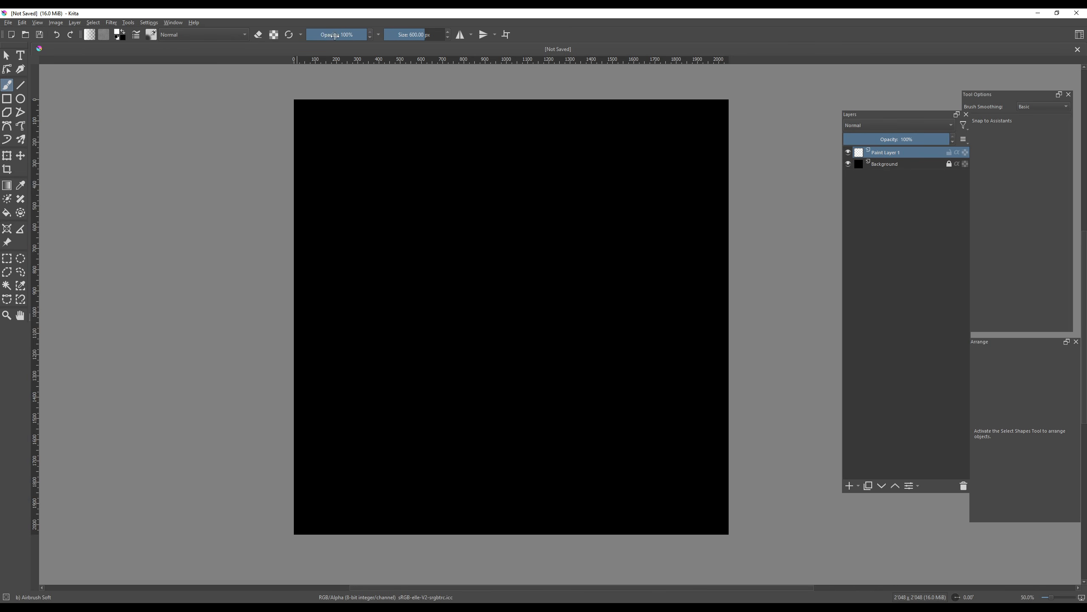
Step: Set the brush opacity to 38% and size to about 253 px, and paint overlapping, mostly vertical soft strokes around the canvas centre
drag(344, 40, 329, 36)
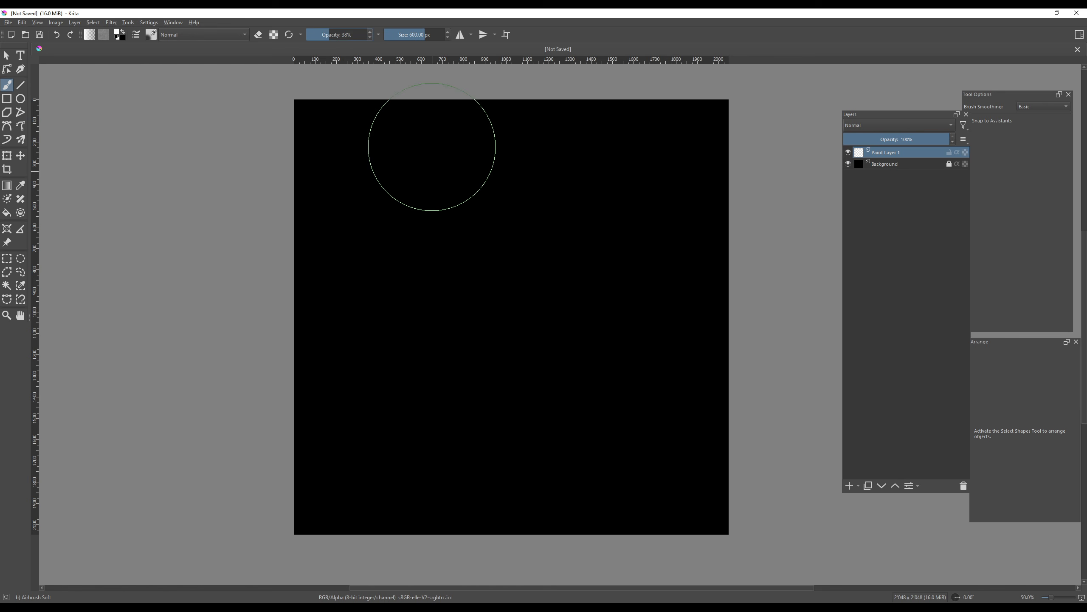
shift+drag(430, 342, 396, 342)
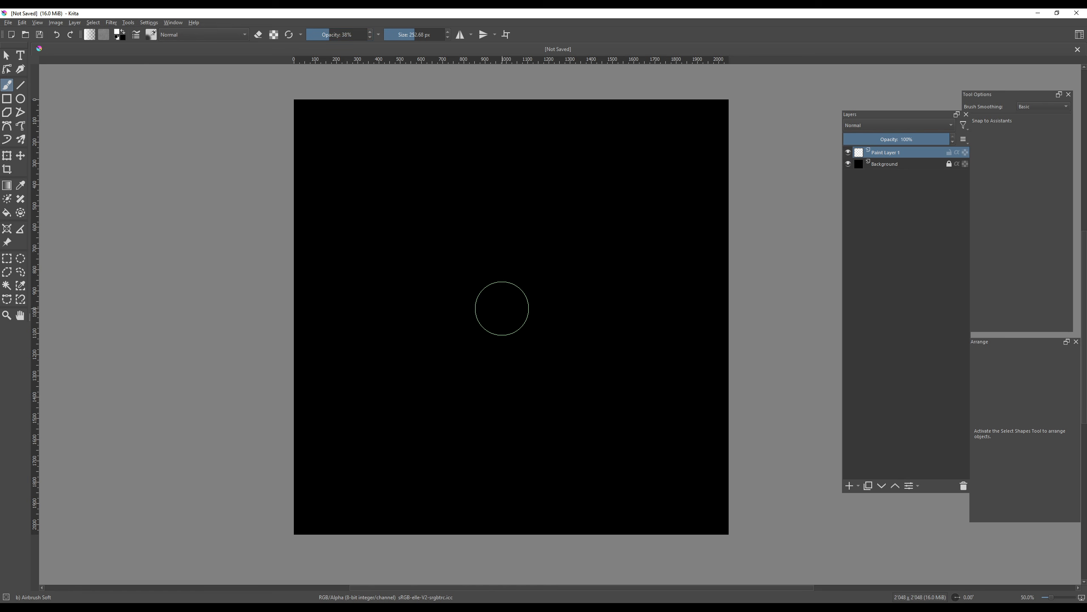
drag(471, 351, 483, 250)
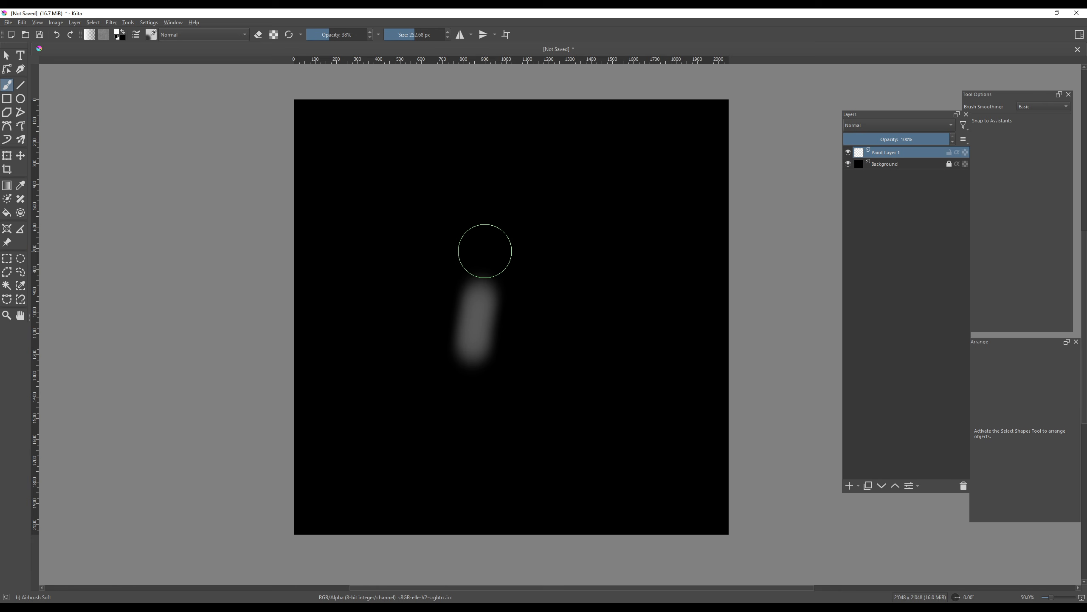
mouse_move(493, 348)
mouse_down()
mouse_move(505, 249)
mouse_move(522, 217)
mouse_up()
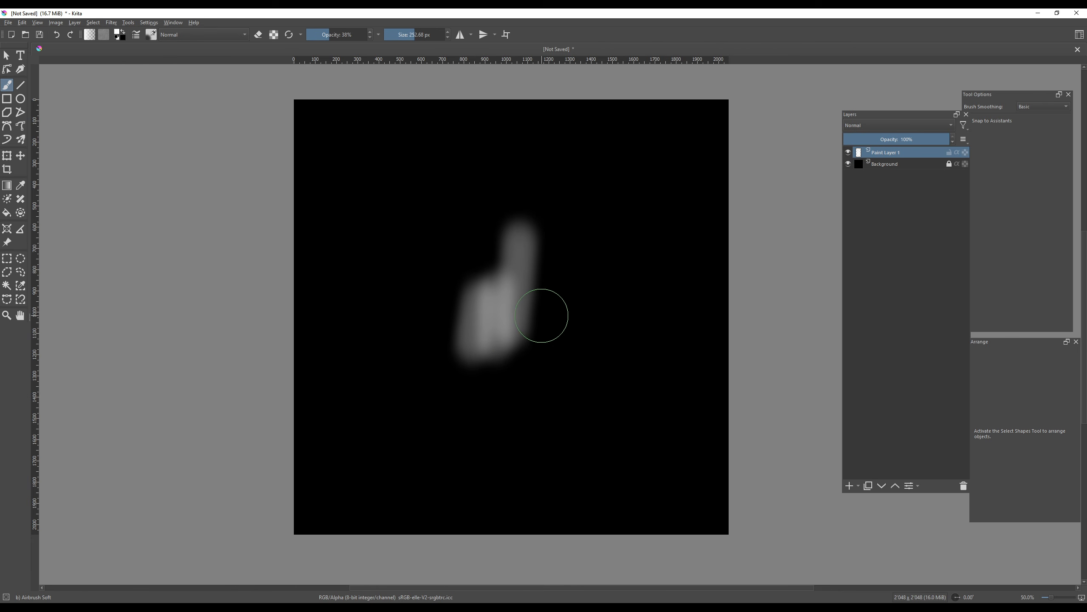
drag(534, 341, 536, 322)
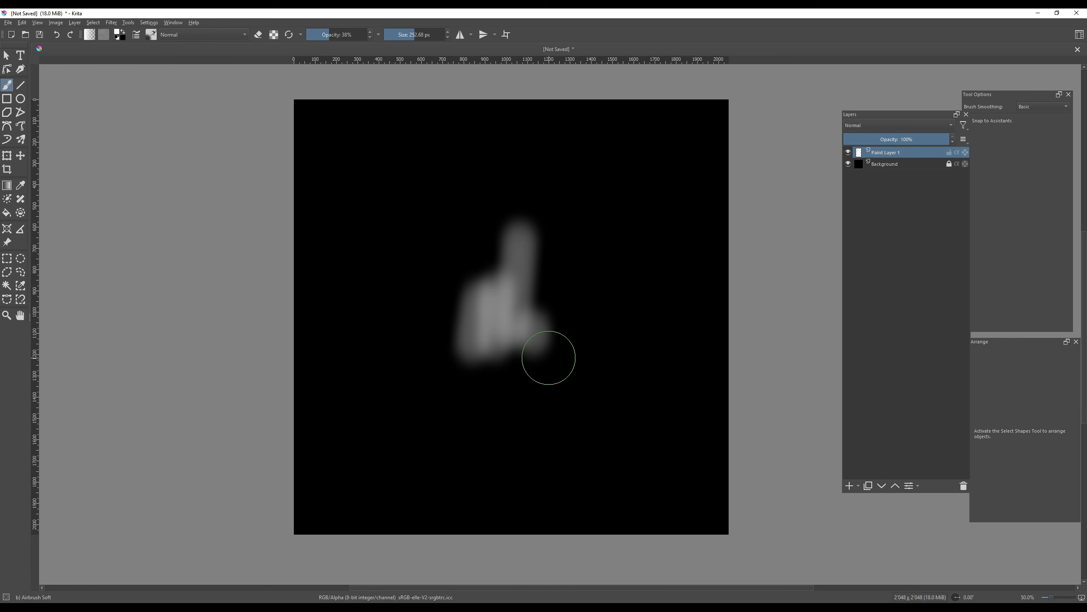
Step: Change to the Blender Smear brush preset with 40% opacity and a size of about 93 px
click(151, 34)
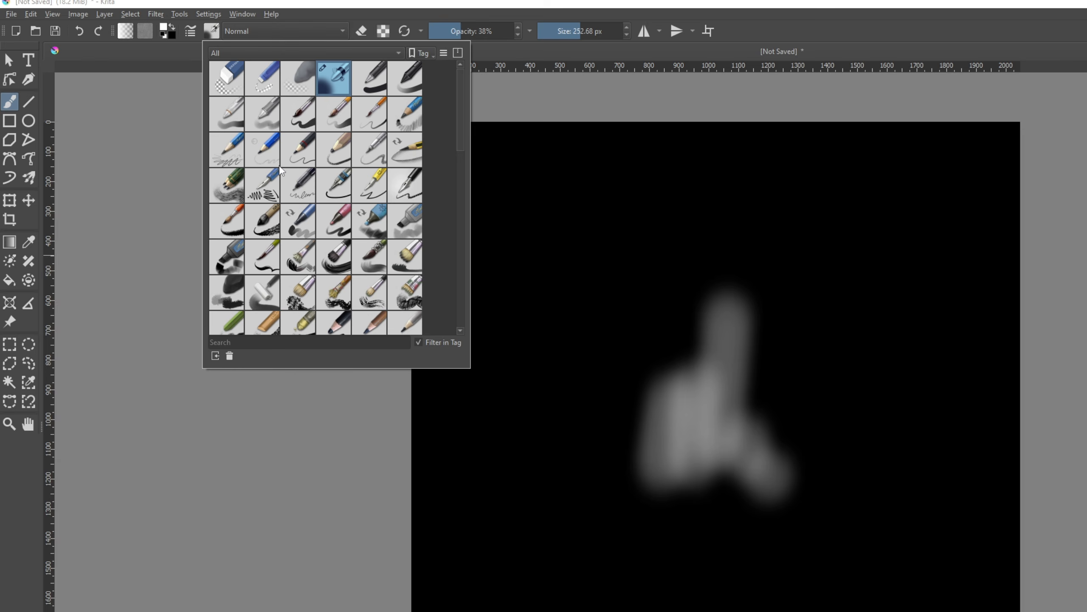
scroll(281, 184, down, 8)
scroll(318, 162, up, 3)
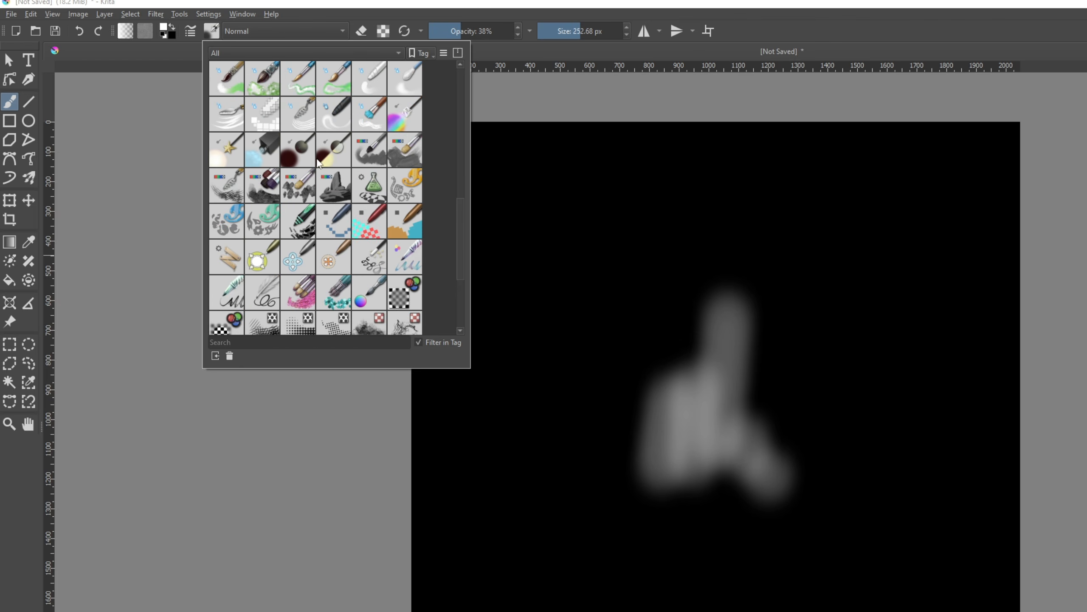
click(340, 117)
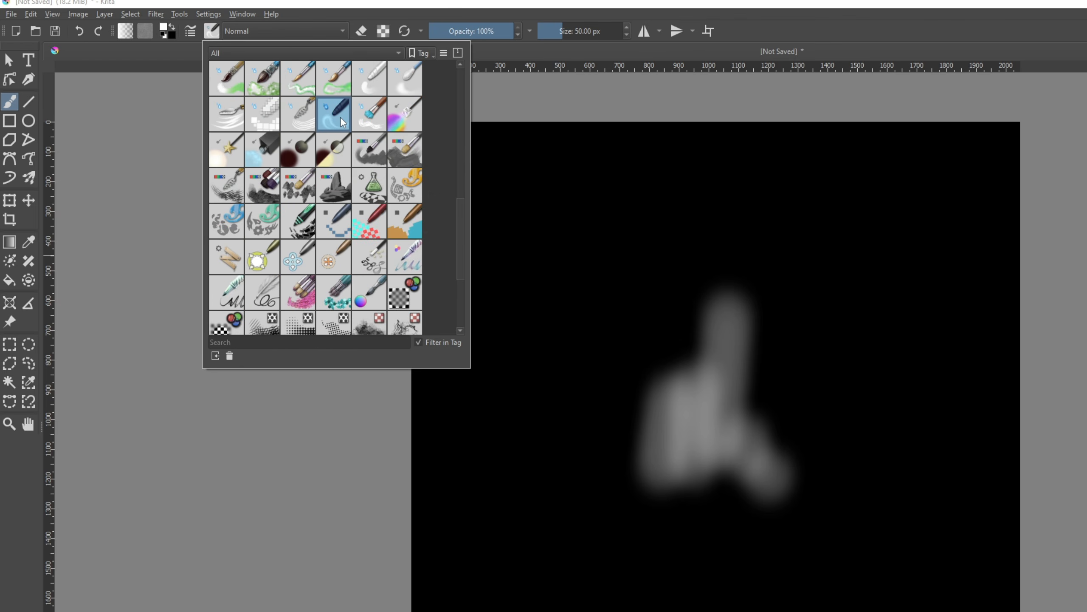
click(63, 255)
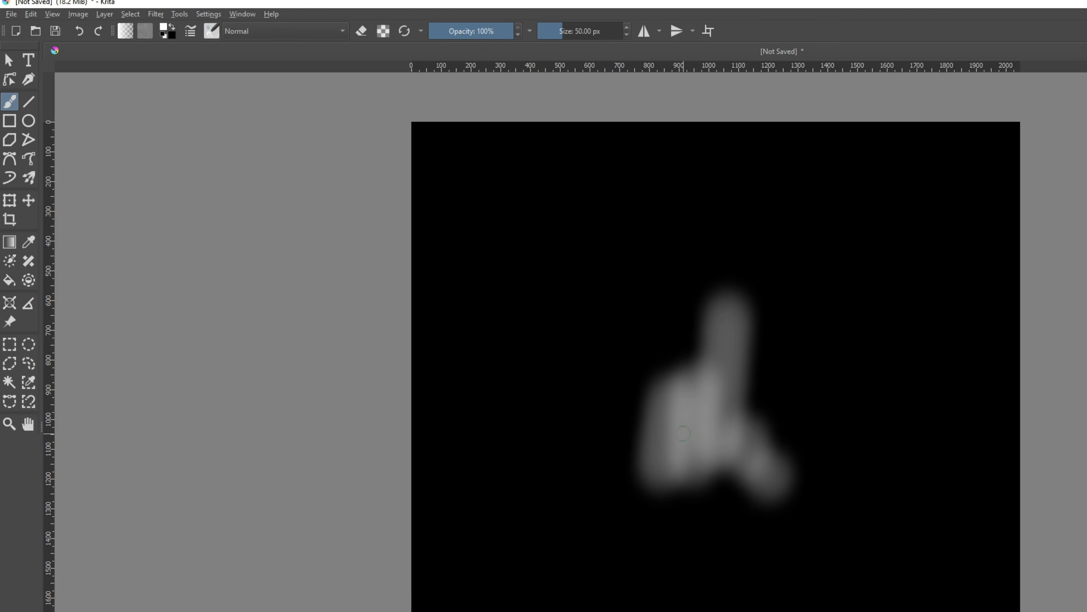
click(463, 33)
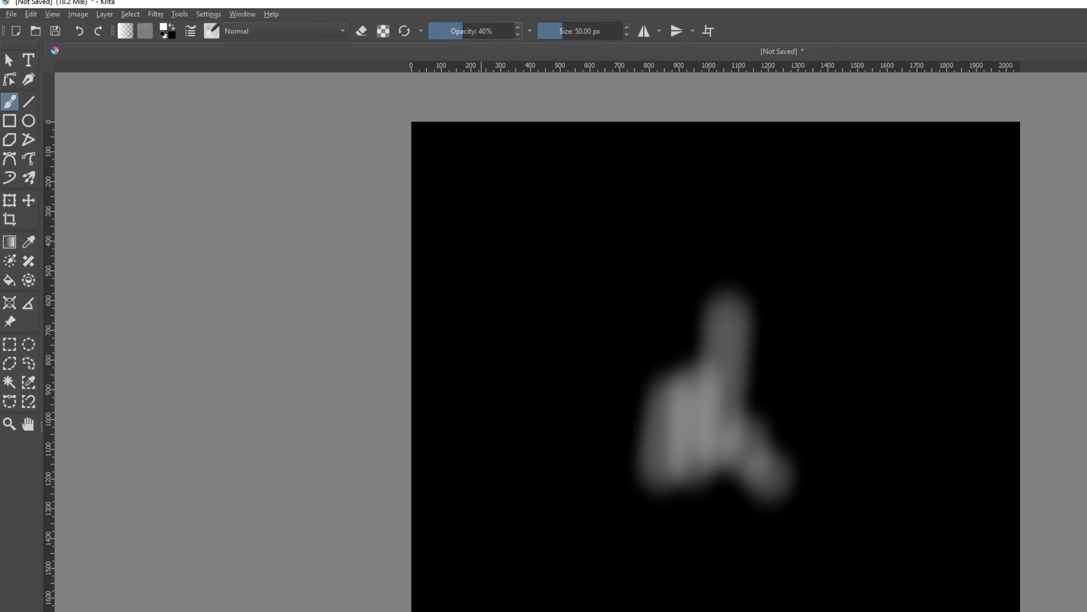
shift+drag(657, 391, 681, 391)
shift+drag(674, 353, 663, 353)
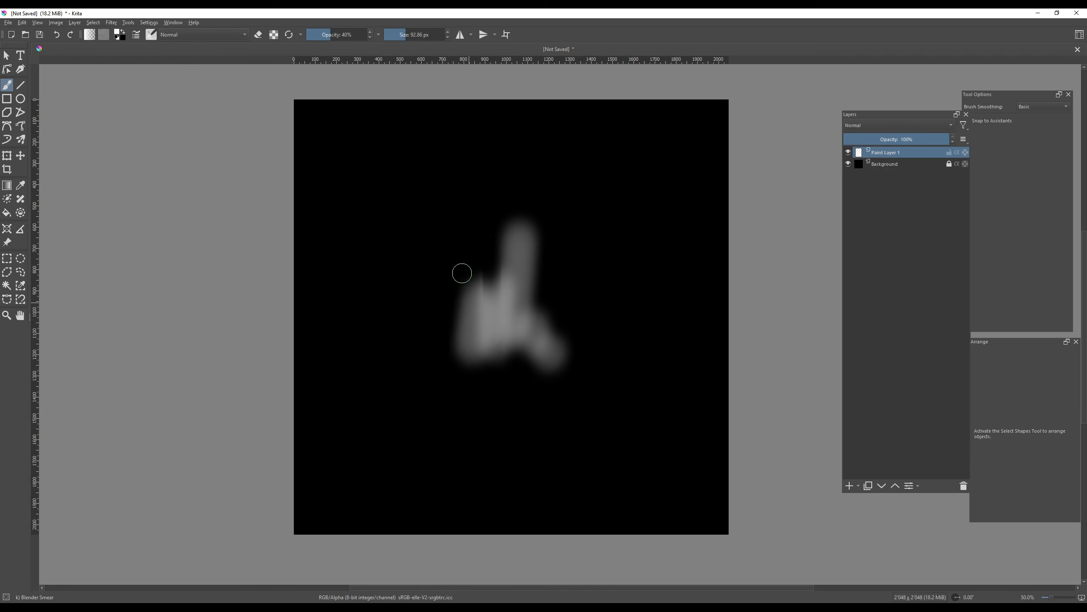
Step: Review the Blender Smear preset's settings in the brush editor
click(211, 31)
click(136, 35)
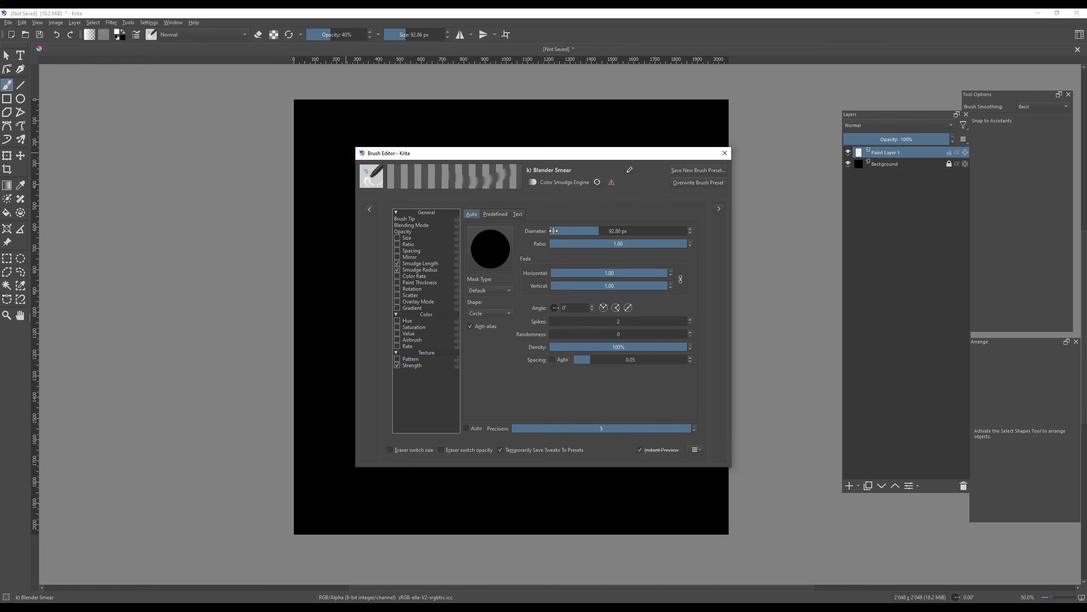
mouse_move(610, 273)
mouse_down()
mouse_move(480, 251)
mouse_move(541, 357)
mouse_up()
click(721, 151)
Step: Smear the painted strokes up and down into tapered vertical streaks, using 52% opacity and a brush size of about 71 px
drag(528, 215, 521, 347)
click(404, 35)
drag(528, 197, 524, 274)
drag(488, 407, 499, 257)
drag(510, 381, 517, 201)
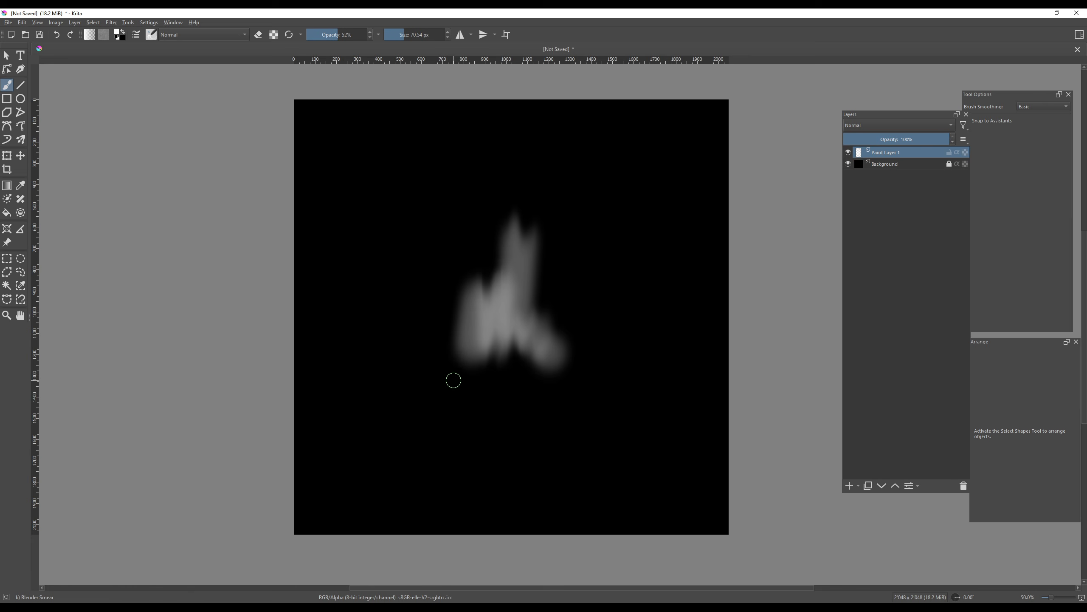
drag(465, 383, 473, 257)
drag(503, 381, 523, 201)
drag(491, 236, 490, 377)
drag(530, 205, 519, 368)
drag(520, 206, 499, 365)
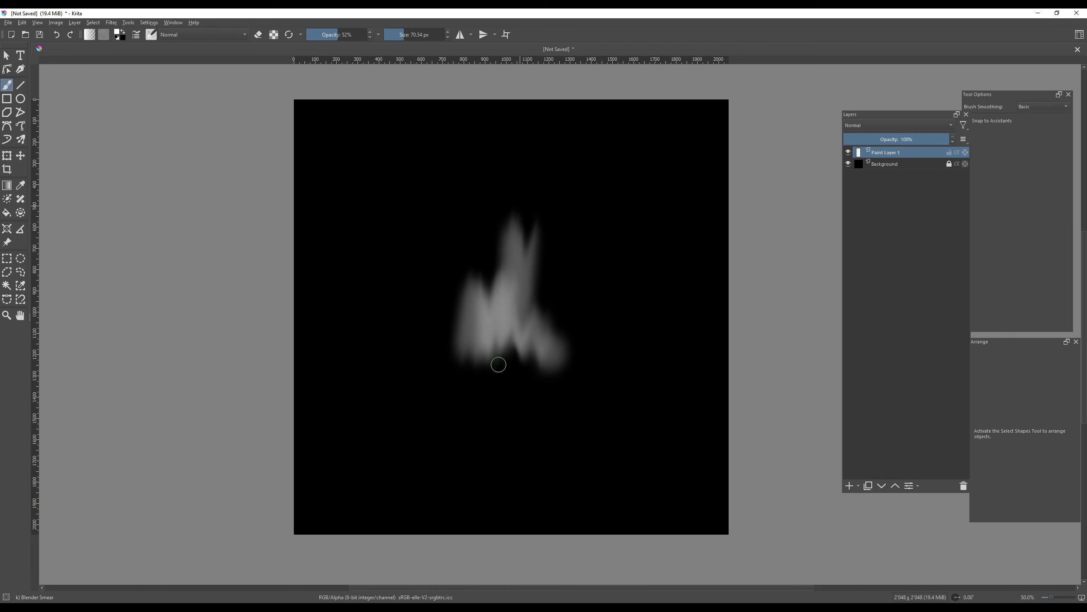
drag(544, 279, 548, 368)
Step: Return to the Airbrush Soft brush preset and turn on eraser mode
click(150, 35)
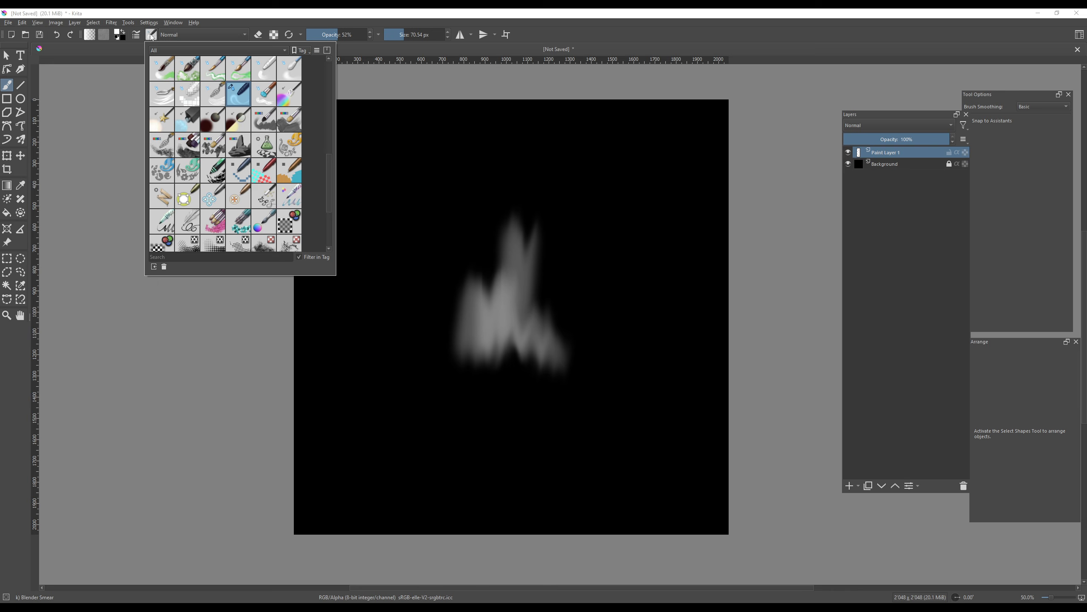
scroll(240, 150, up, 3)
click(243, 74)
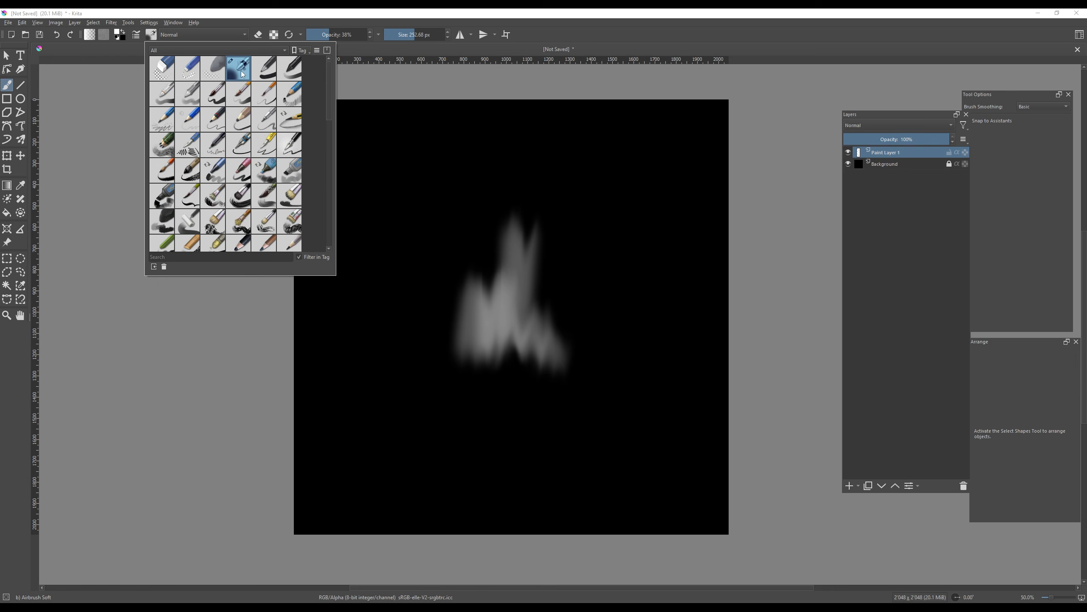
click(323, 20)
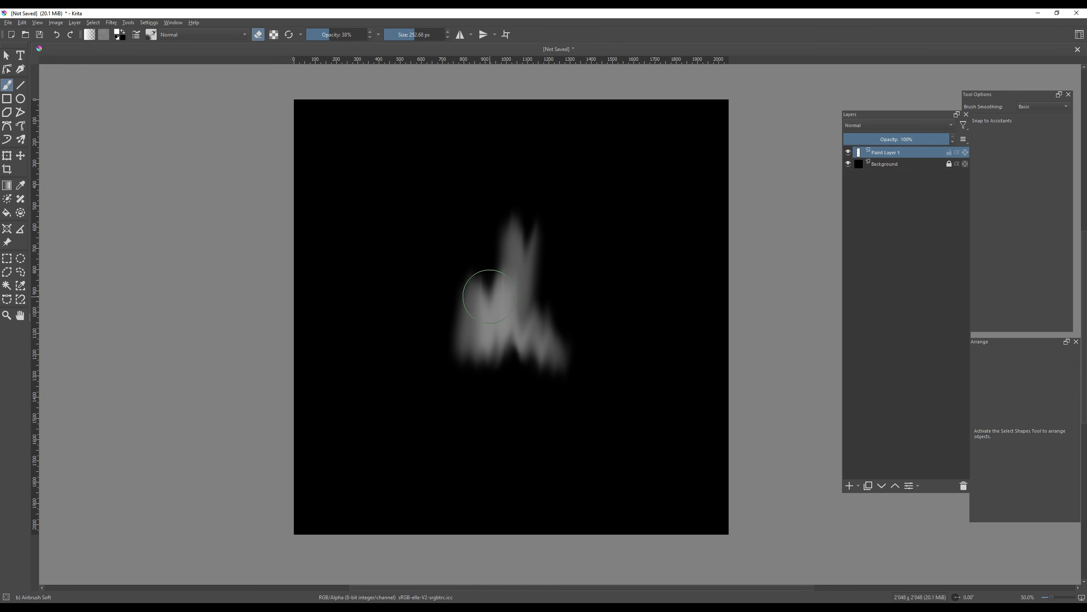
Step: Softly erase vertical areas along the sides of the ray shape, reducing the eraser size to about 142 px
drag(532, 251, 528, 328)
drag(492, 242, 499, 347)
key(ctrl+z)
drag(488, 269, 491, 308)
drag(465, 293, 465, 344)
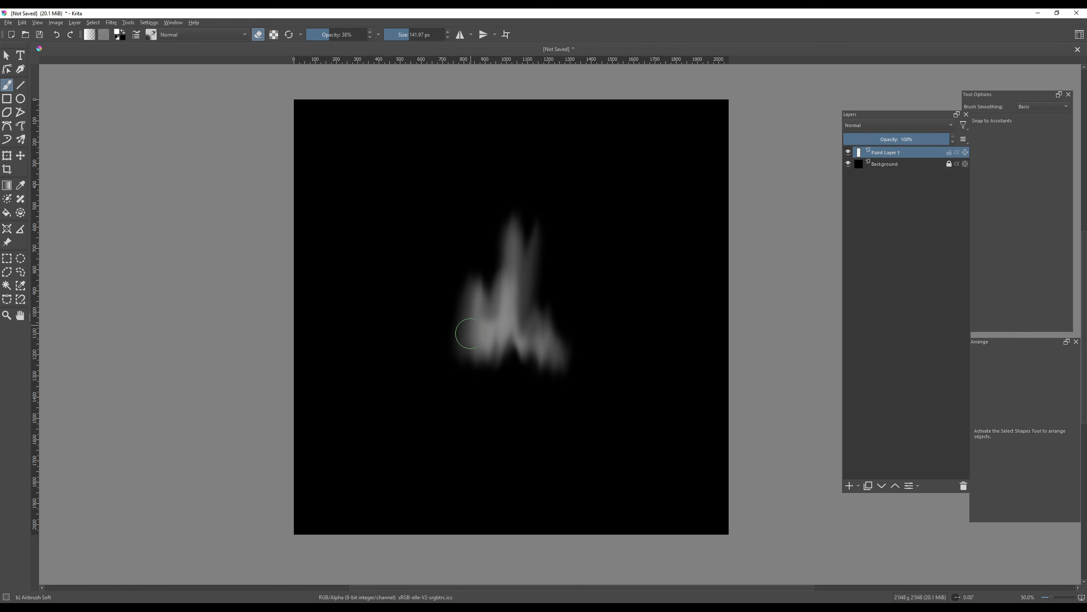
Step: Reduce the eraser to about 92 px and erase thin vertical gaps along the lower edge and between the inner streaks
drag(489, 392, 488, 364)
mouse_move(520, 381)
shift+mouse_down()
mouse_move(509, 381)
mouse_move(526, 339)
shift+mouse_up()
drag(544, 373, 544, 333)
drag(500, 272, 491, 319)
drag(507, 228, 500, 317)
mouse_move(479, 267)
mouse_down()
mouse_move(473, 341)
mouse_move(494, 338)
mouse_up()
drag(533, 240, 528, 316)
mouse_move(542, 369)
mouse_down()
mouse_move(540, 325)
mouse_move(527, 334)
mouse_up()
key(ctrl+z)
key(ctrl+z)
key(ctrl+z)
Step: Erase more thin vertical streaks at the lower-left rays, beside the two upper peaks and at the lower centre
drag(470, 360, 476, 304)
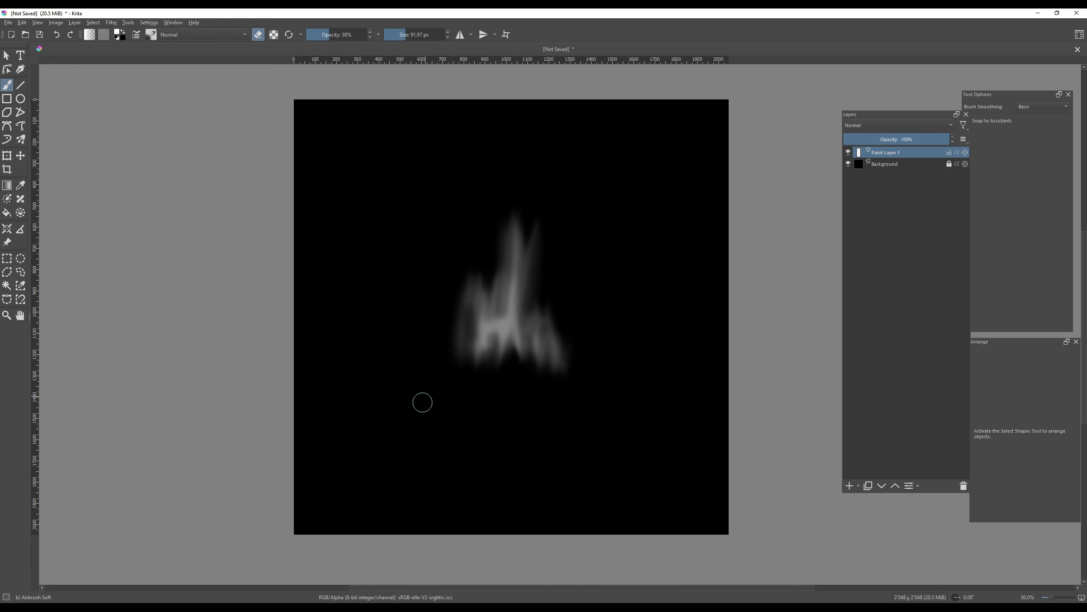
drag(506, 210, 505, 286)
drag(538, 214, 532, 284)
drag(511, 360, 510, 318)
key(ctrl+z)
drag(507, 369, 508, 335)
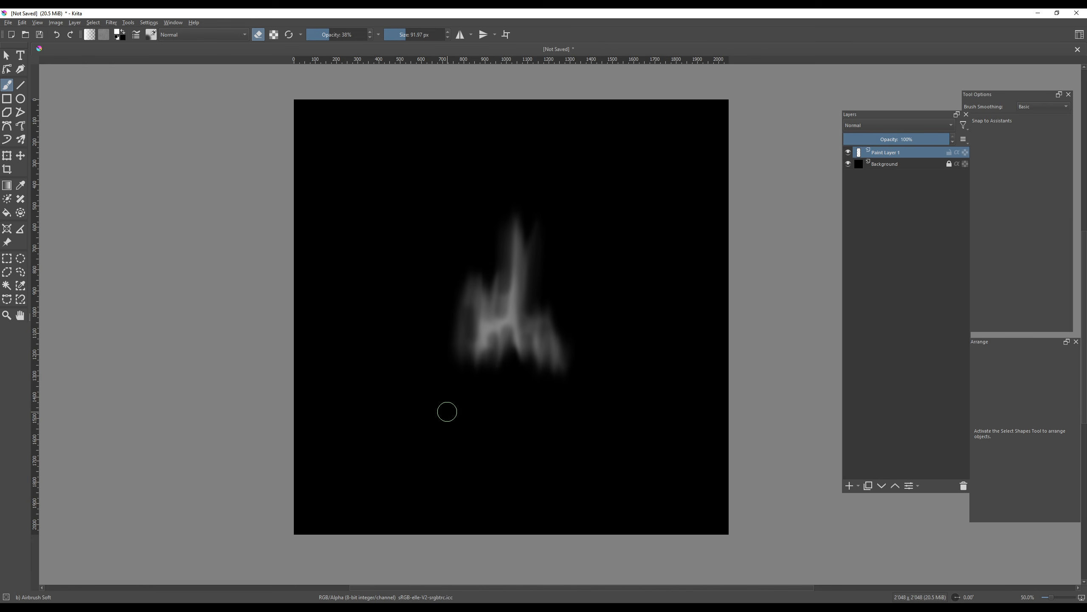
Step: Erase faint vertical streaks through the left and central rays and beside the central peak with the 92 px soft eraser
drag(479, 259, 479, 313)
drag(474, 253, 468, 337)
drag(510, 240, 508, 303)
drag(527, 227, 523, 322)
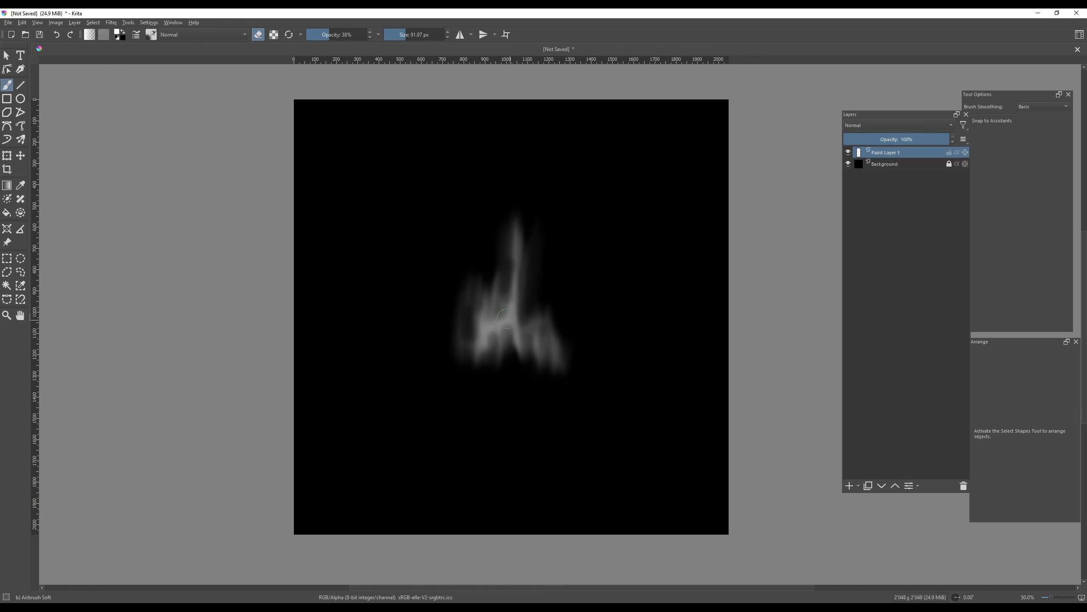
Step: Duplicate Paint Layer 1 and merge the copy down onto it to brighten the rays
right_click(898, 155)
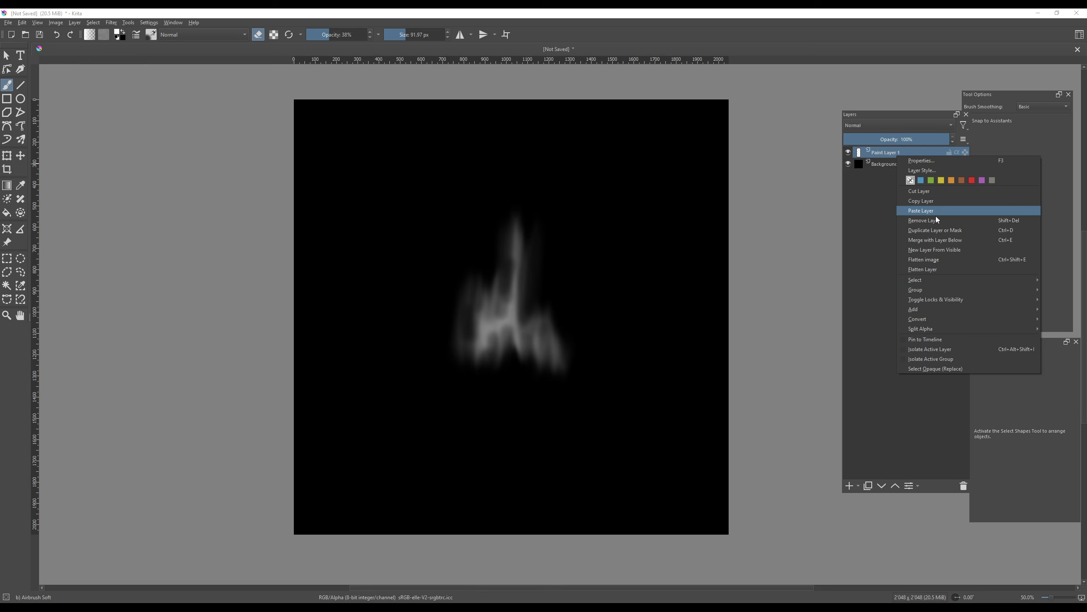
click(935, 230)
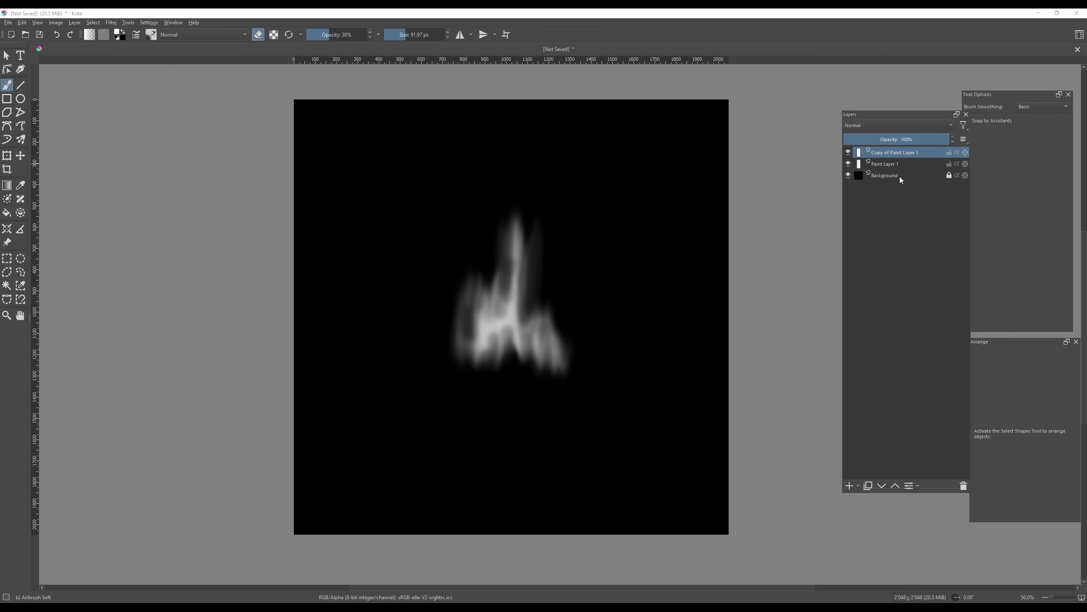
key(ctrl+e)
Step: Apply a Motion Blur with angle 90° and length 99 to the merged ray layer, and repeat the filter
click(111, 22)
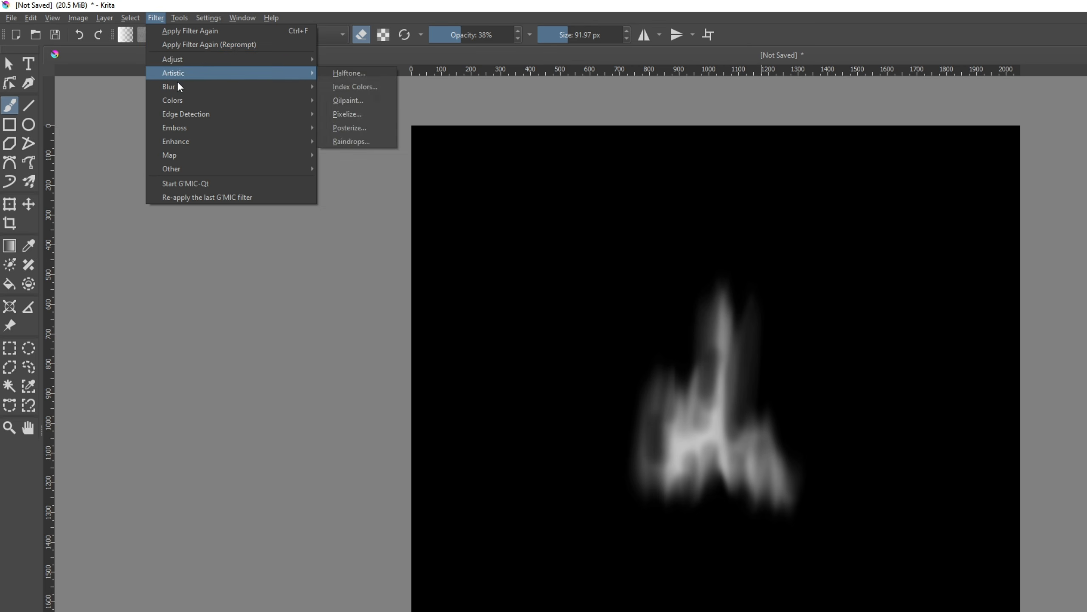
mouse_move(192, 90)
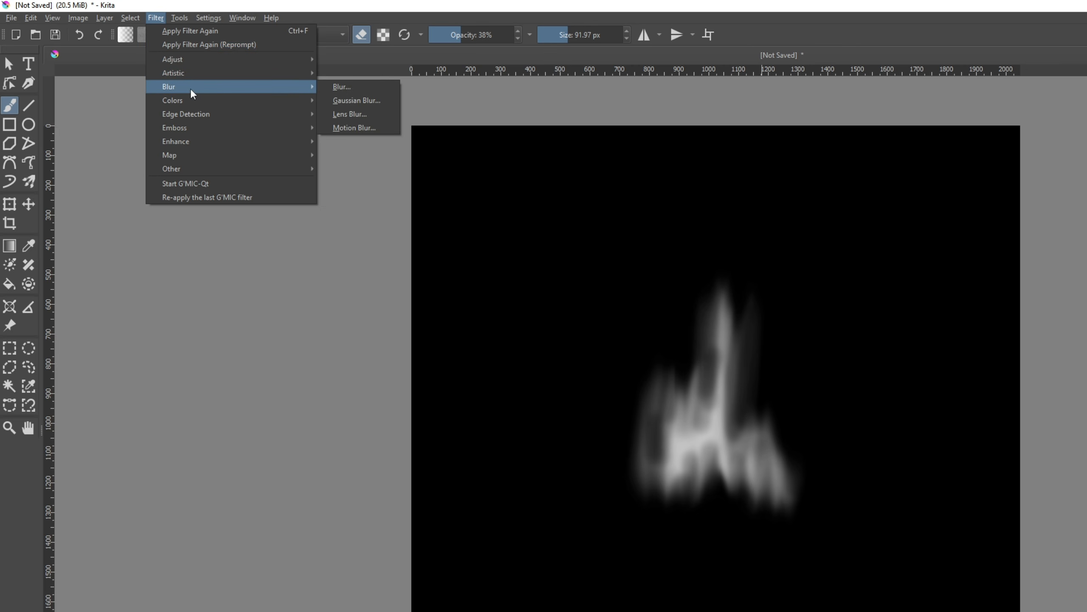
click(355, 127)
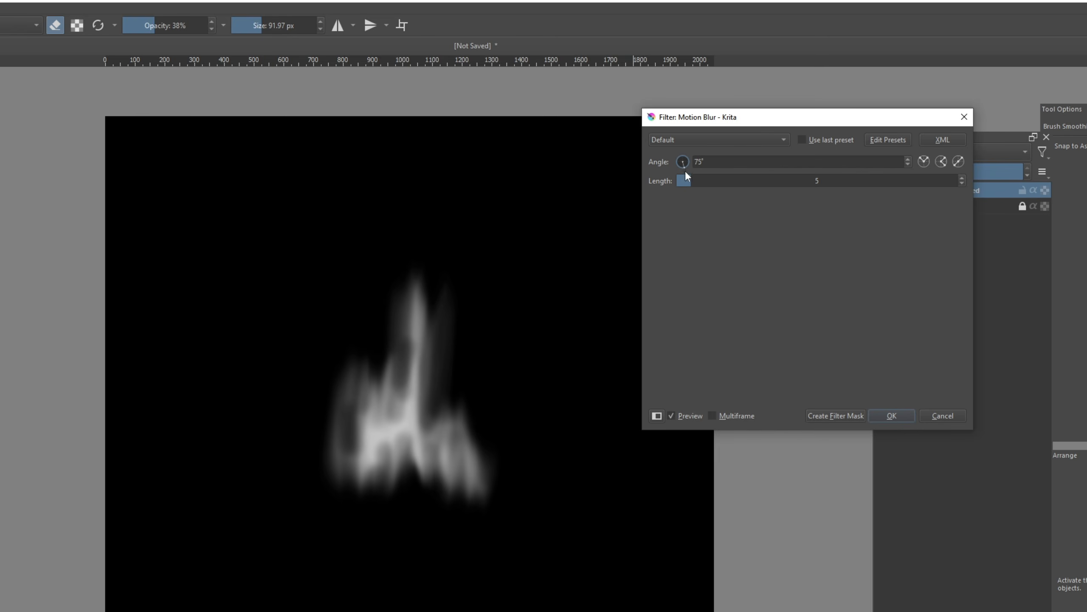
drag(685, 171, 996, 184)
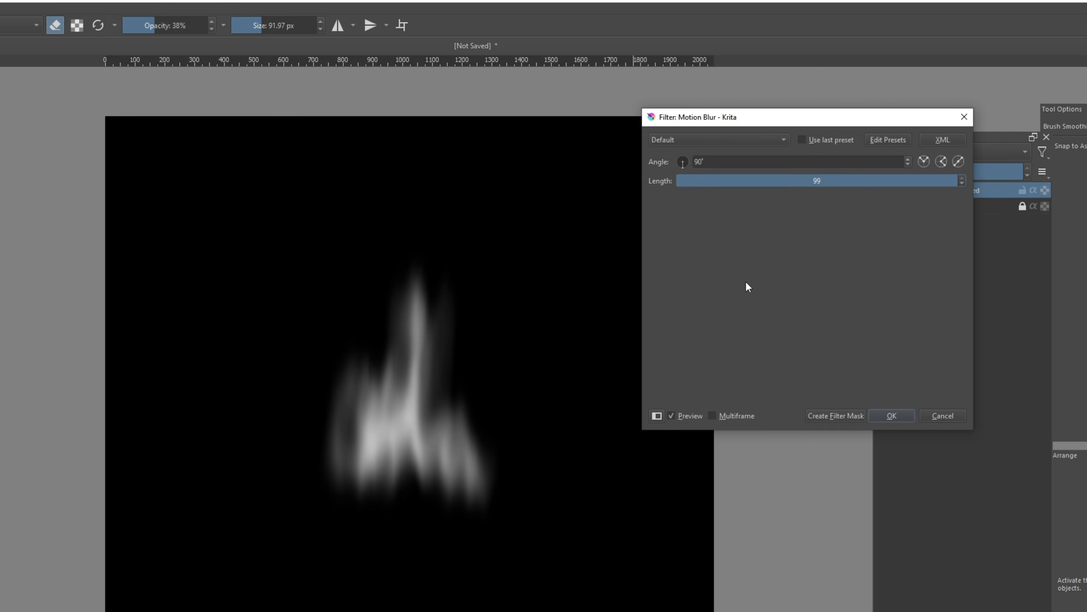
click(890, 414)
click(153, 17)
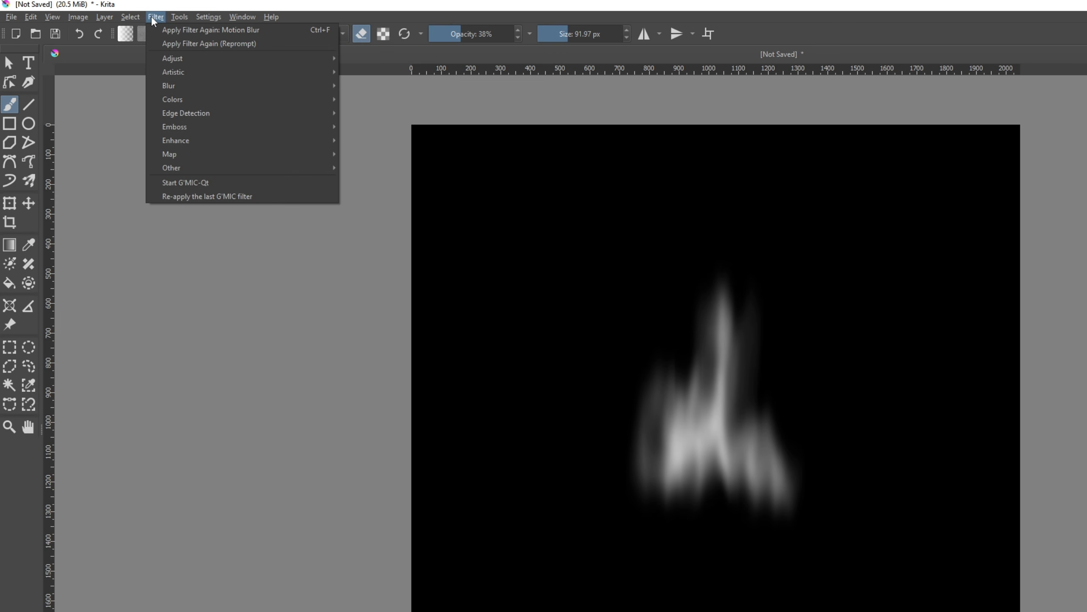
click(205, 29)
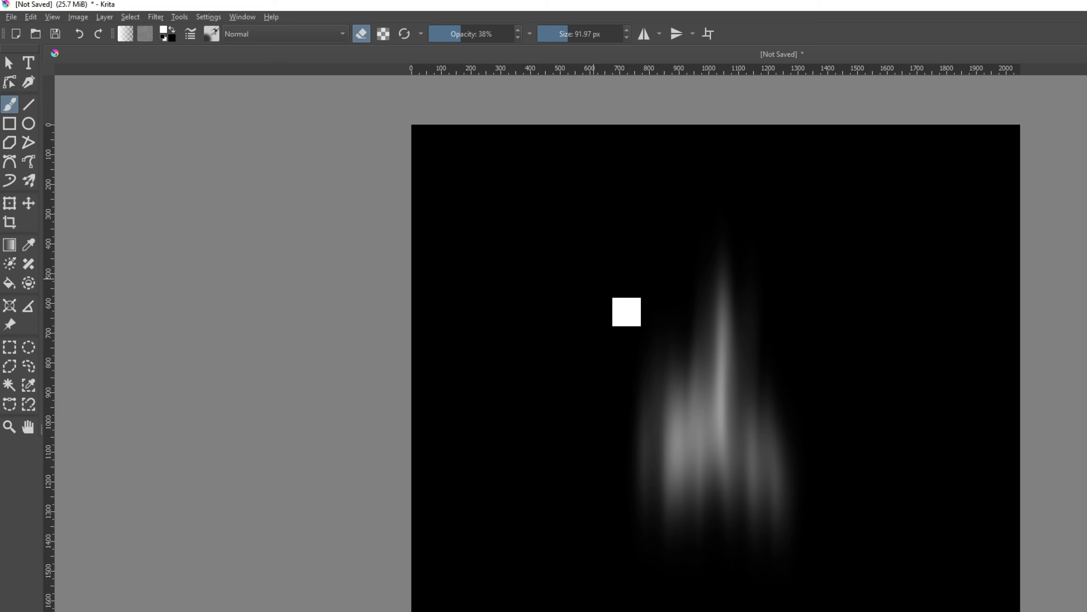
Step: Duplicate the blurred ray layer, scale the copy down to the left of the main ray and lower its opacity
key(f)
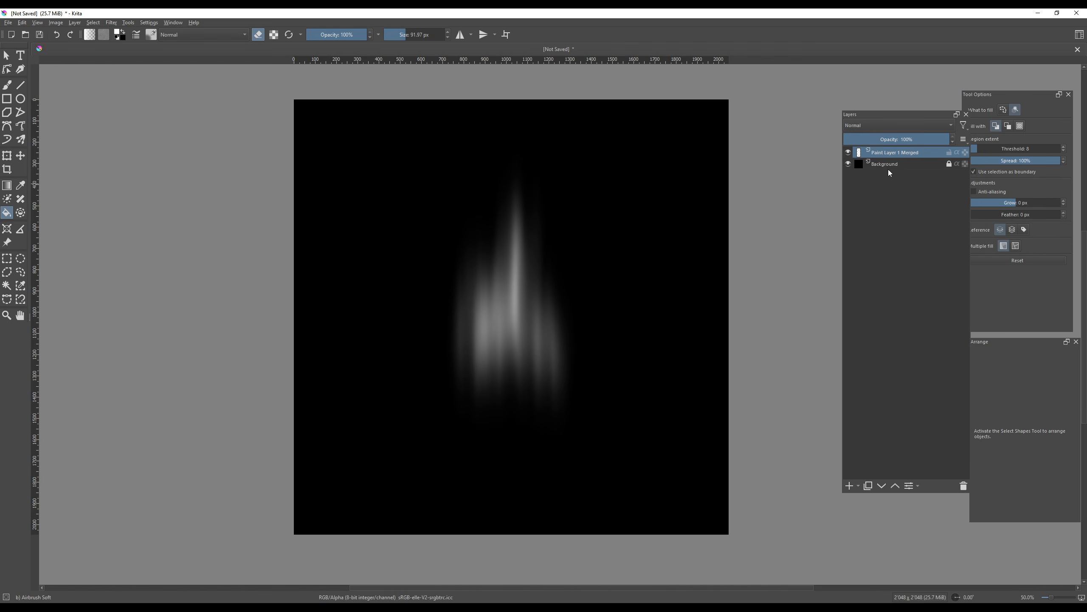
right_click(912, 156)
click(953, 232)
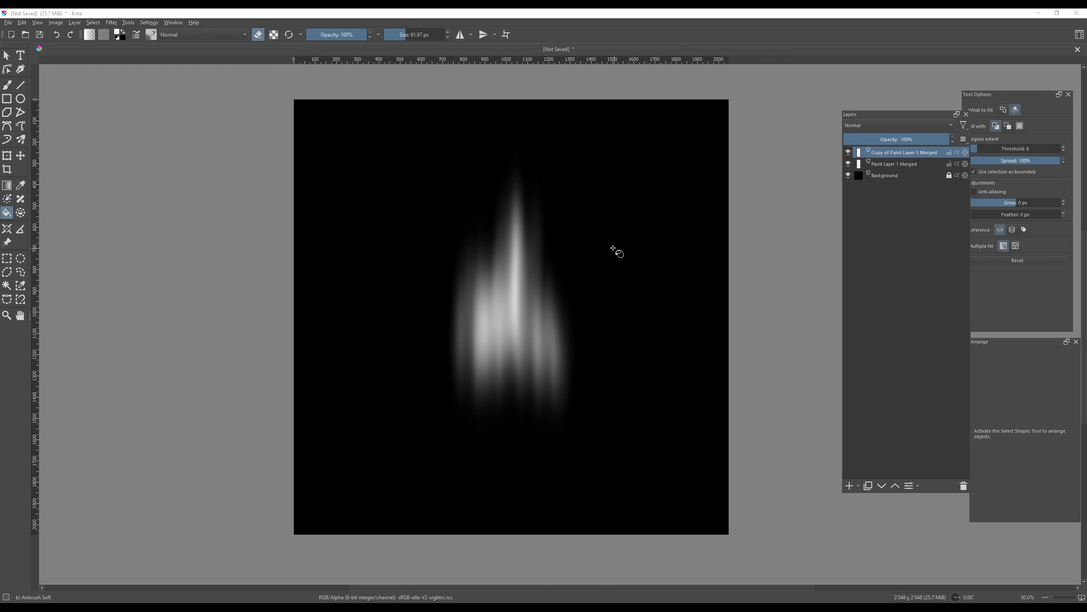
key(ctrl+t)
drag(520, 281, 487, 285)
shift+drag(434, 170, 425, 223)
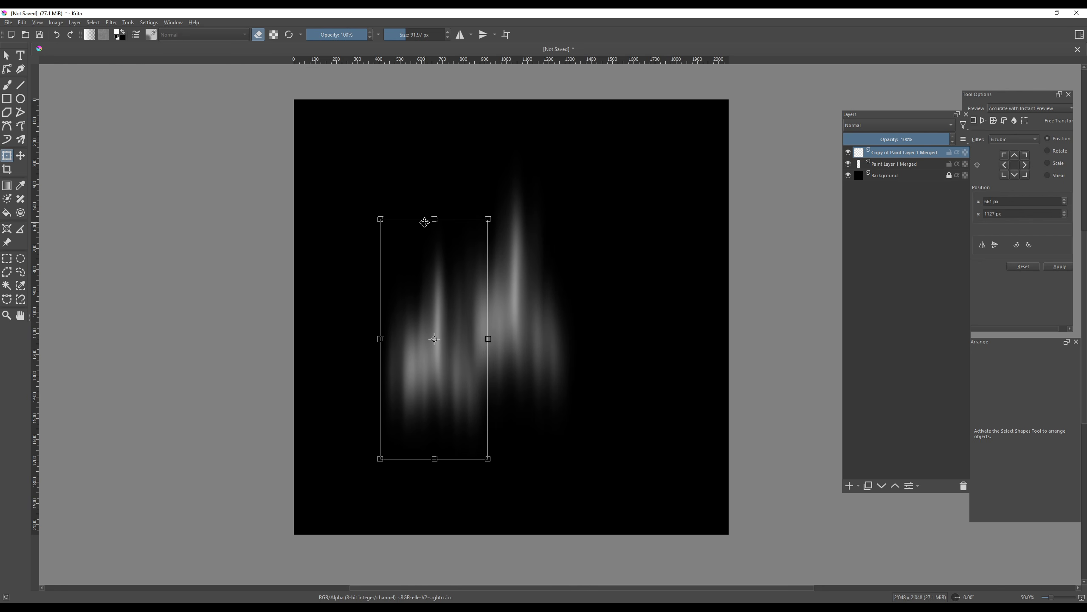
drag(435, 459, 434, 435)
mouse_move(436, 248)
mouse_down()
mouse_move(439, 236)
mouse_move(444, 245)
mouse_up()
mouse_move(903, 139)
mouse_down()
mouse_move(877, 139)
mouse_move(894, 139)
mouse_up()
Step: Duplicate the ray layer again, scale the copy to the right at about x 1319, y 1015 px and lower its opacity
right_click(899, 150)
right_click(893, 166)
click(935, 242)
mouse_move(524, 313)
mouse_down()
mouse_move(602, 313)
mouse_move(527, 297)
mouse_up()
drag(645, 149, 620, 204)
drag(595, 295, 603, 293)
drag(582, 435, 582, 453)
drag(533, 315, 514, 314)
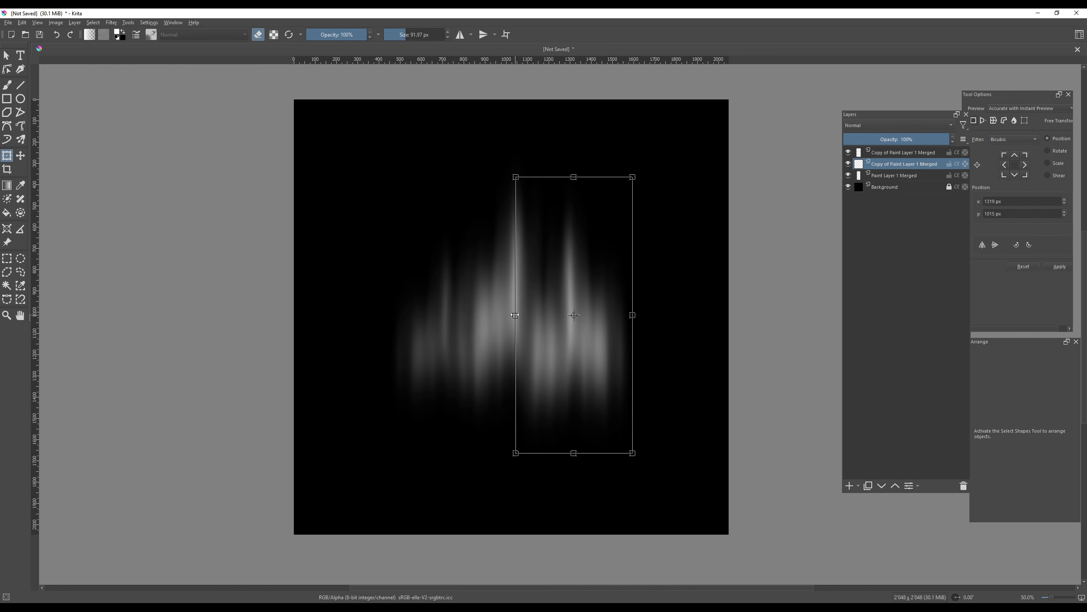
drag(905, 139, 893, 139)
Step: Group the three ray layers, enlarge the group and centre it on the canvas at about x 1034, y 1022 px
scroll(724, 339, down, 2)
scroll(694, 344, up, 2)
ctrl+click(898, 152)
ctrl+click(899, 175)
key(ctrl+g)
click(898, 152)
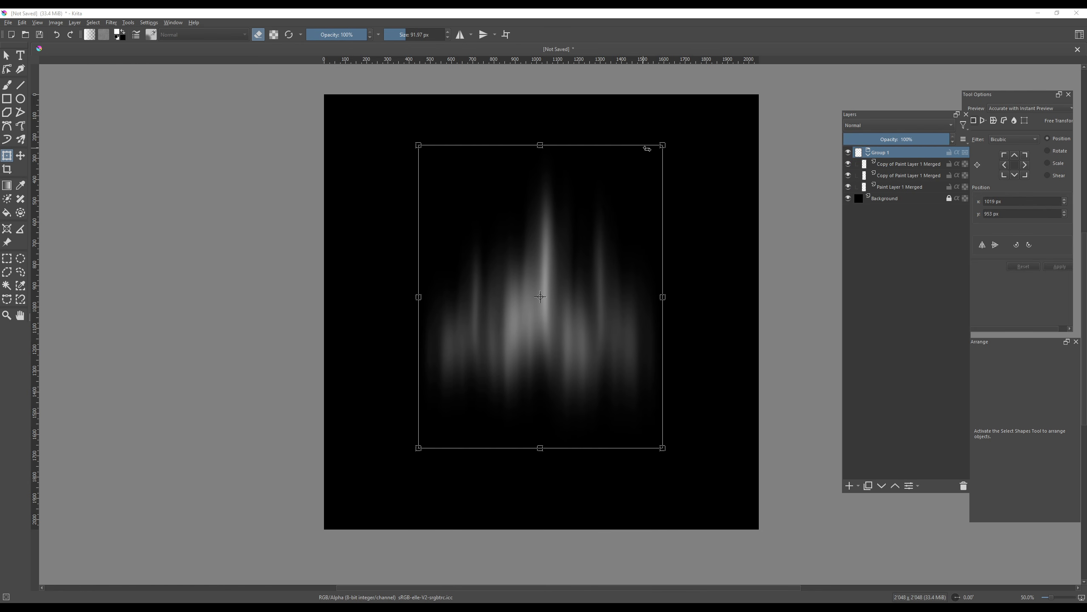
drag(657, 141, 711, 112)
scroll(473, 300, down, 1)
drag(536, 349, 539, 342)
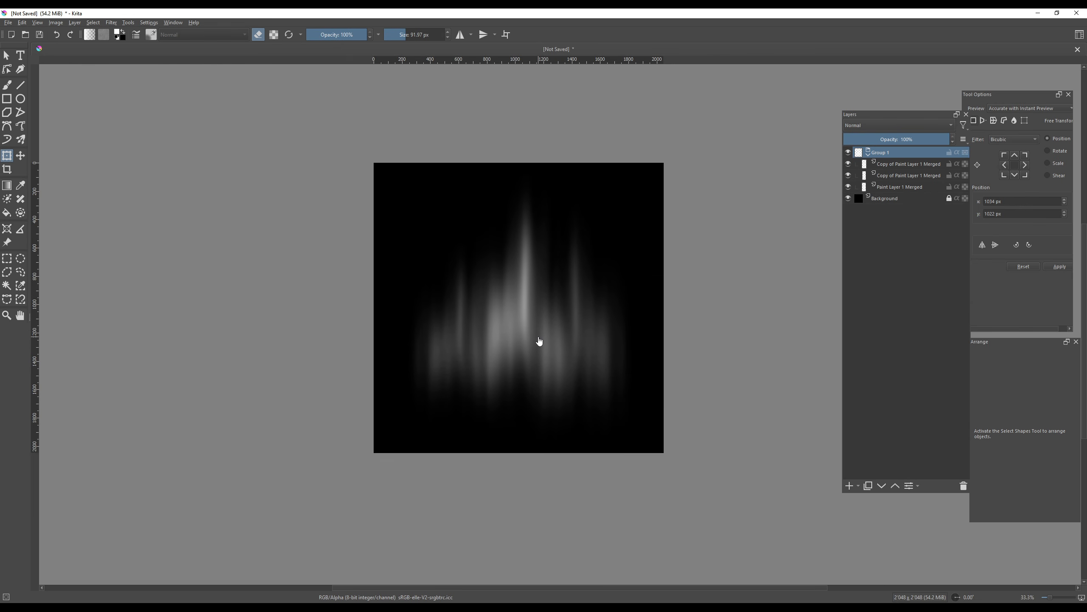
Step: Hide the Background layer and export the image as vfx_GodRays03.png in PNG format to the project's Textures folder
click(848, 199)
click(8, 23)
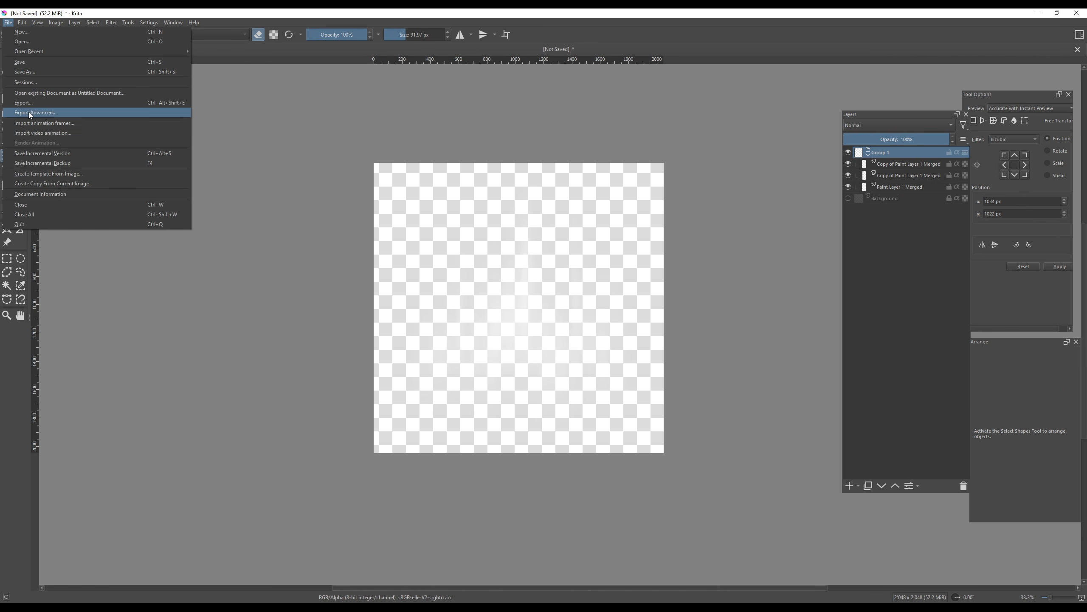
click(33, 105)
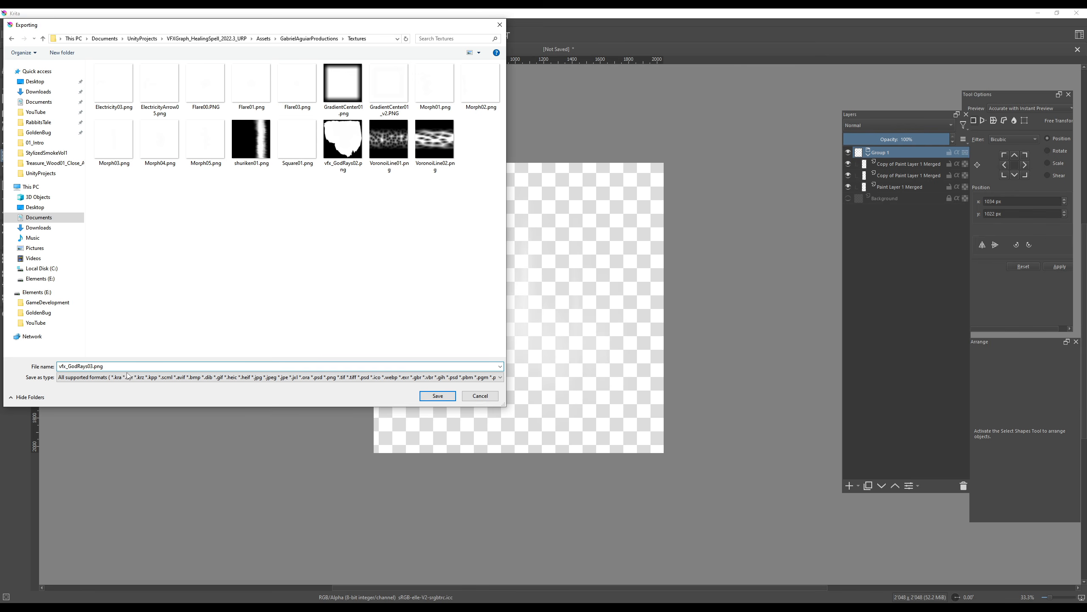
click(128, 376)
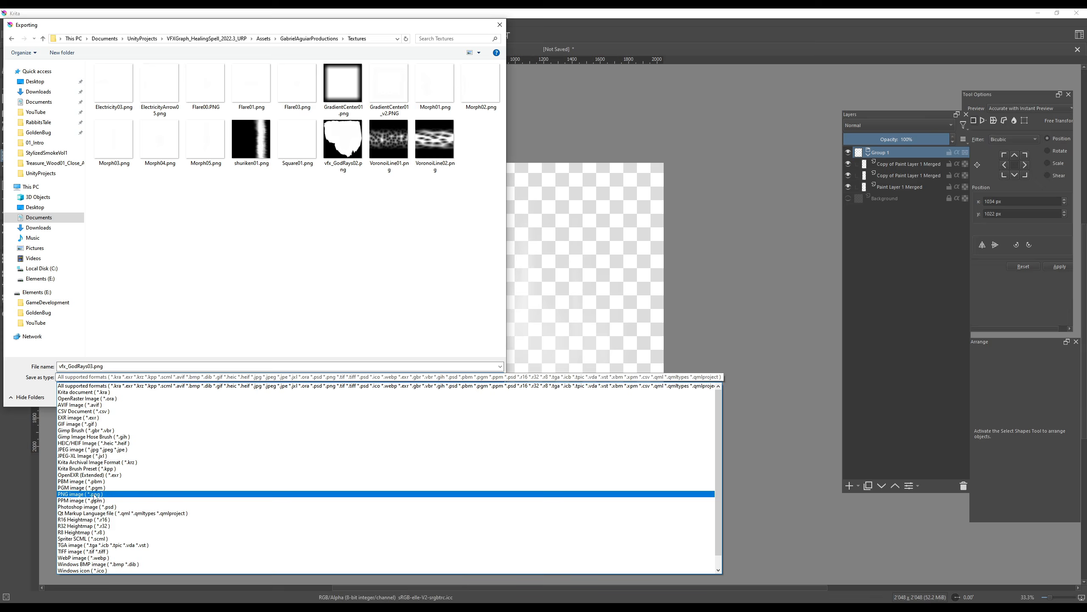
click(103, 494)
click(436, 398)
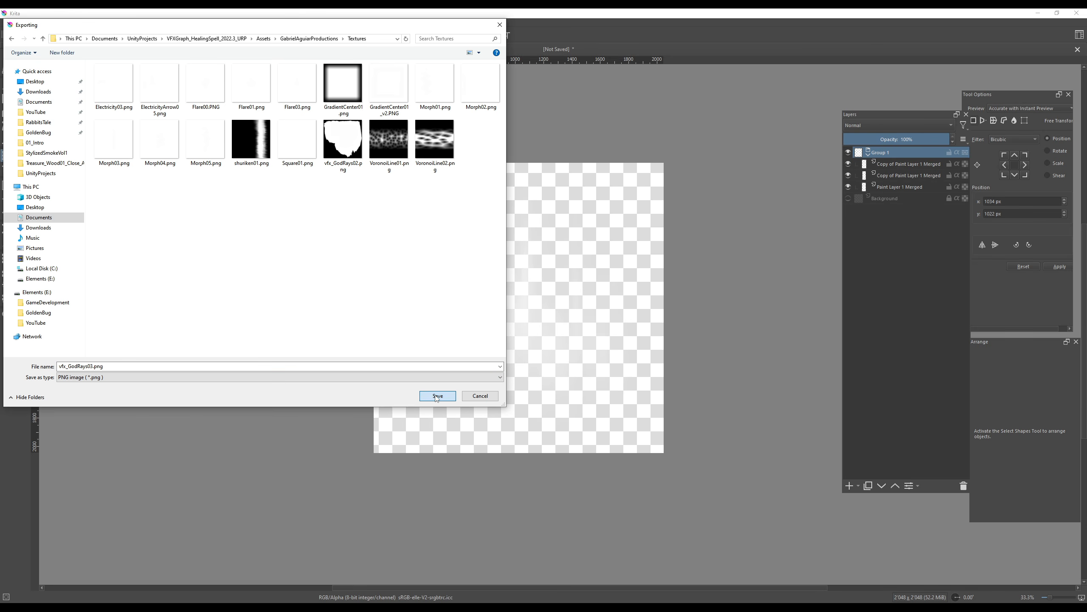
click(582, 375)
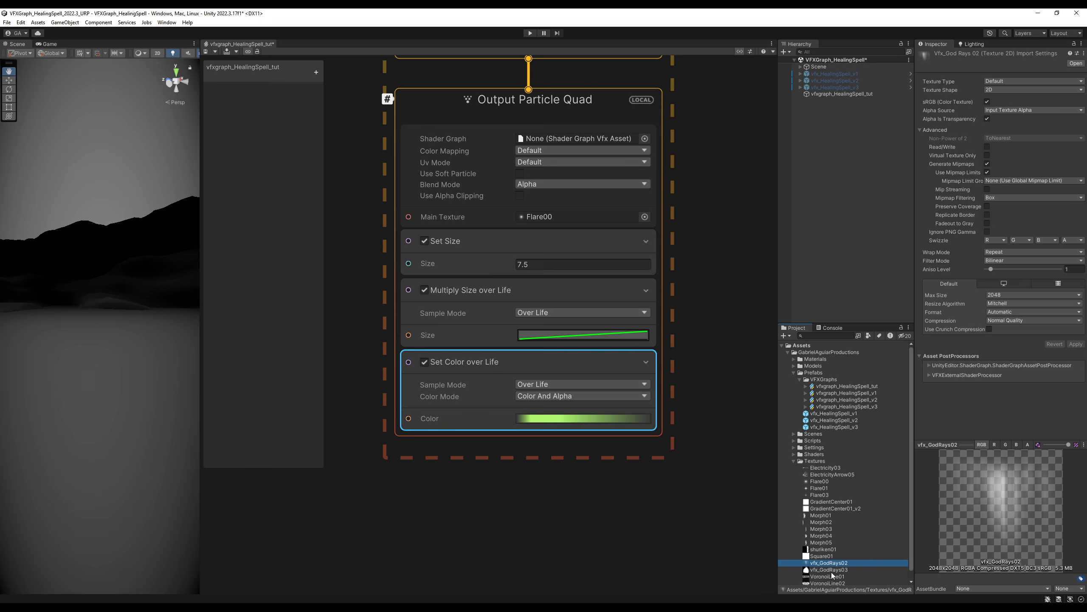
Step: Switch to Unity, check the vfx_GodRays03 texture, and group the entire existing particle system in the graph as GROUND FLARE
click(830, 570)
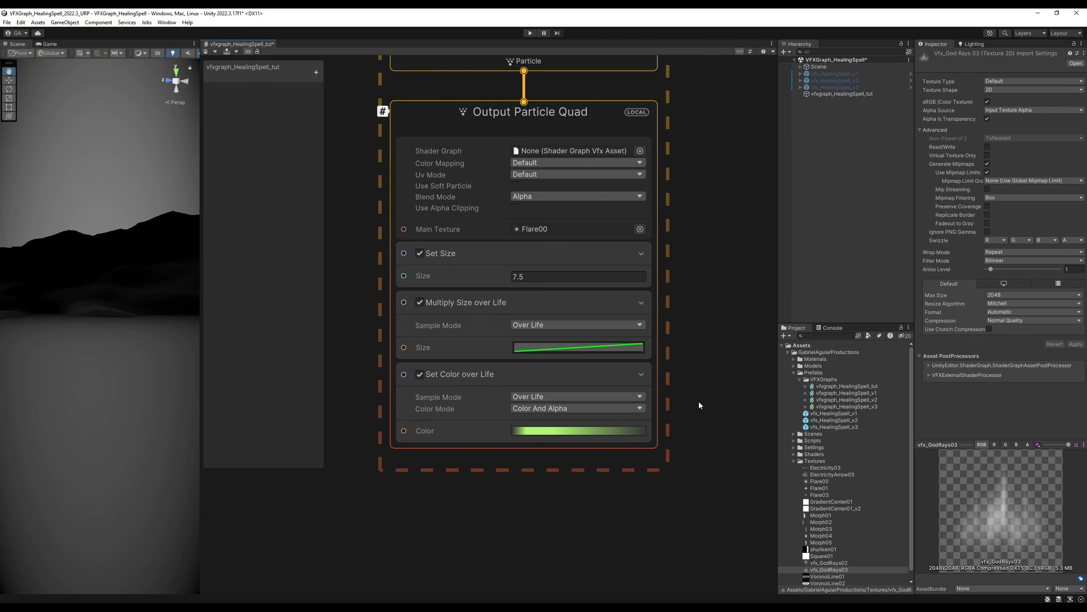
scroll(699, 402, down, 6)
middle_drag(697, 375, 646, 482)
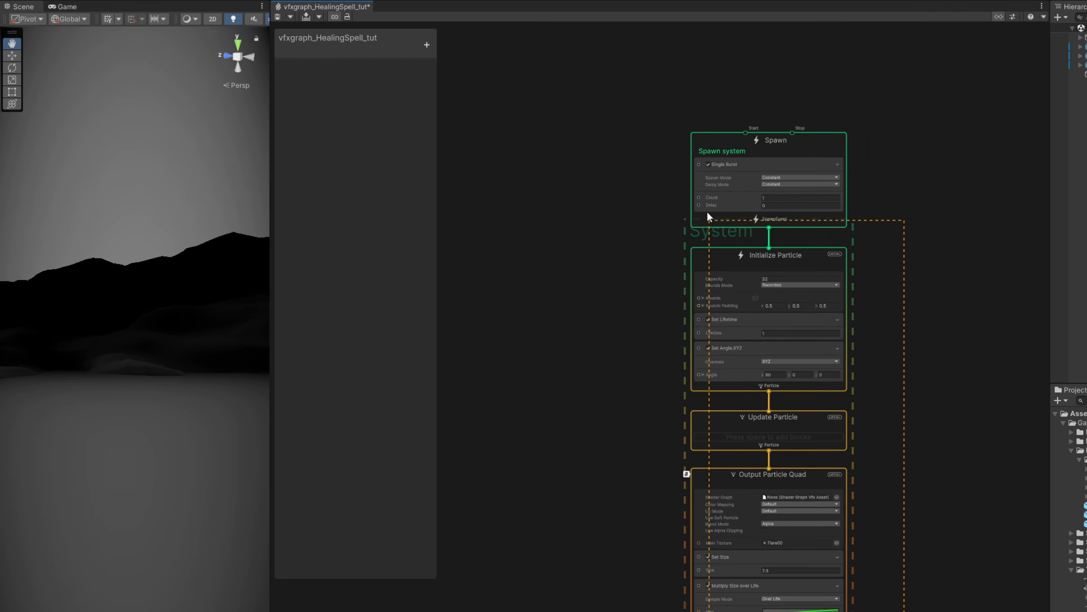
key(ctrl+a)
right_click(687, 142)
click(722, 160)
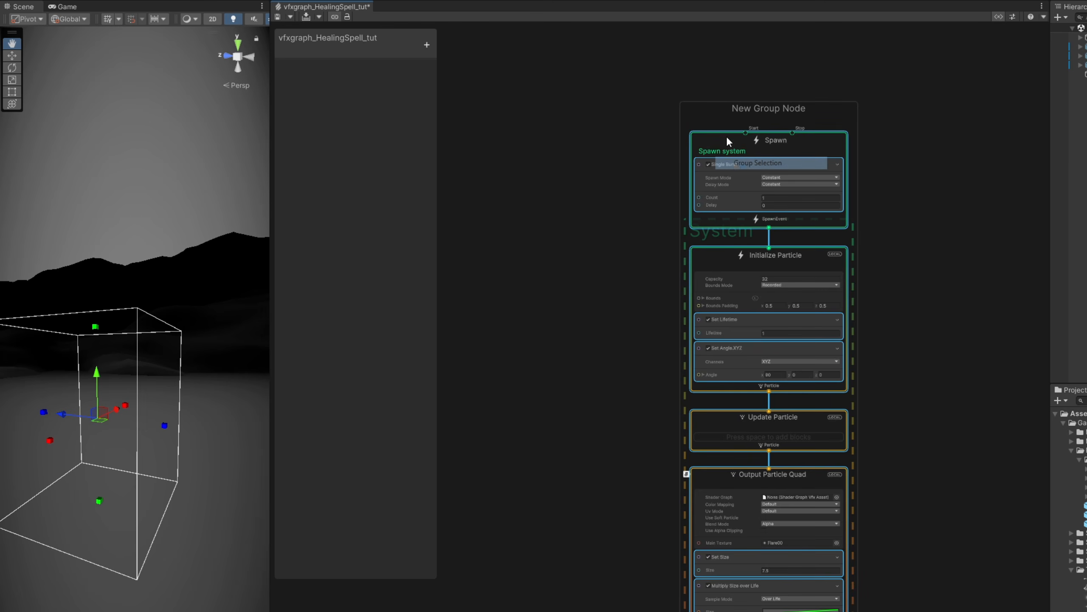
double_click(734, 110)
text(GROUND FLA)
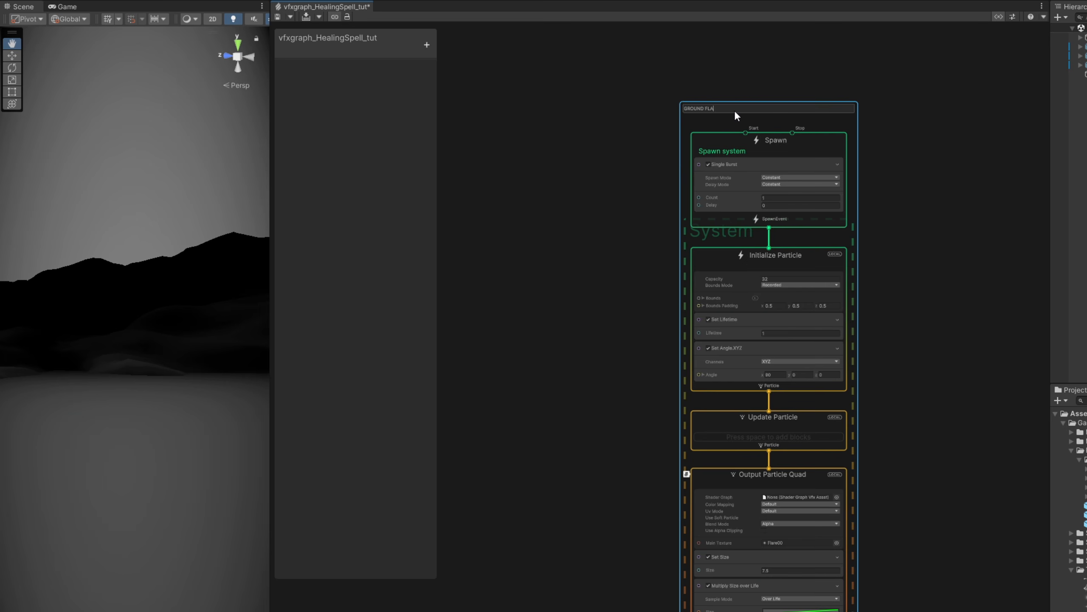
text(RE)
key(Return)
Step: Move the GROUND FLARE group aside, duplicate it and title the copy GOD RAYS
drag(737, 109, 443, 137)
click(732, 114)
key(ctrl+s)
key(ctrl+v)
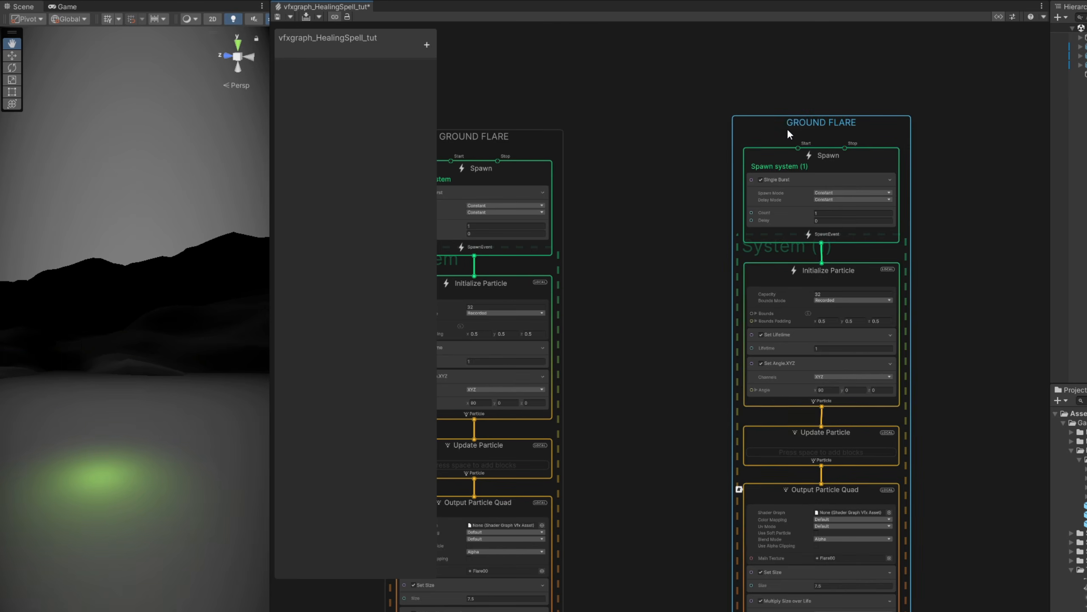
double_click(778, 141)
text(GOD )
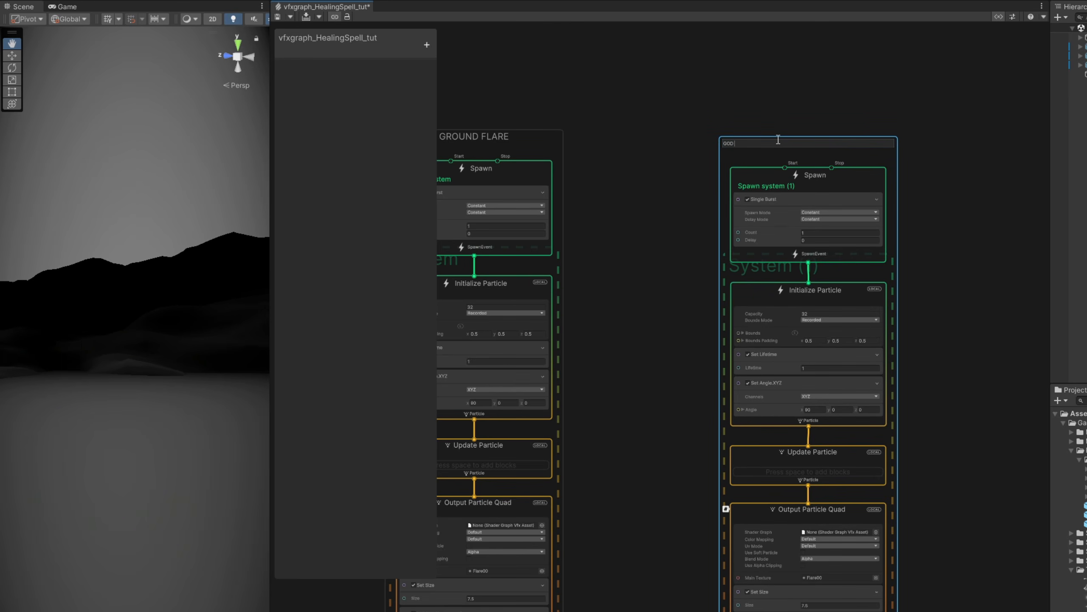
text(RAYS)
click(910, 316)
Step: Set the Main Texture of the GOD RAYS Output Particle Quad to vfx_GodRays03
middle_drag(899, 578, 886, 347)
scroll(886, 401, up, 5)
click(855, 323)
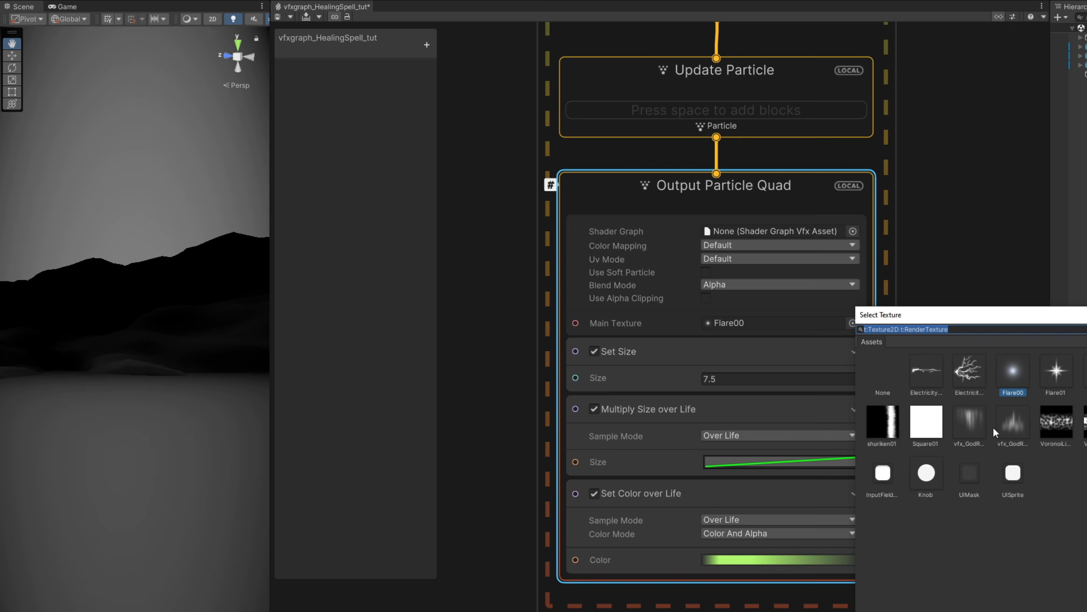
click(1013, 423)
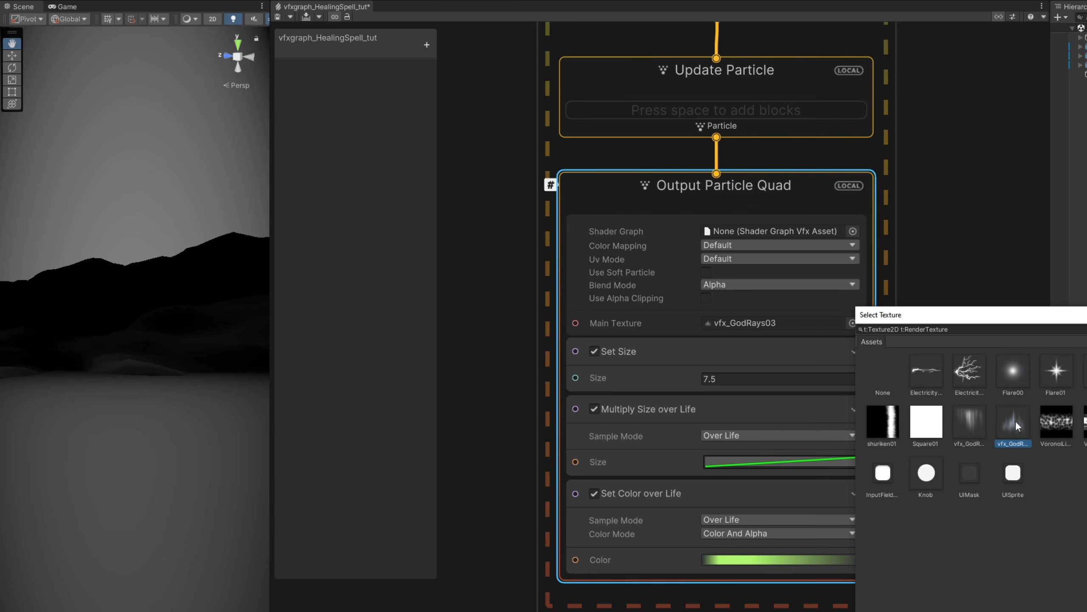
double_click(1016, 422)
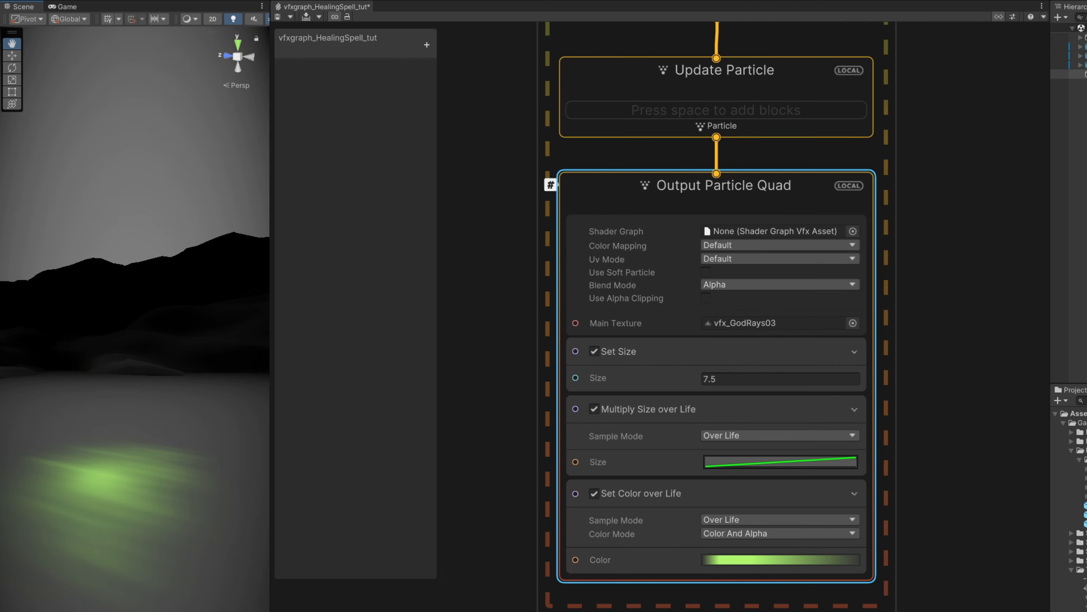
Step: Add an Orient: Face Camera Plane block above Set Size in the GOD RAYS Output Particle Quad
click(650, 356)
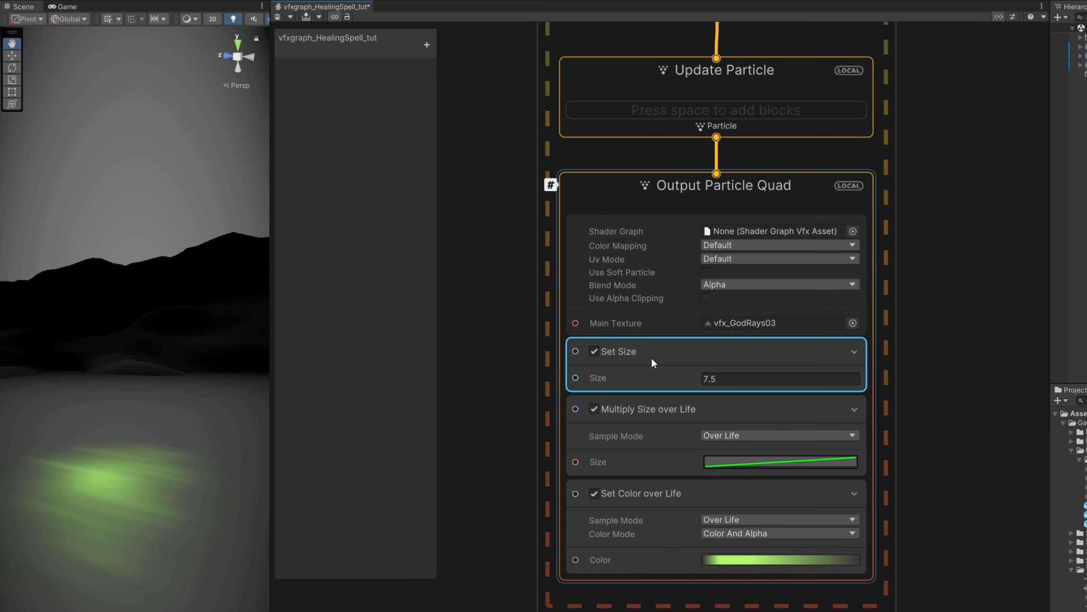
key(space)
text(ori)
key(Down)
key(Down)
key(Down)
key(Down)
key(Down)
key(Down)
key(Down)
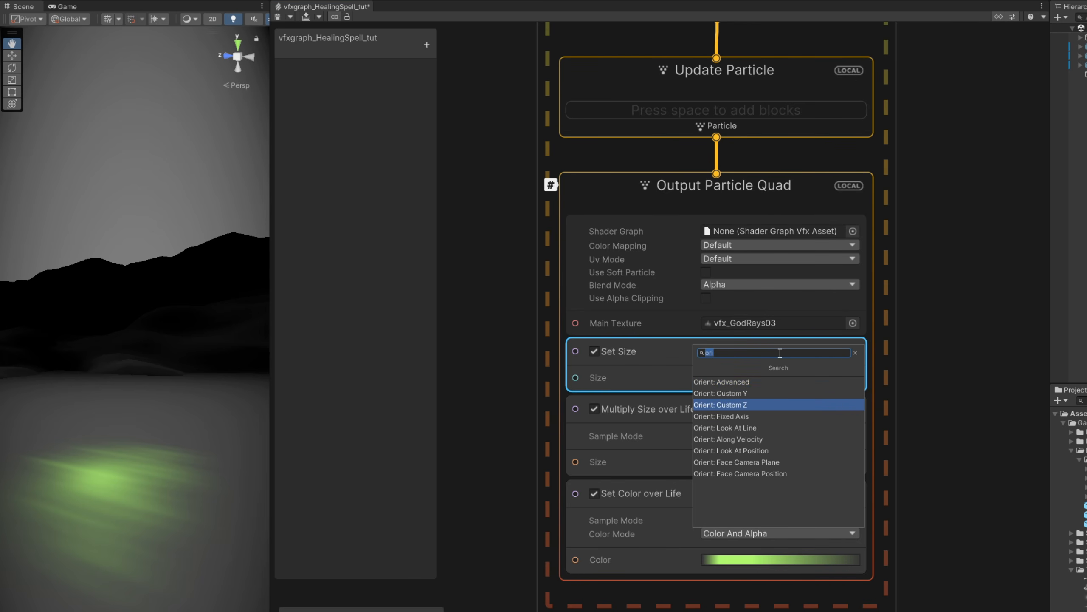
key(Return)
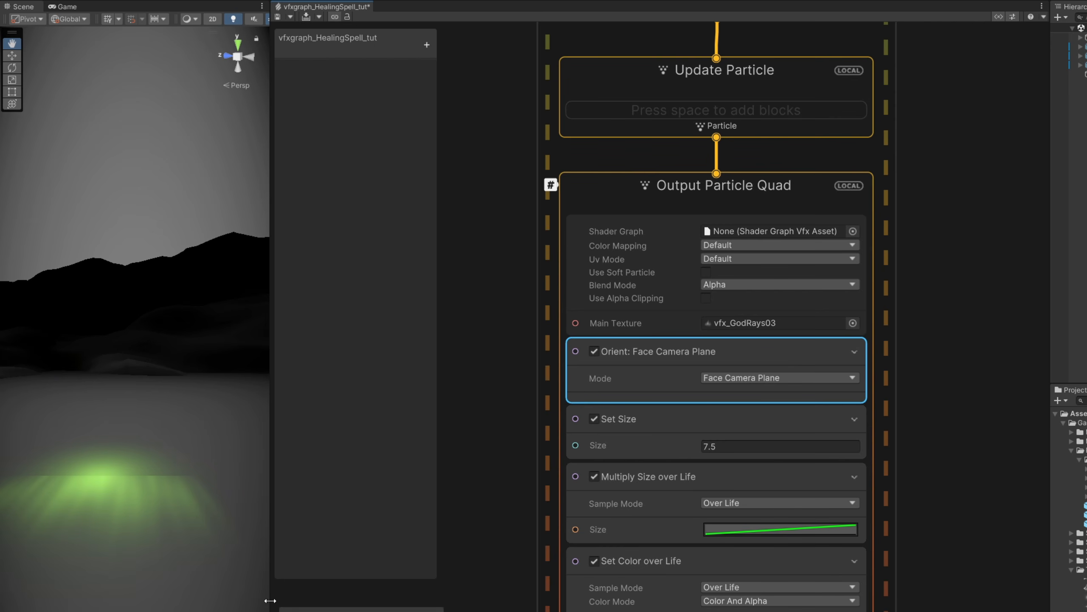
Step: Delete the Set Angle.XYZ block from the GOD RAYS Initialize Particle context
middle_drag(473, 213, 501, 525)
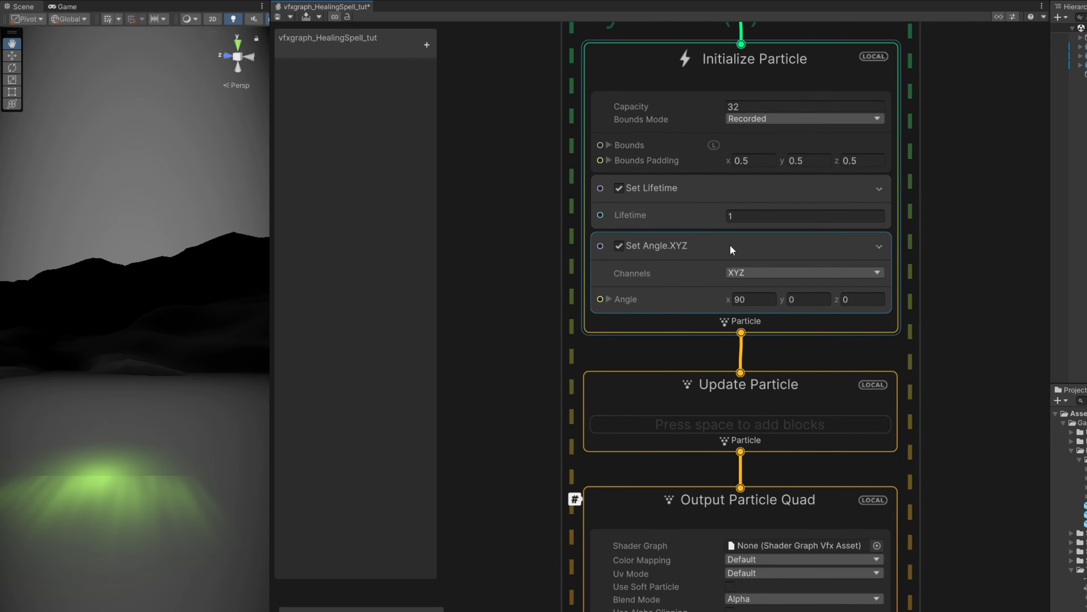
click(707, 258)
key(Delete)
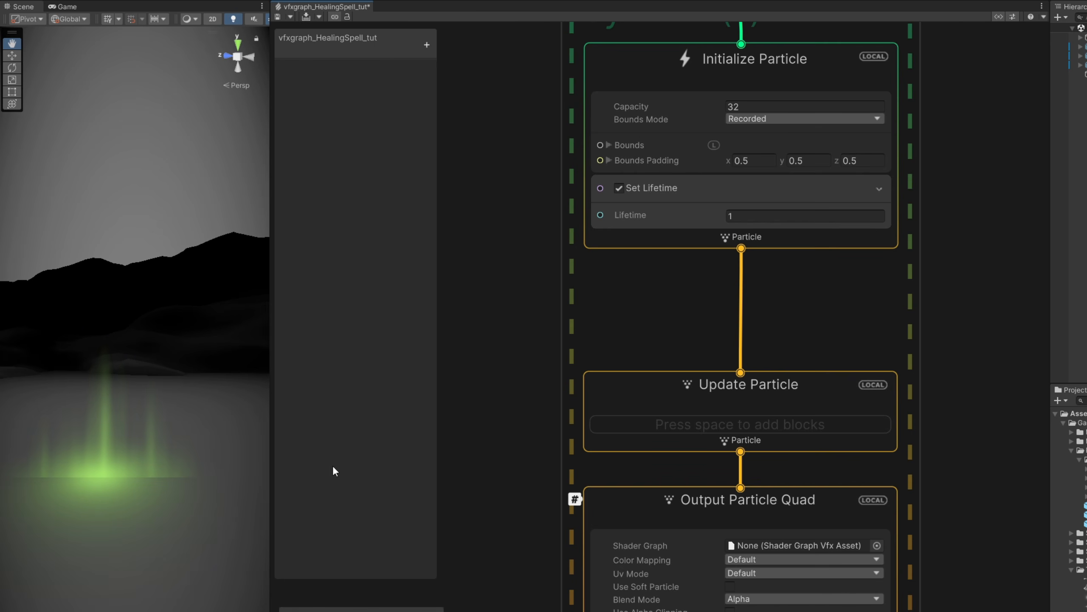
middle_drag(477, 529, 499, 306)
middle_drag(503, 478, 465, 328)
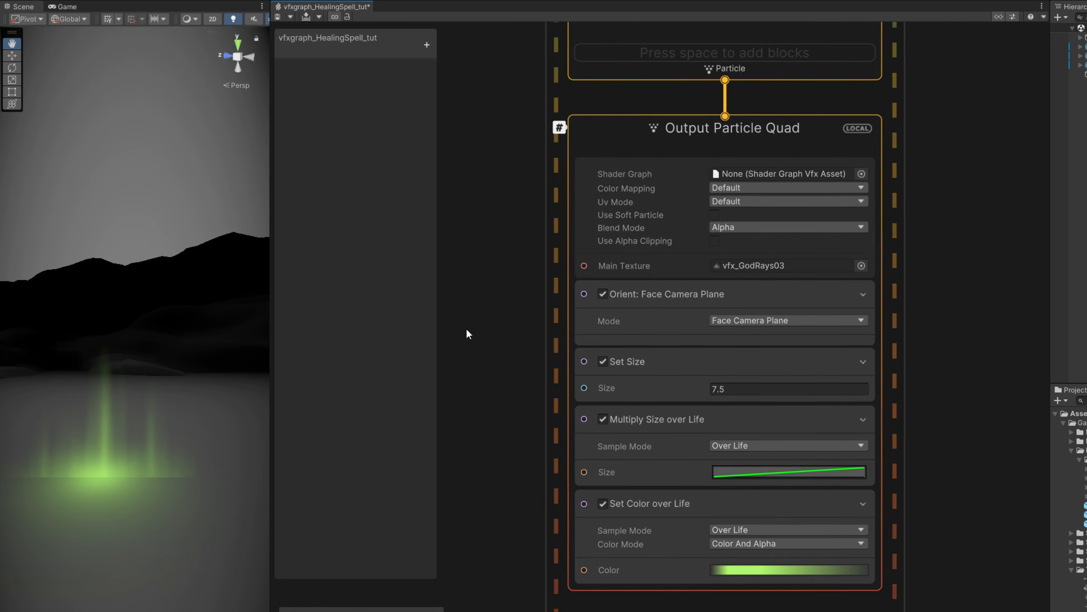
Step: Add a Set Pivot block above Set Color over Life in the GOD RAYS Output Particle Quad, with pivot Y -0.24
click(642, 530)
key(space)
text(set piv)
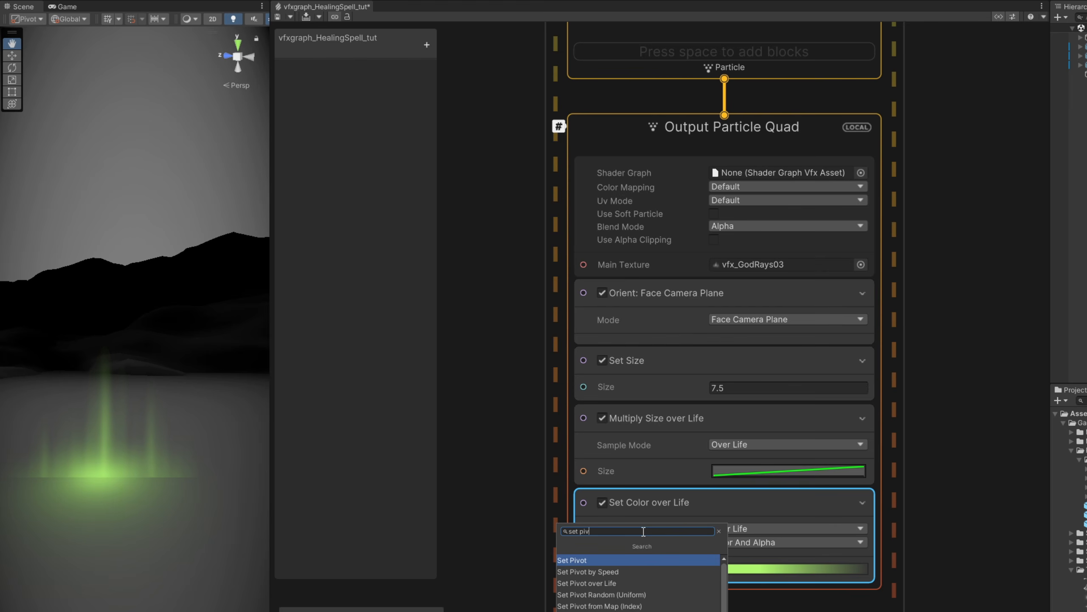
key(Return)
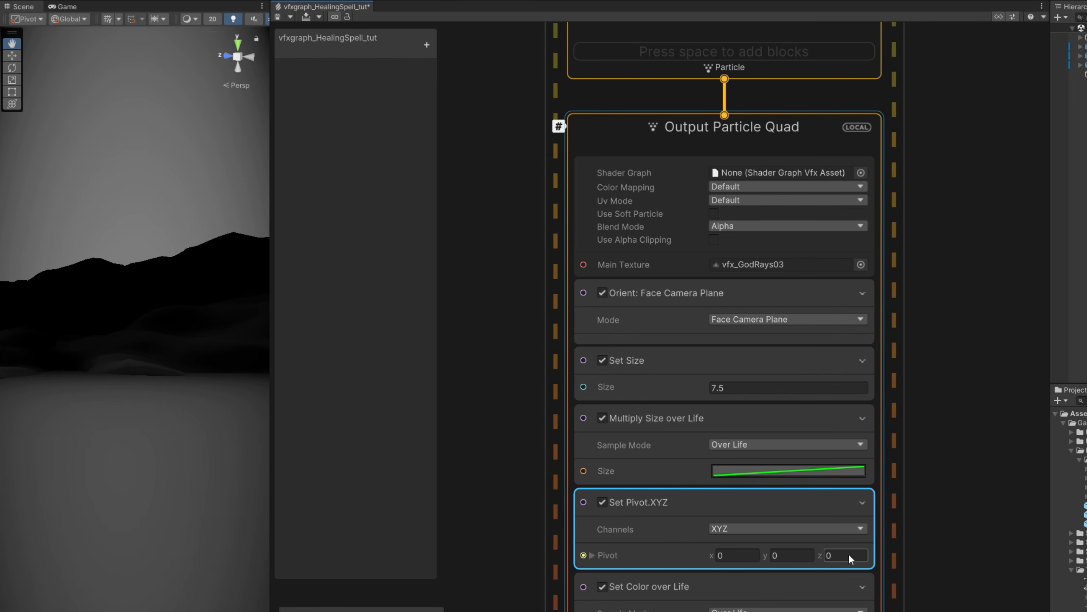
scroll(869, 537, up, 2)
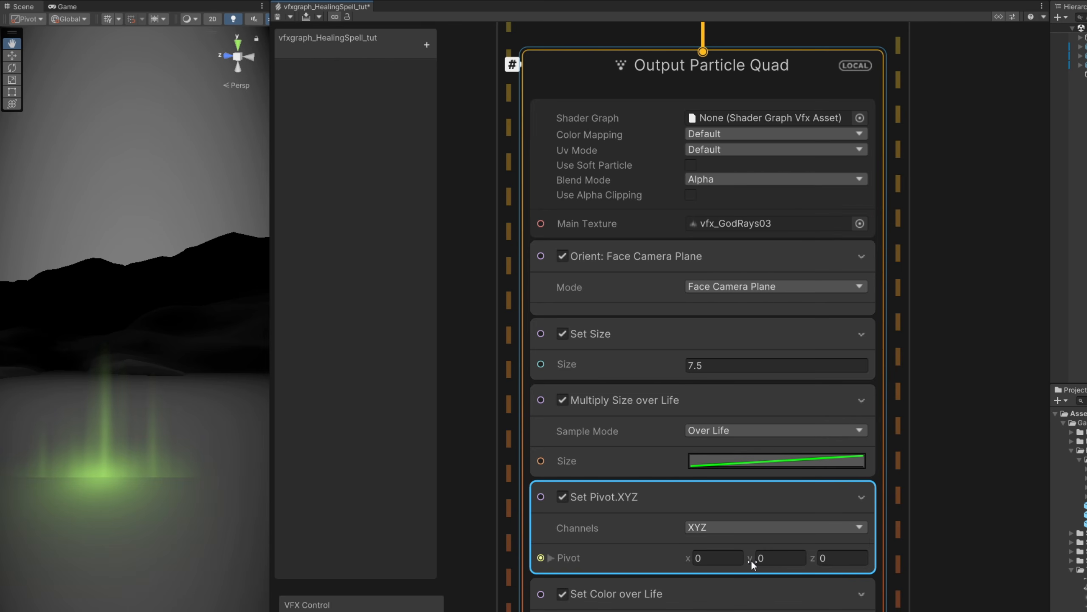
drag(751, 559, 746, 560)
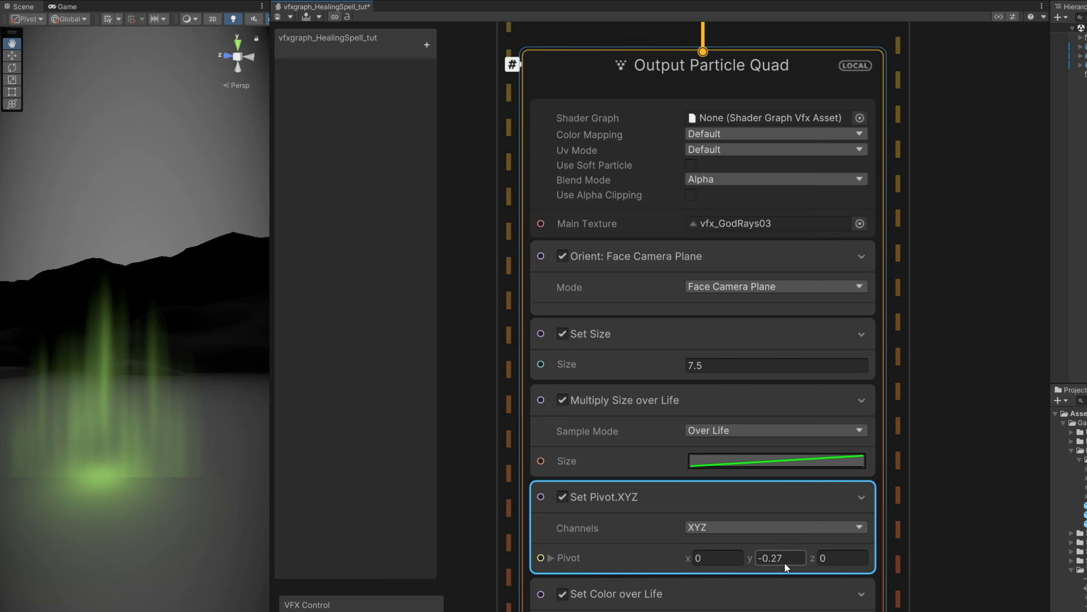
text(-0.24)
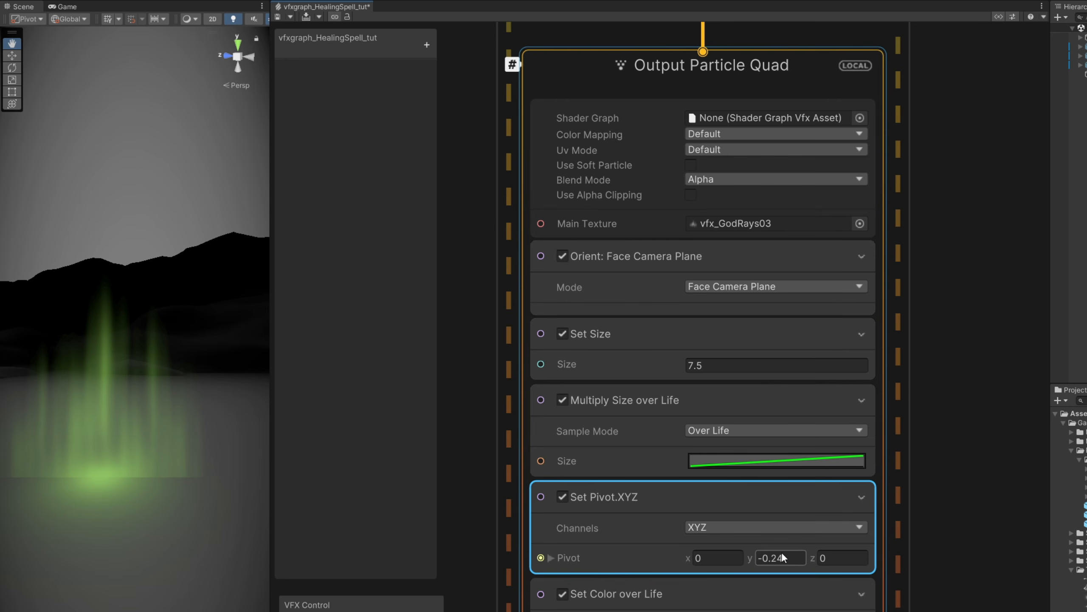
Step: In the Set Color over Life gradient, move the early opaque alpha key to a location of about 76%
click(777, 610)
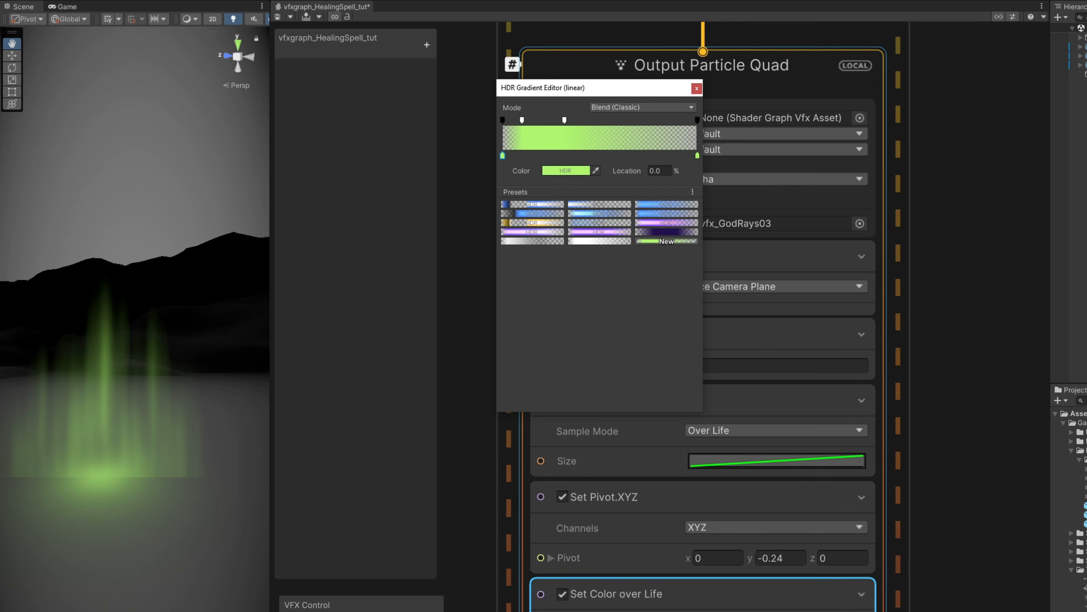
drag(578, 85, 512, 328)
drag(369, 330, 506, 335)
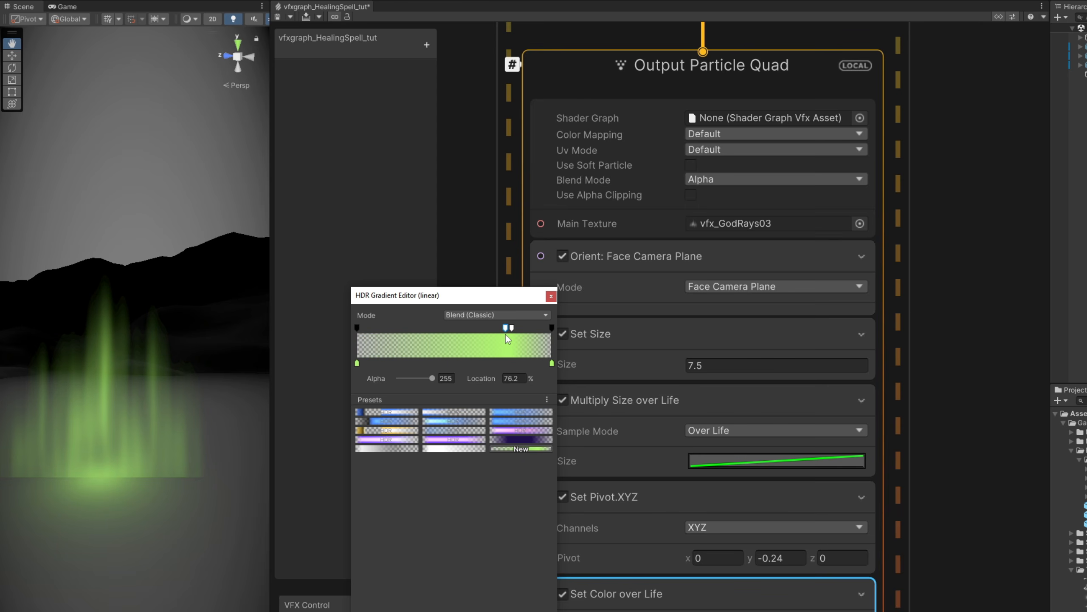
Step: Place a green colour key at about 80% of the gradient and darken the start and end colour keys to near black
drag(551, 364, 514, 364)
click(415, 379)
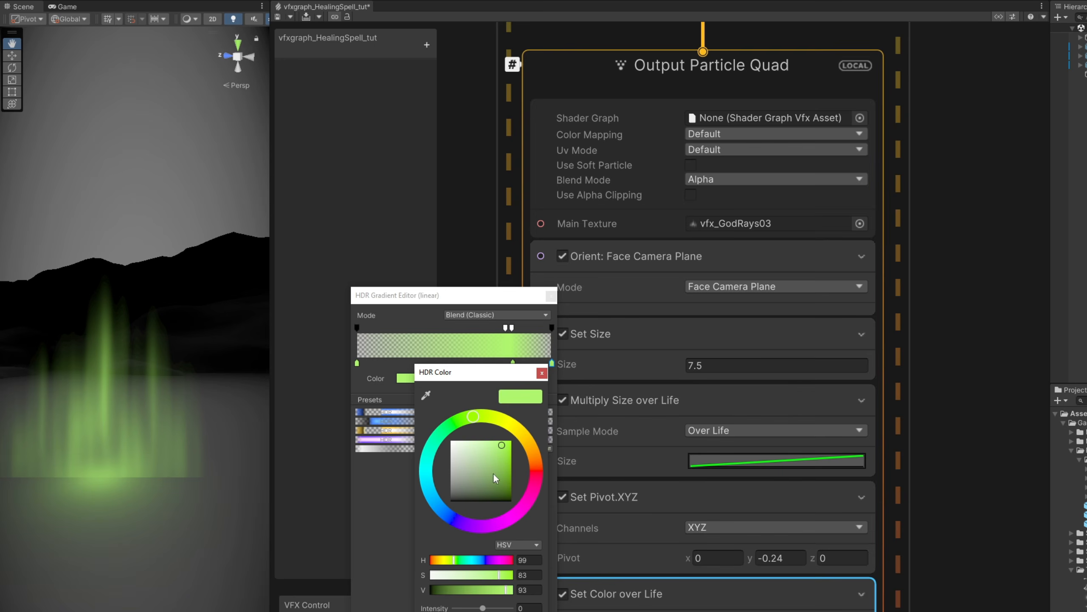
drag(494, 476, 452, 506)
click(381, 359)
click(358, 363)
click(408, 378)
drag(460, 466, 443, 485)
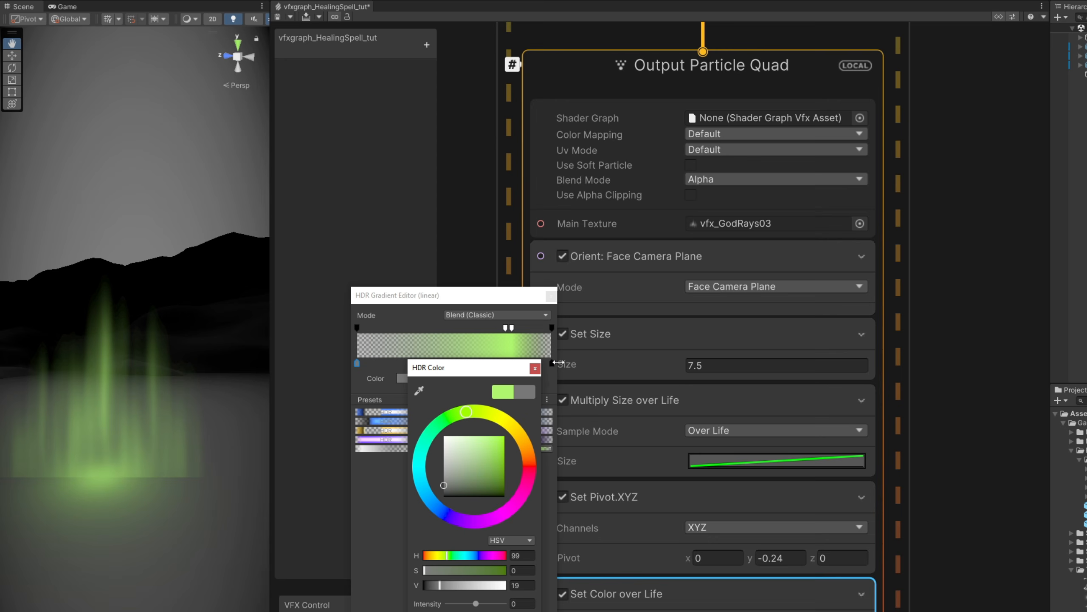
click(535, 369)
click(551, 296)
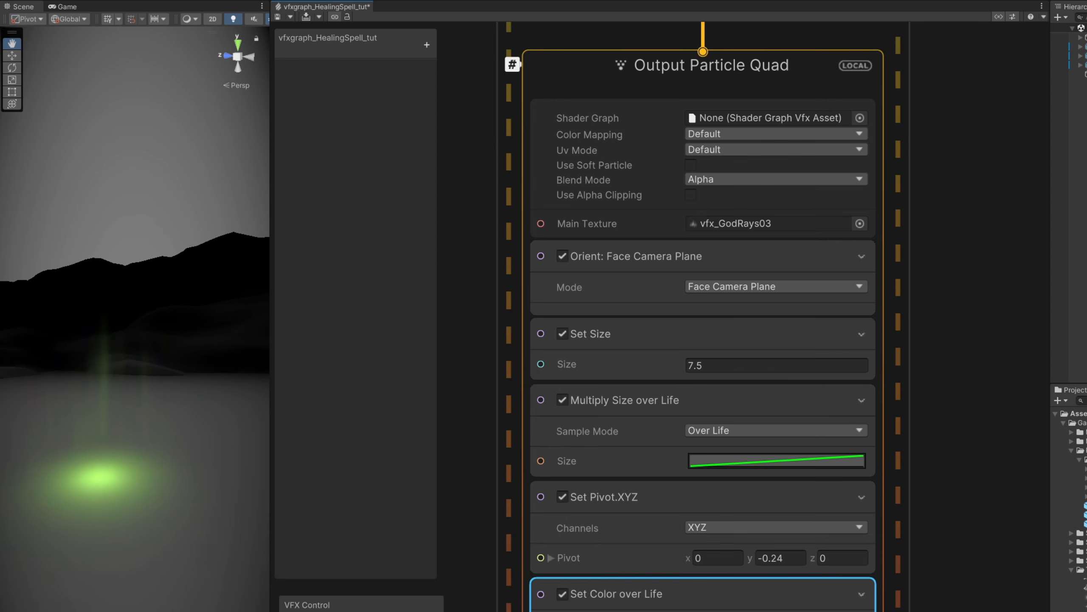
Step: Add a Set Alpha block below Set Color over Life and make it Random (Uniform)
key(space)
text(set alp)
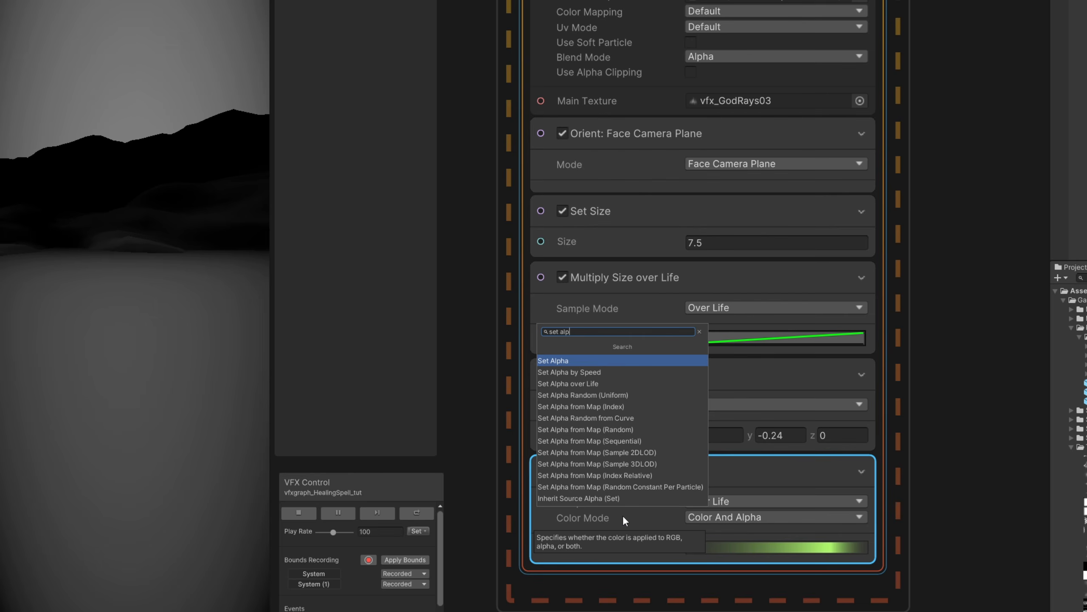
key(Return)
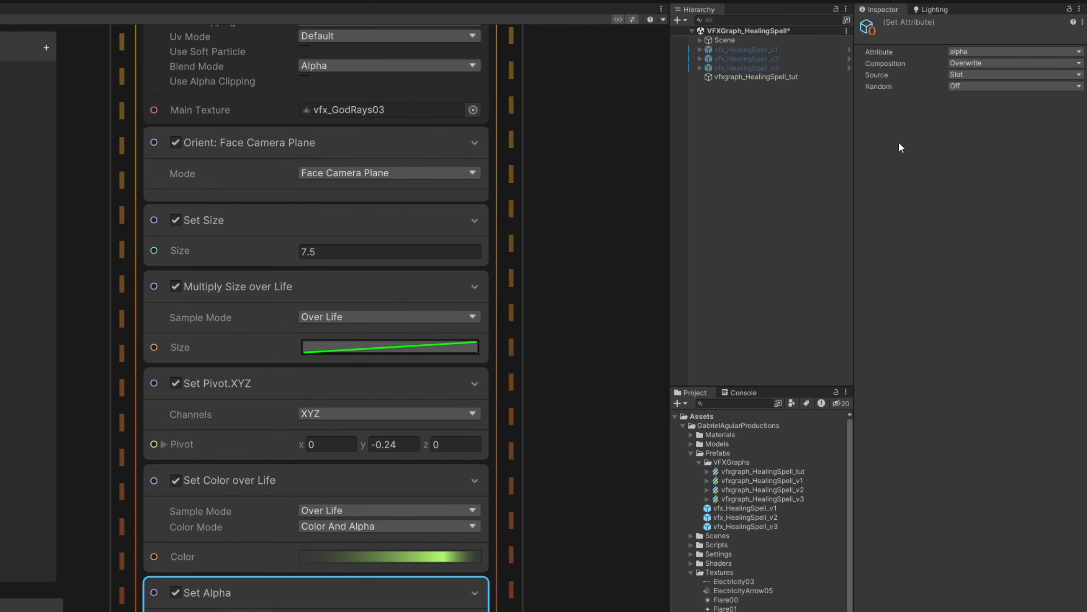
click(972, 86)
click(980, 124)
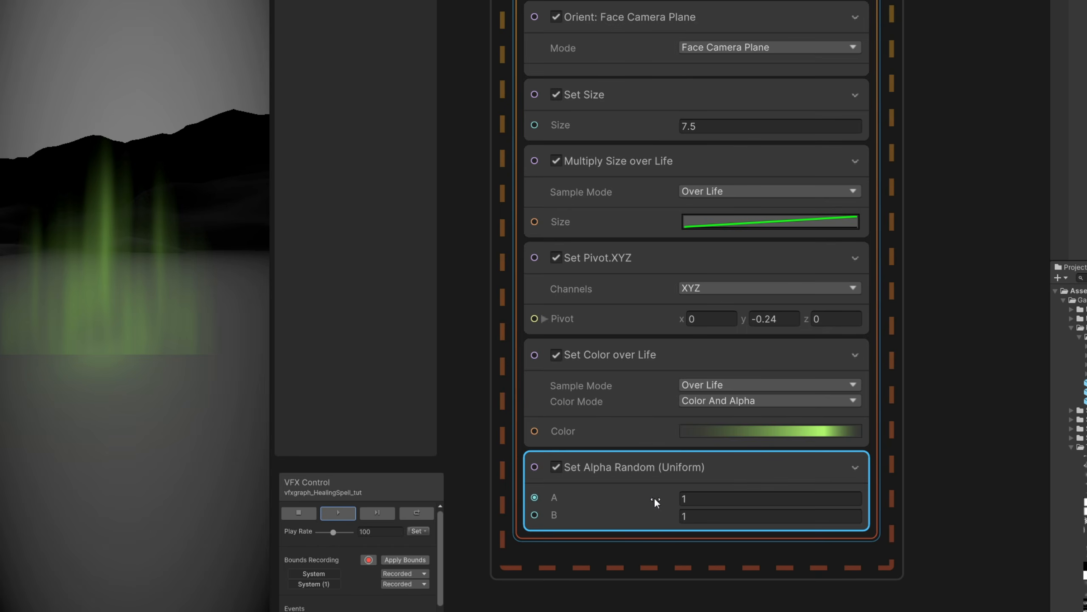
Step: Set the random alpha range to A 0.1 and B 0.2
click(687, 498)
text(0.1)
click(690, 515)
text(.2)
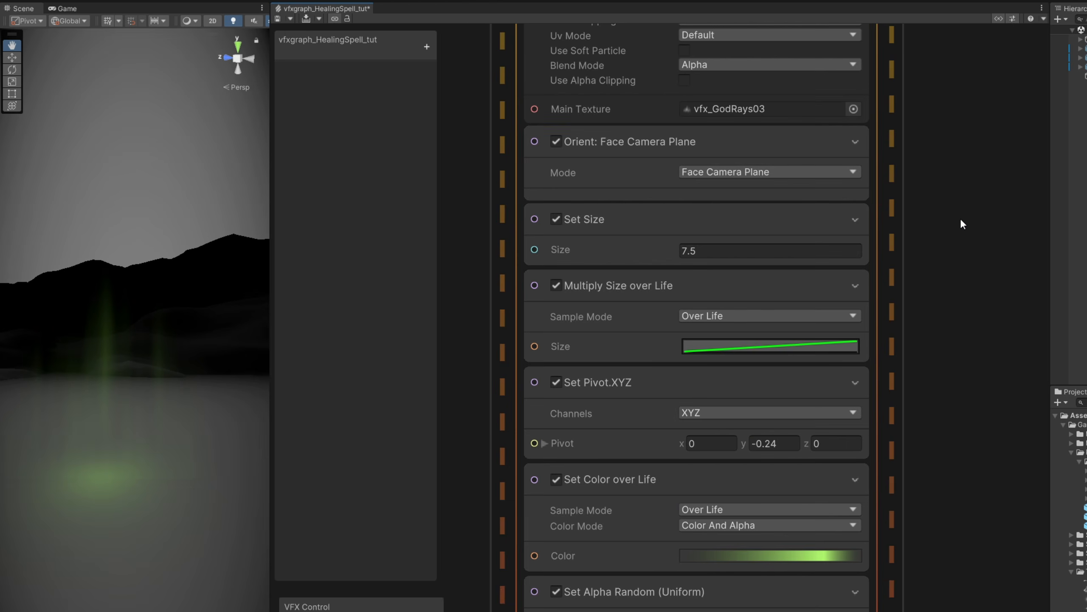
Step: Add an Add Velocity block to the GOD RAYS Update Particle context with a Y velocity of 0.01
middle_drag(960, 93, 996, 564)
click(690, 312)
key(space)
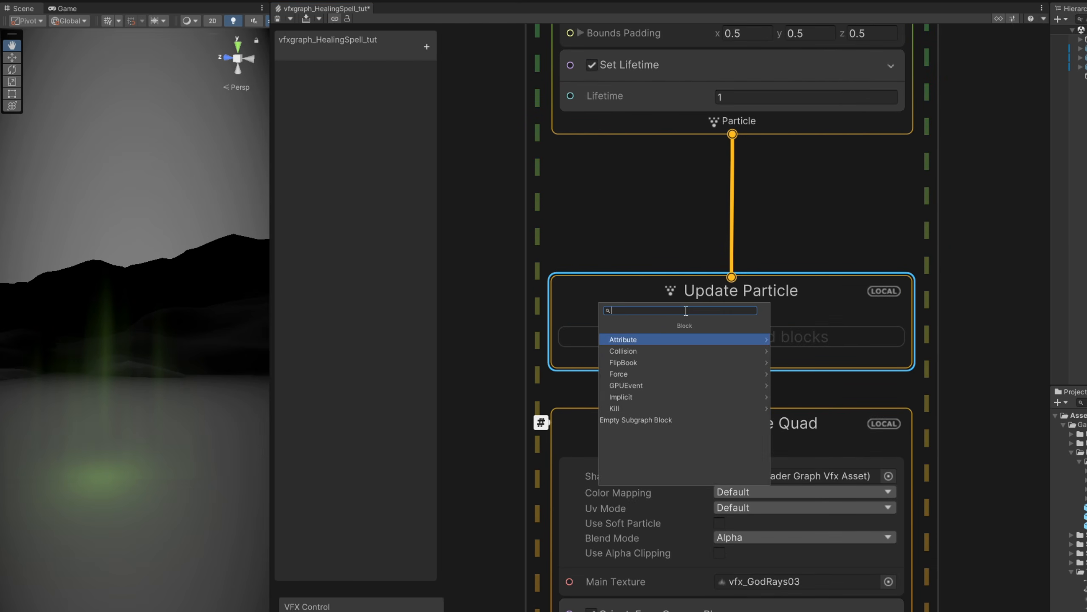
text(add ve)
key(Return)
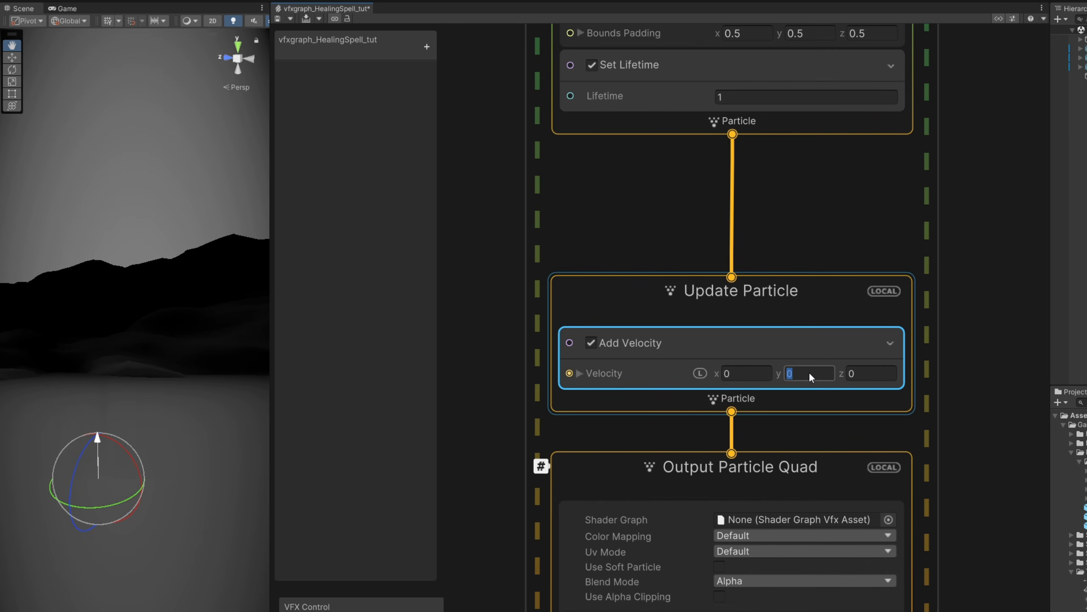
key(Return)
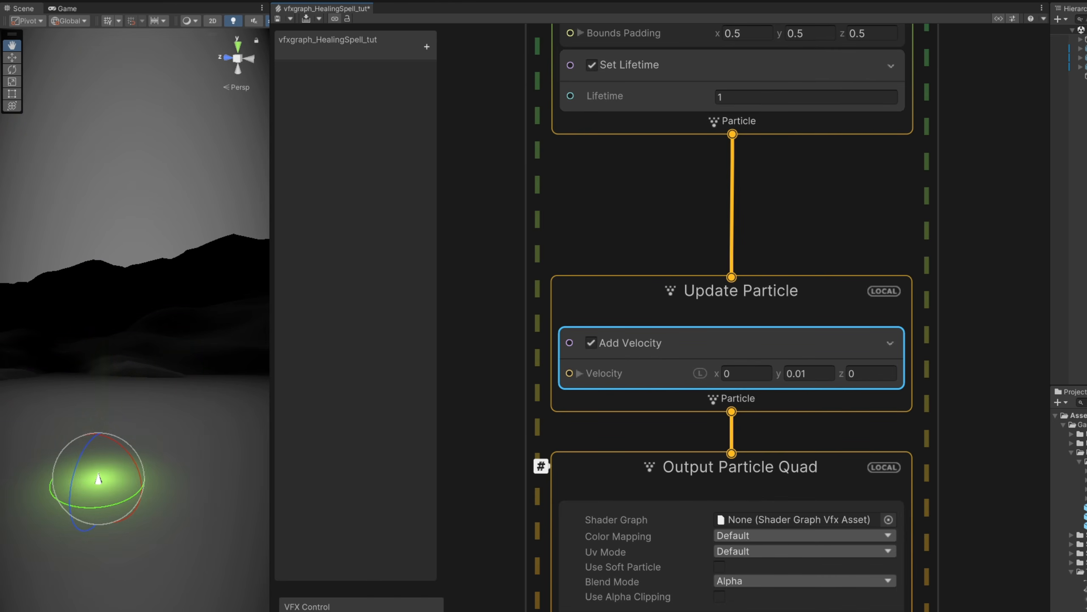
Step: Add a Set Scale block below Multiply Size over Life in the GOD RAYS output, with scale X 1.2 and Y 1.8
scroll(573, 287, down, 8)
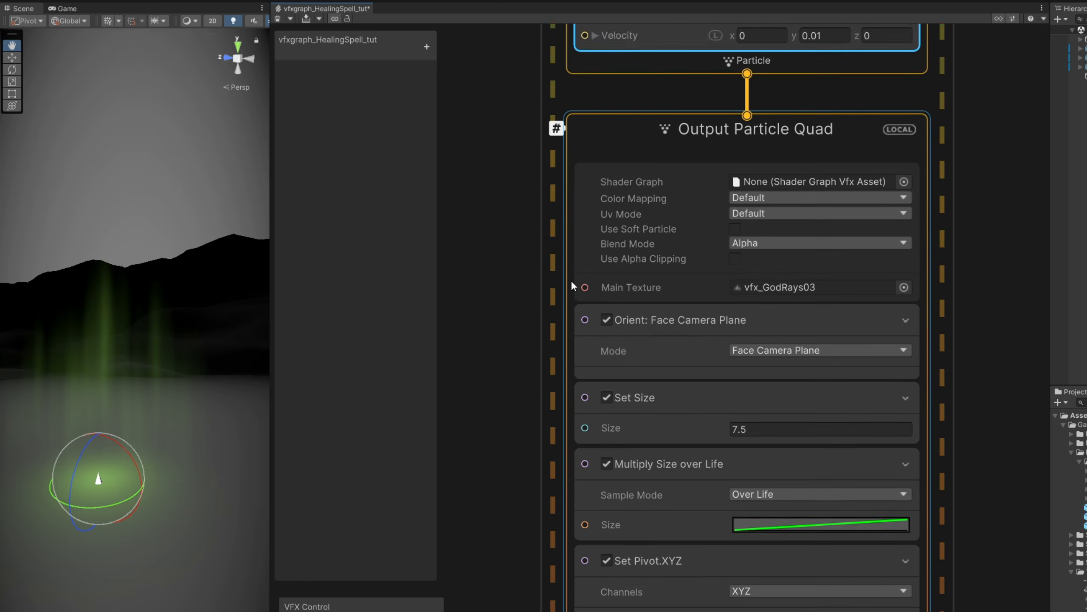
click(667, 473)
key(space)
text(set scale)
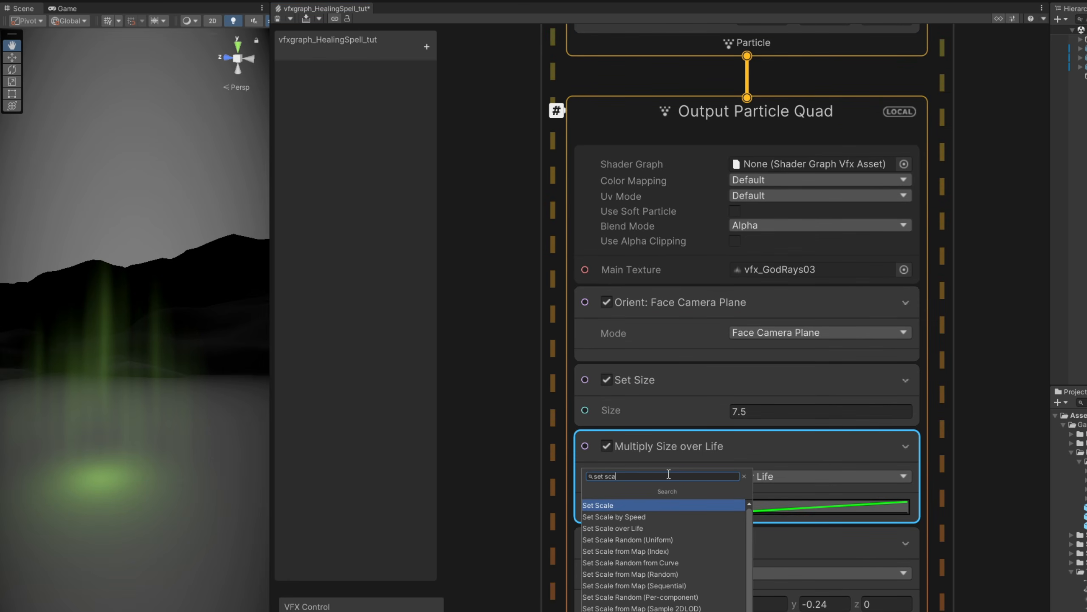
key(Return)
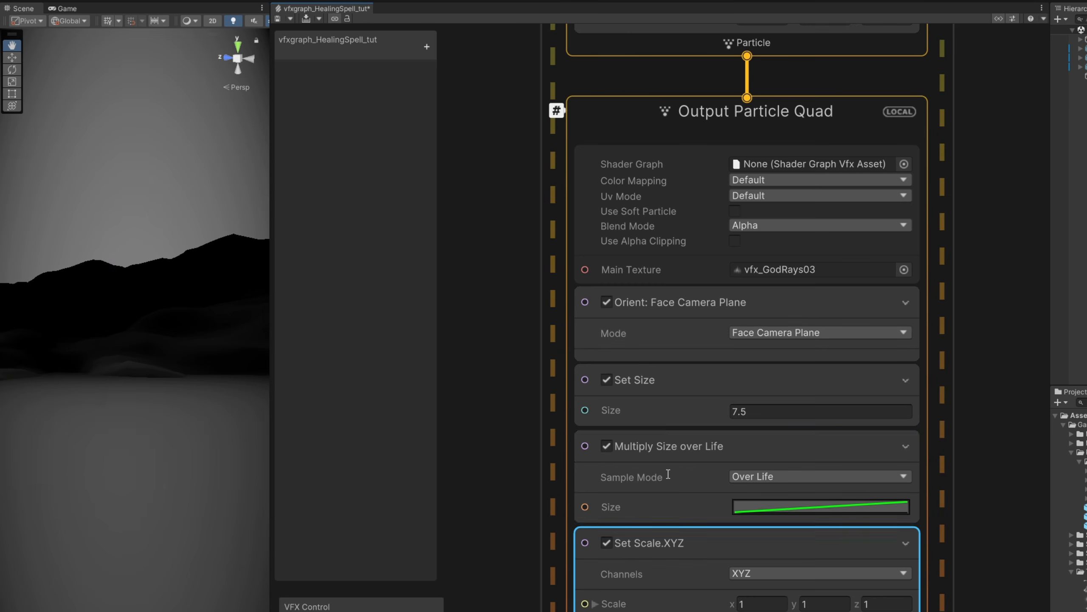
text(1.2)
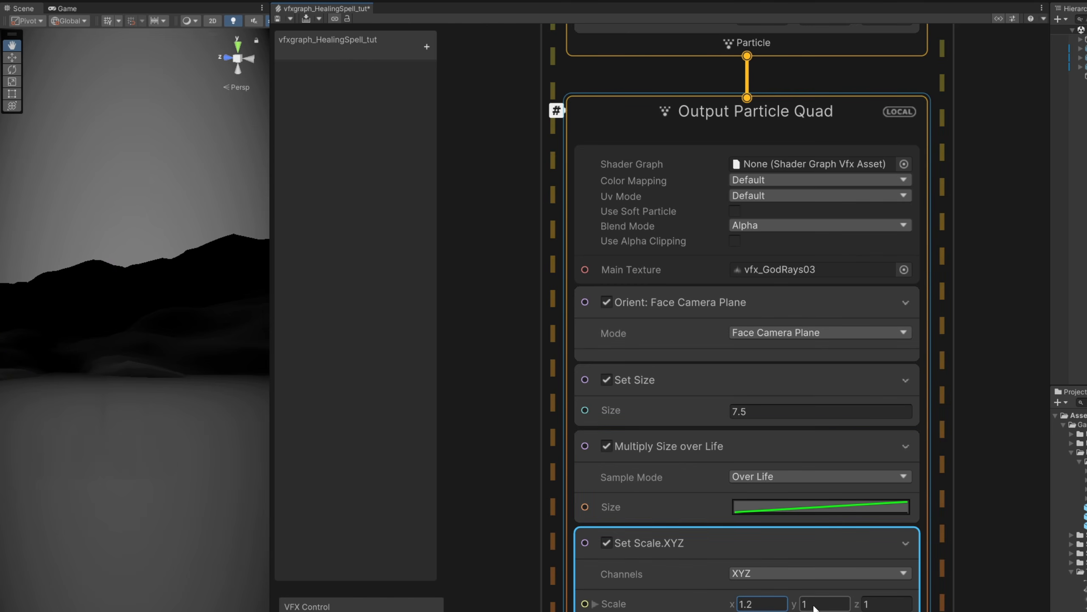
click(815, 606)
text(1.8)
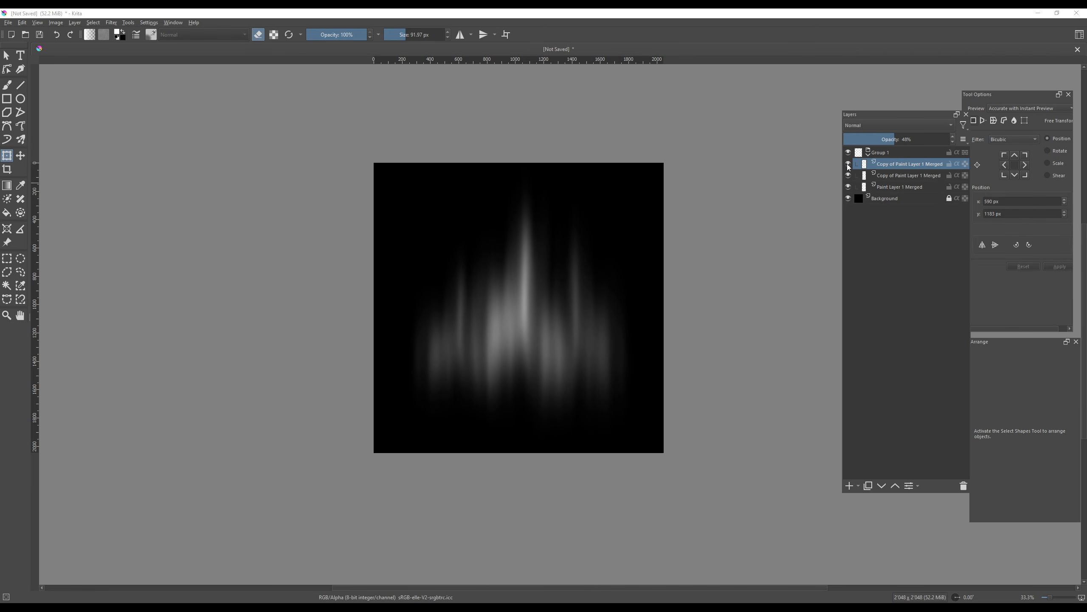
Step: Switch to Krita and hide the two copied paint layers and the Background layer, keeping only the original merged ray layer
click(849, 166)
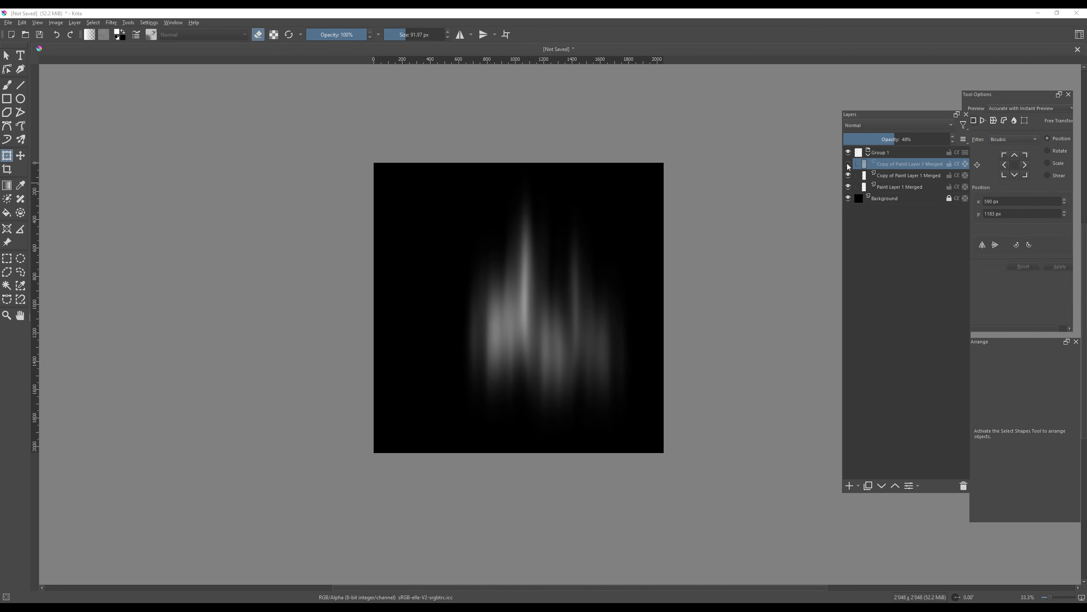
click(849, 176)
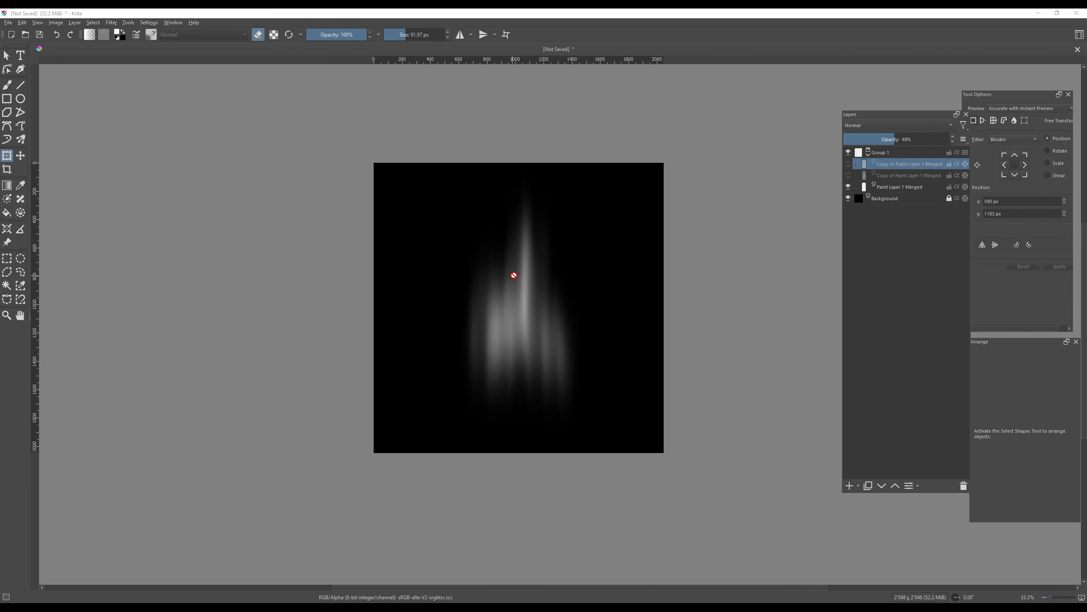
click(848, 198)
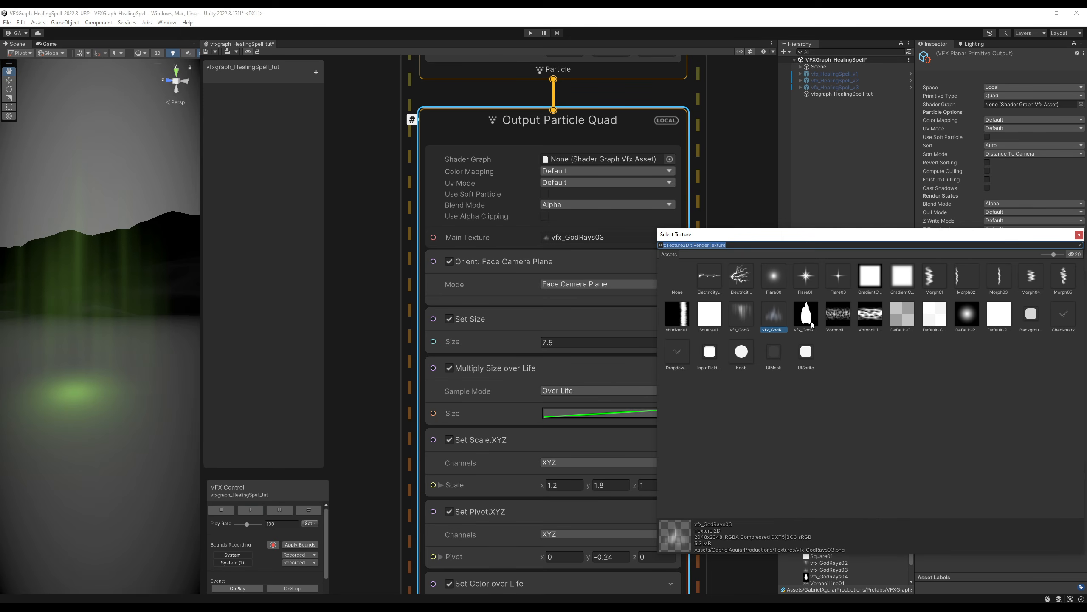
Step: Set the GOD RAYS output's Main Texture to vfx_GodRays04 and its scale to X 1.3 and Y 1.6 in Unity
click(807, 317)
double_click(807, 321)
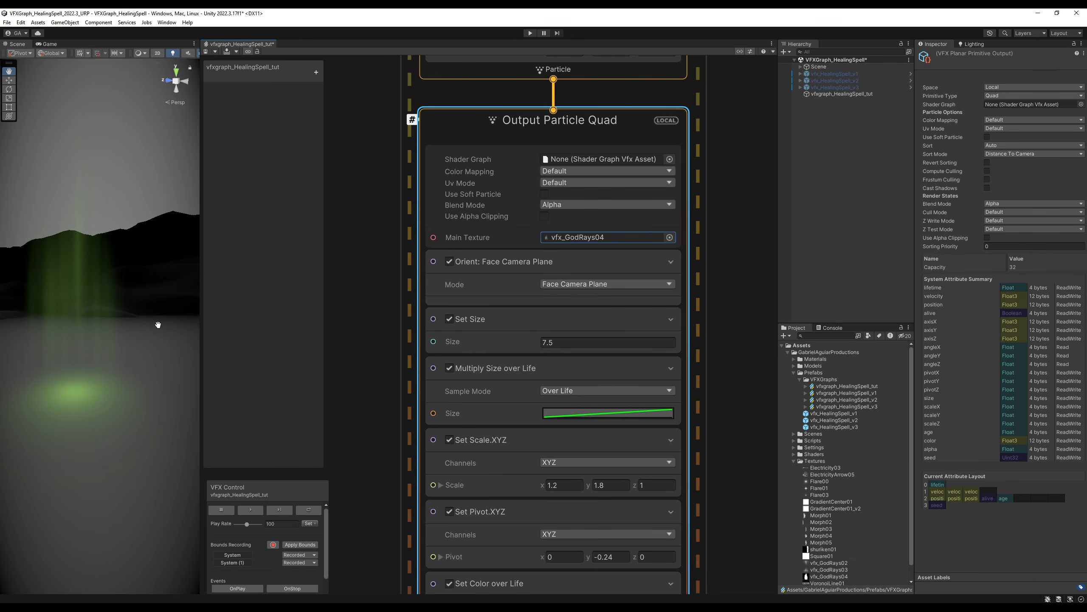
click(613, 486)
text(1.6)
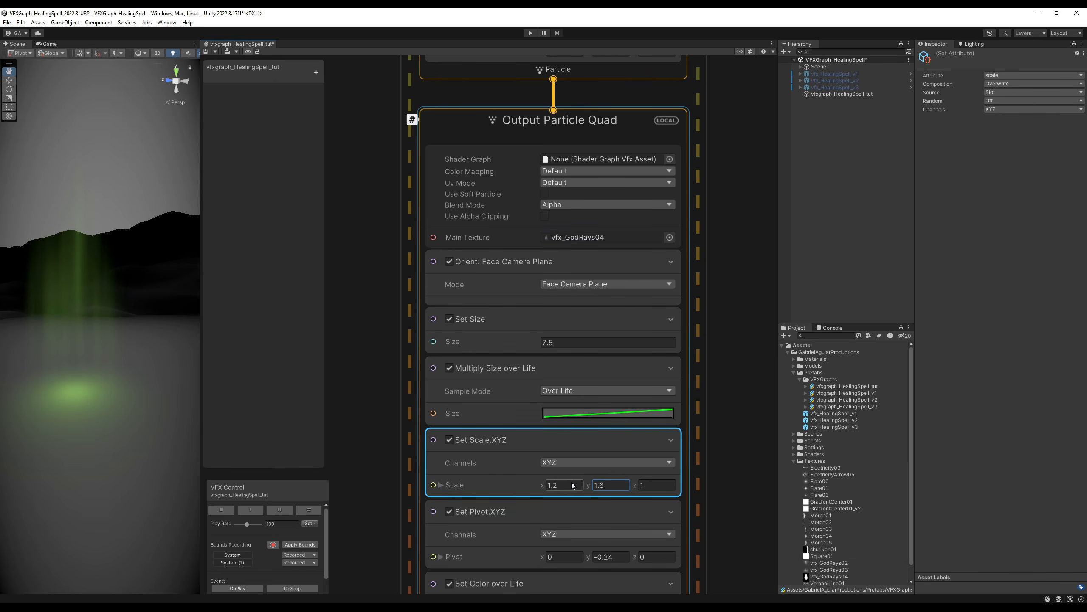
text(1.3)
key(Return)
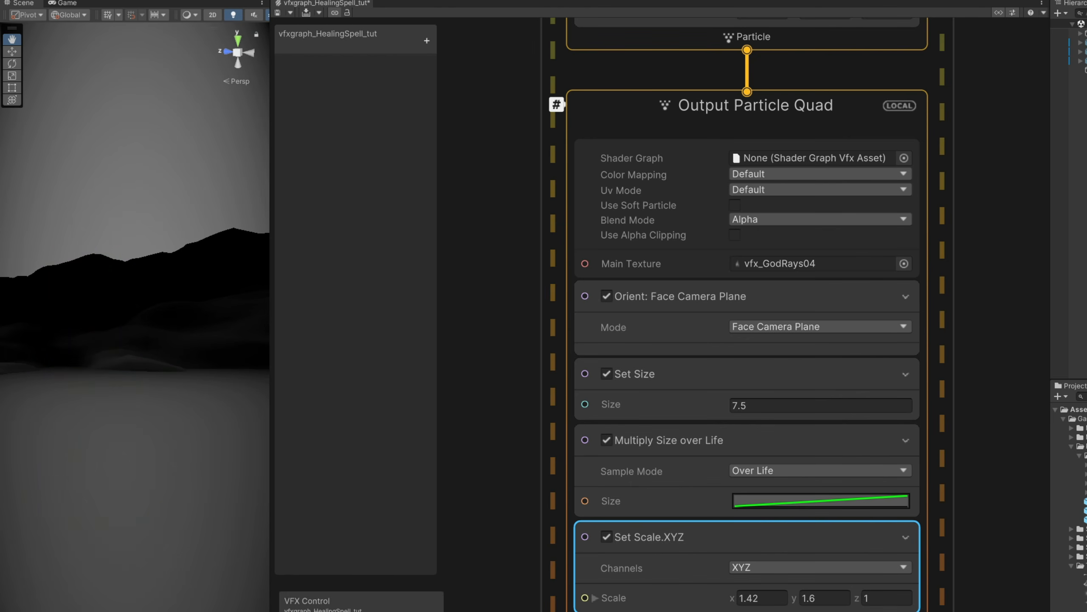
click(762, 598)
text(1.3)
key(Return)
Step: Set the GOD RAYS particle lifetime to 0.9
scroll(952, 195, up, 10)
click(752, 322)
text(0.9)
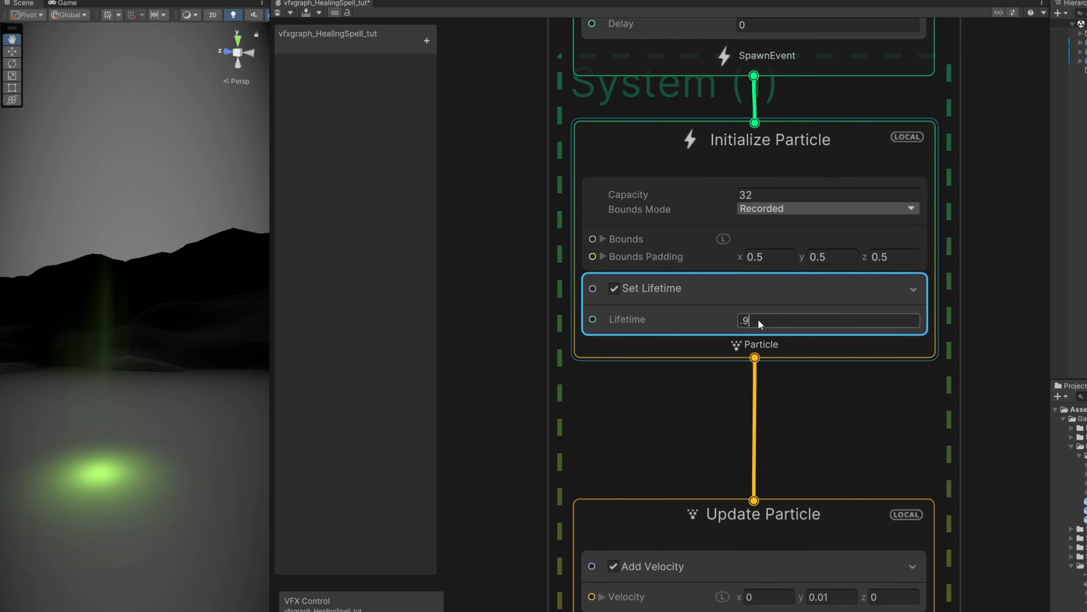
key(Return)
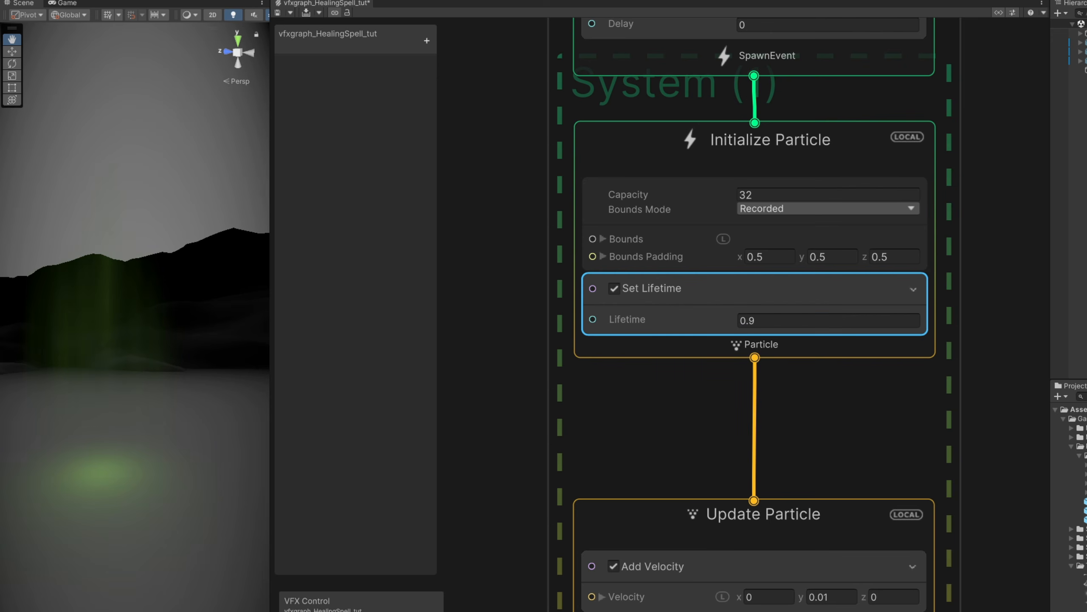
Step: Copy the whole GROUND FLARE group and paste it into the empty area beyond GOD RAYS
scroll(850, 381, down, 6)
middle_drag(904, 351, 839, 473)
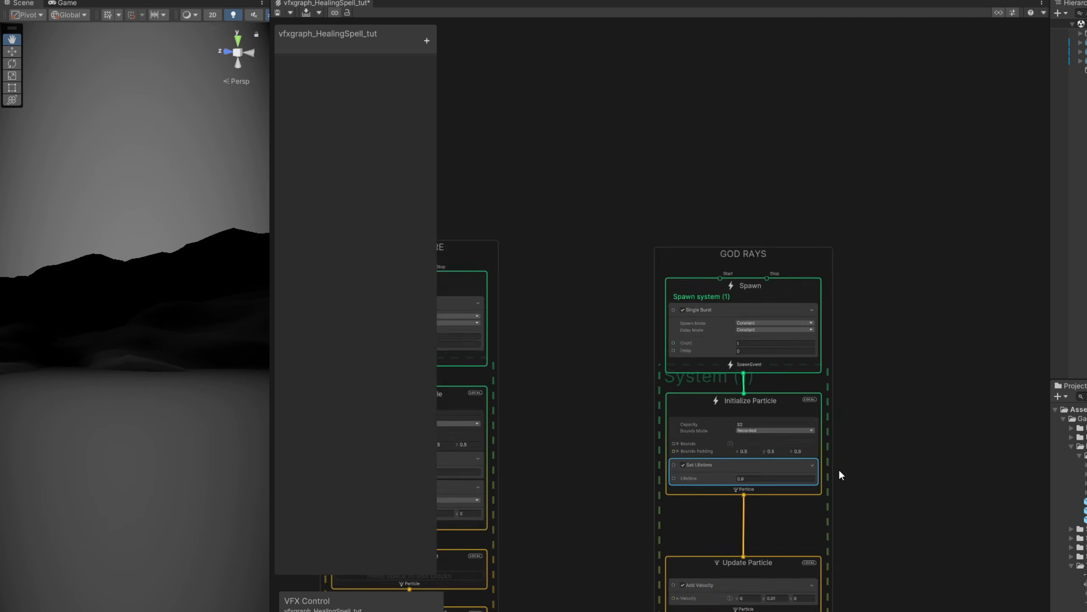
scroll(840, 471, down, 2)
click(912, 388)
middle_drag(916, 387, 816, 229)
middle_drag(542, 216, 657, 195)
drag(632, 65, 468, 596)
key(ctrl+c)
middle_drag(969, 316, 625, 382)
key(ctrl+v)
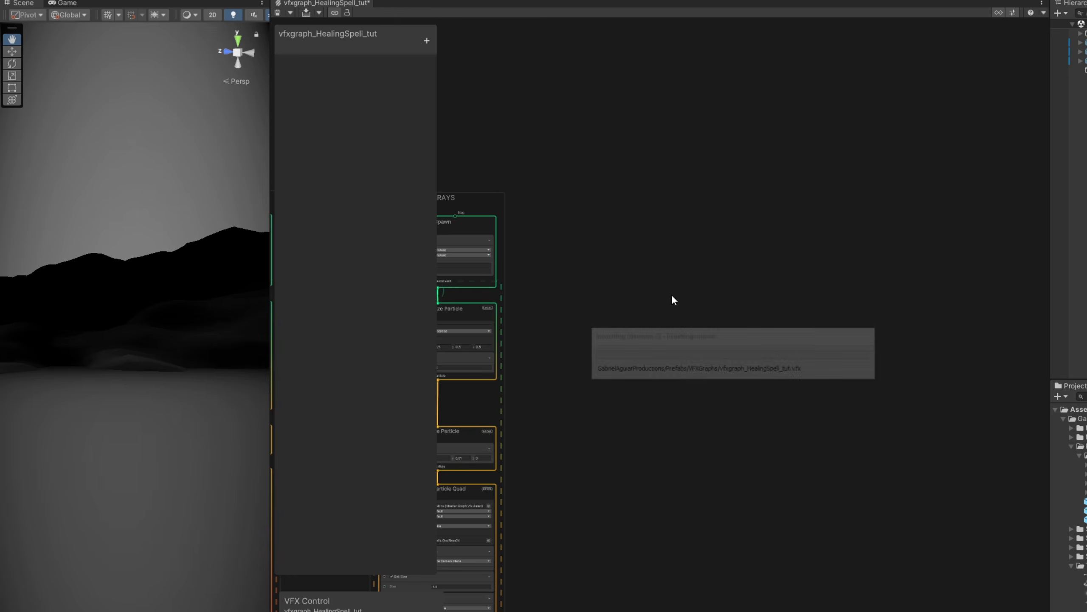
Step: Position the pasted group beside GOD RAYS and title it FLARE UPWARDS
scroll(720, 322, up, 2)
drag(746, 346, 629, 189)
double_click(630, 187)
text(FLARE UPWARDS)
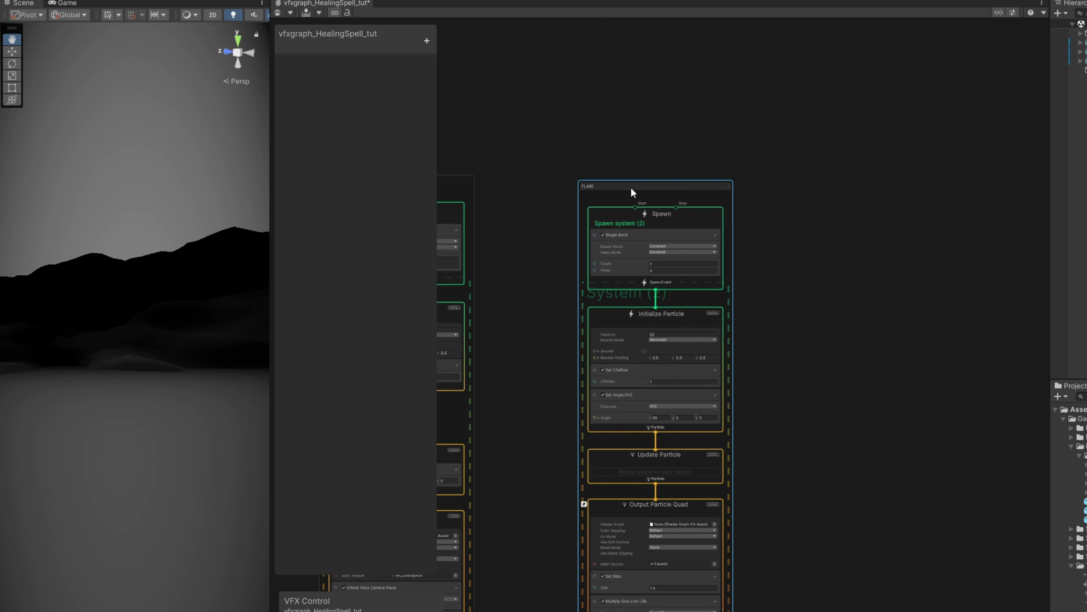
click(809, 276)
Step: Add an Orient: Face Camera Plane block above Set Size in the FLARE UPWARDS output
middle_drag(685, 498, 795, 313)
scroll(787, 315, up, 5)
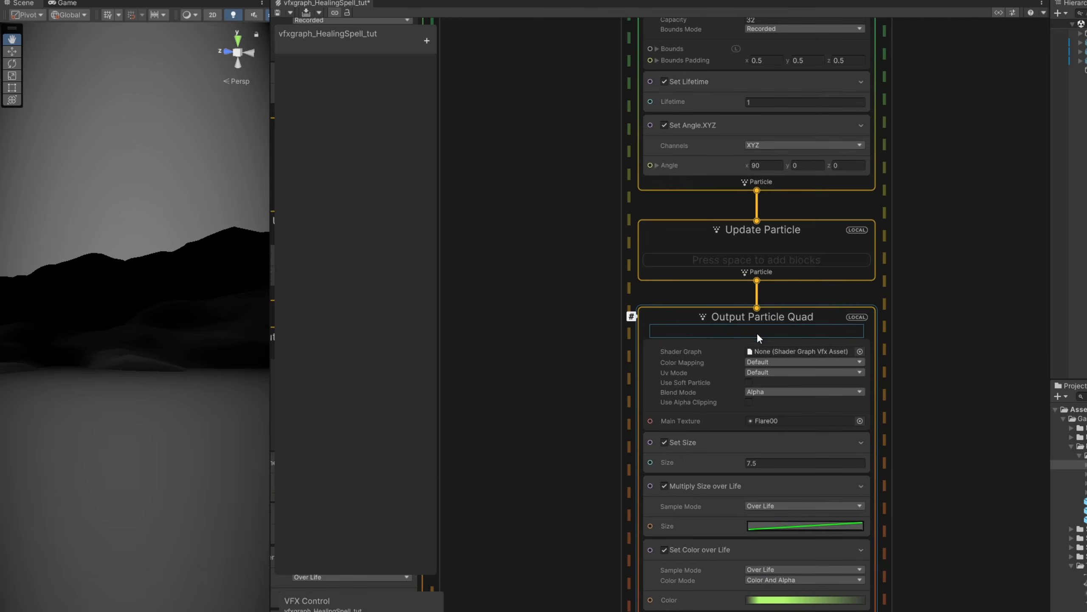
click(687, 470)
key(space)
text(ori)
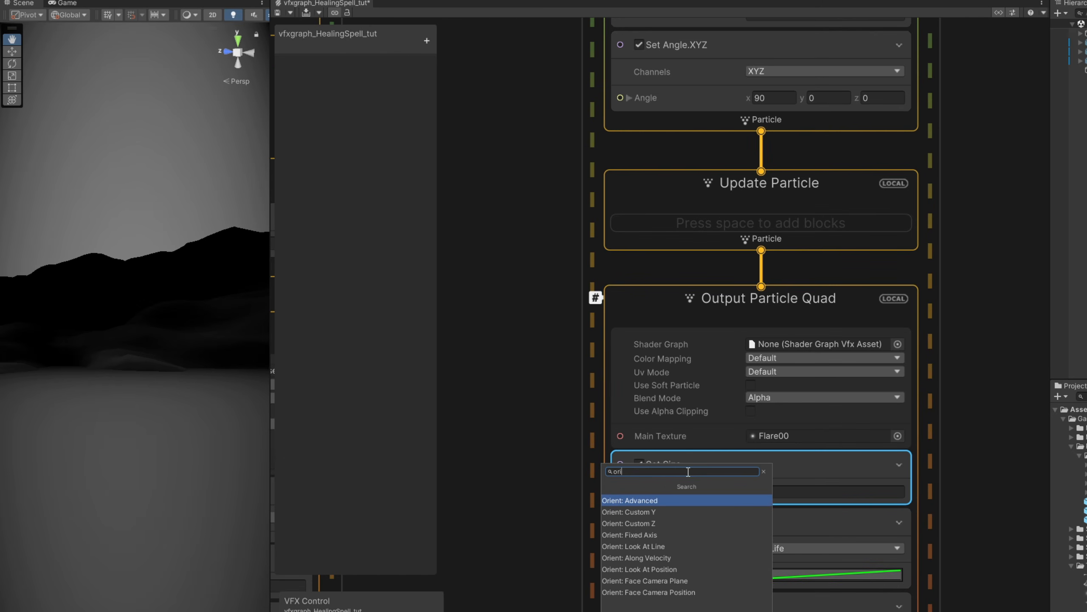
key(Down)
key(Down)
key(Down)
key(Down)
key(Down)
key(Down)
key(Down)
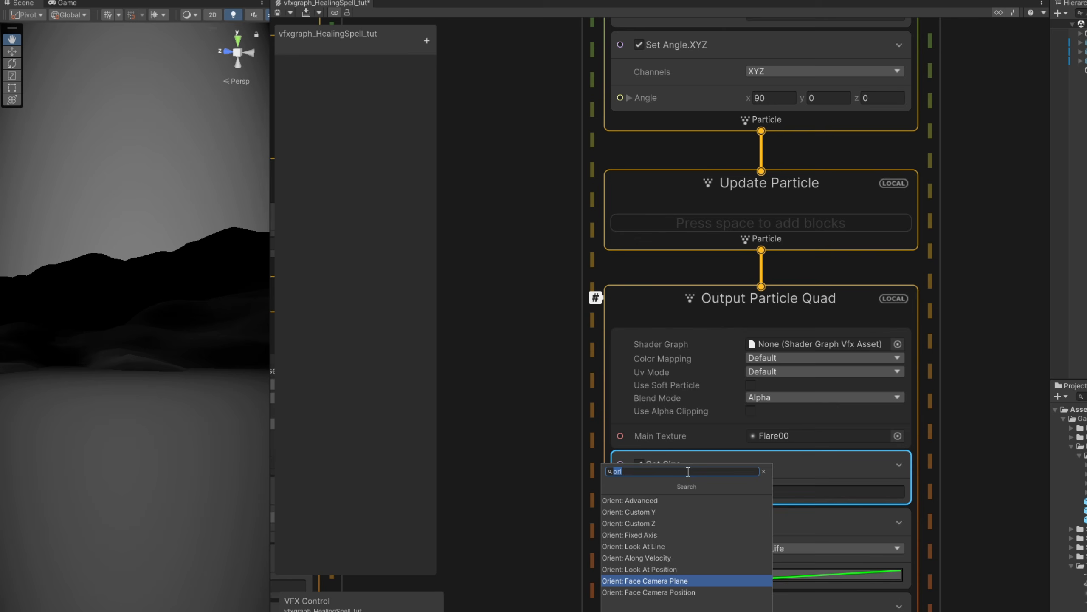
key(Return)
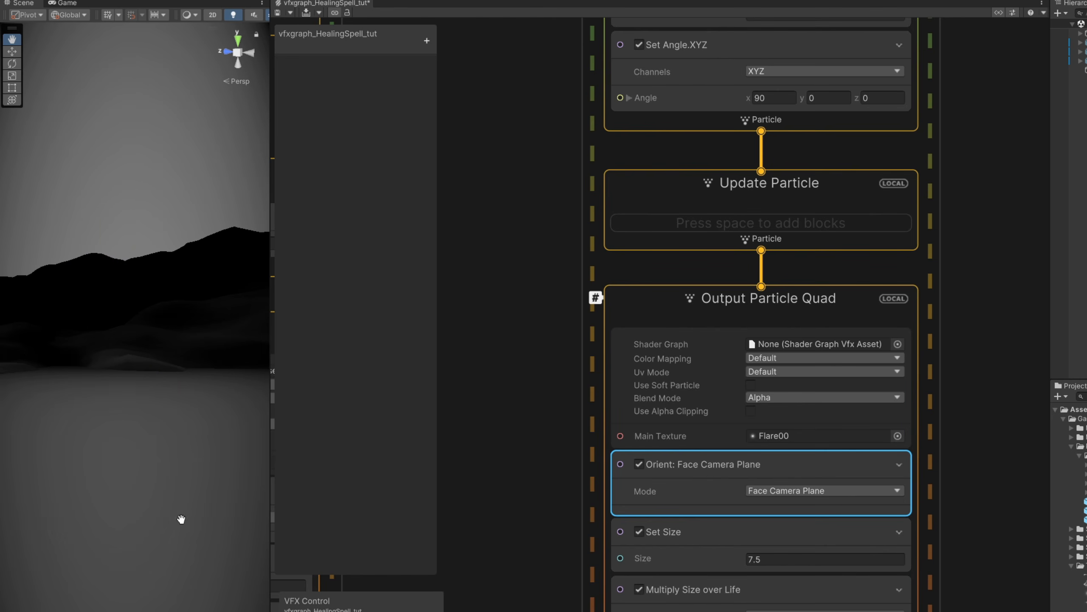
Step: Switch the FLARE UPWARDS Set Angle block to Uniform random, with A at 0, 0, 360 and B at 0, 0, -360
middle_drag(522, 343, 501, 556)
click(664, 309)
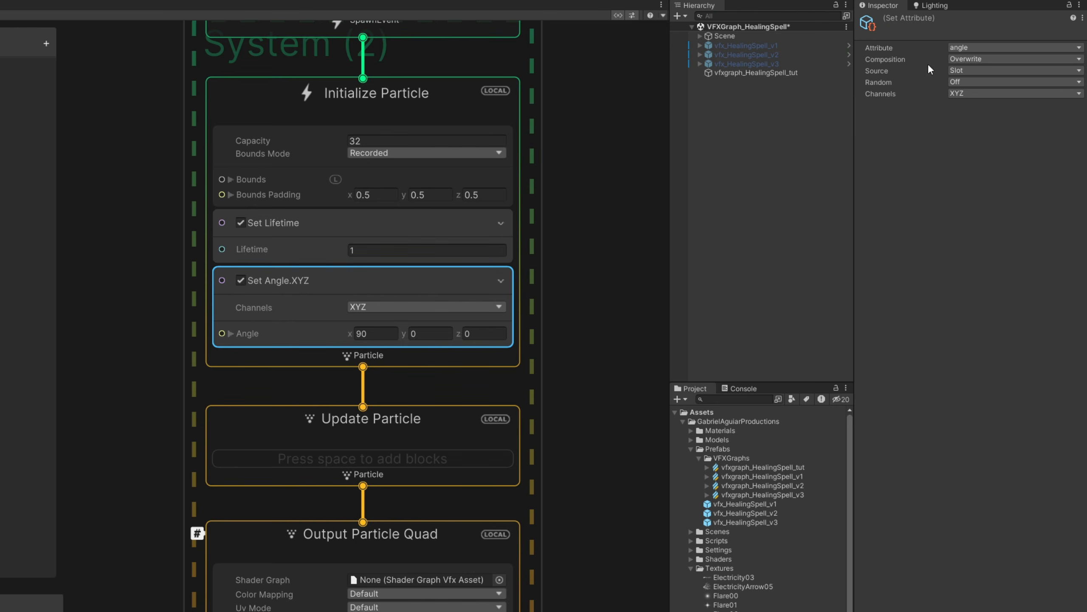
click(965, 81)
click(977, 122)
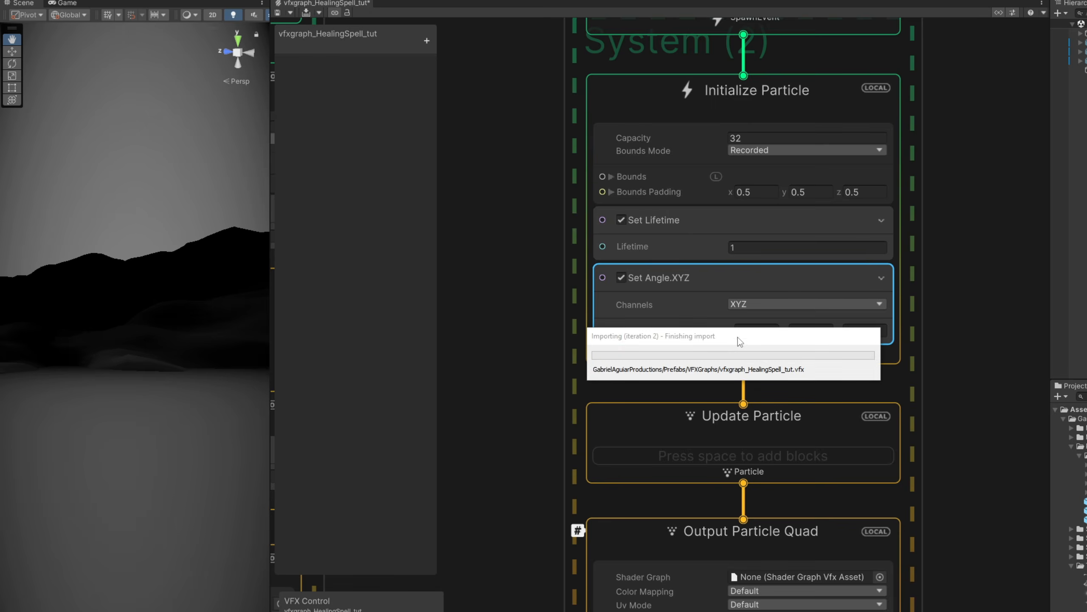
click(762, 332)
text(0)
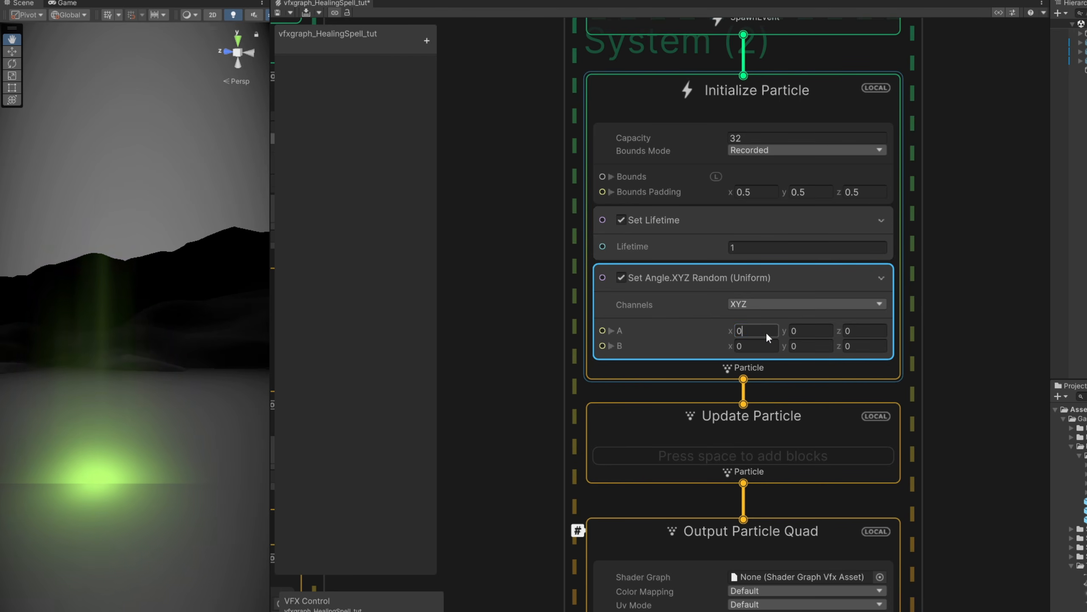
click(861, 328)
text(360)
click(854, 345)
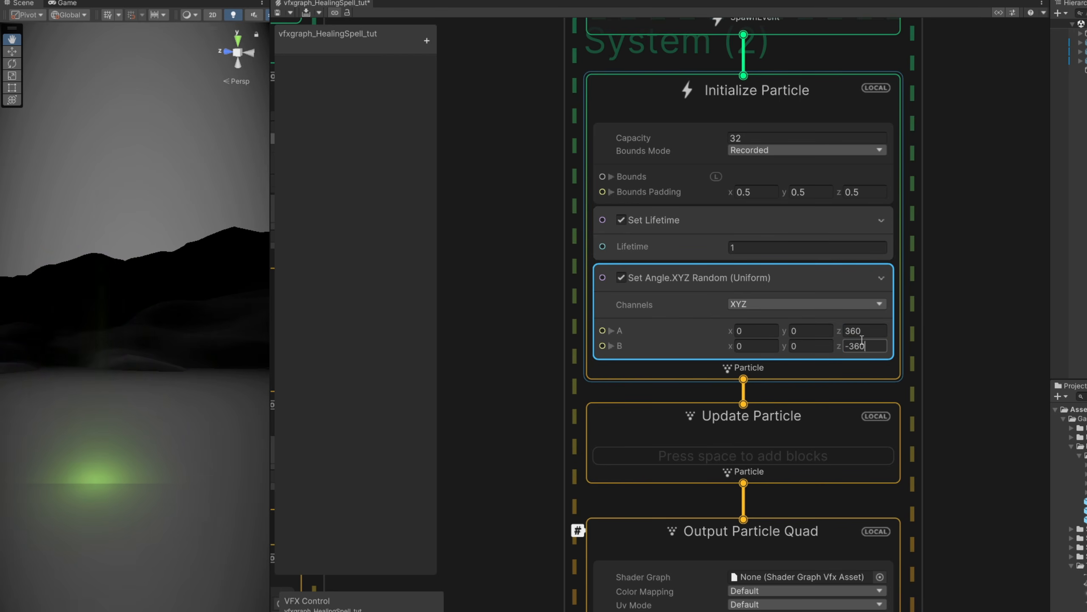
text(-360)
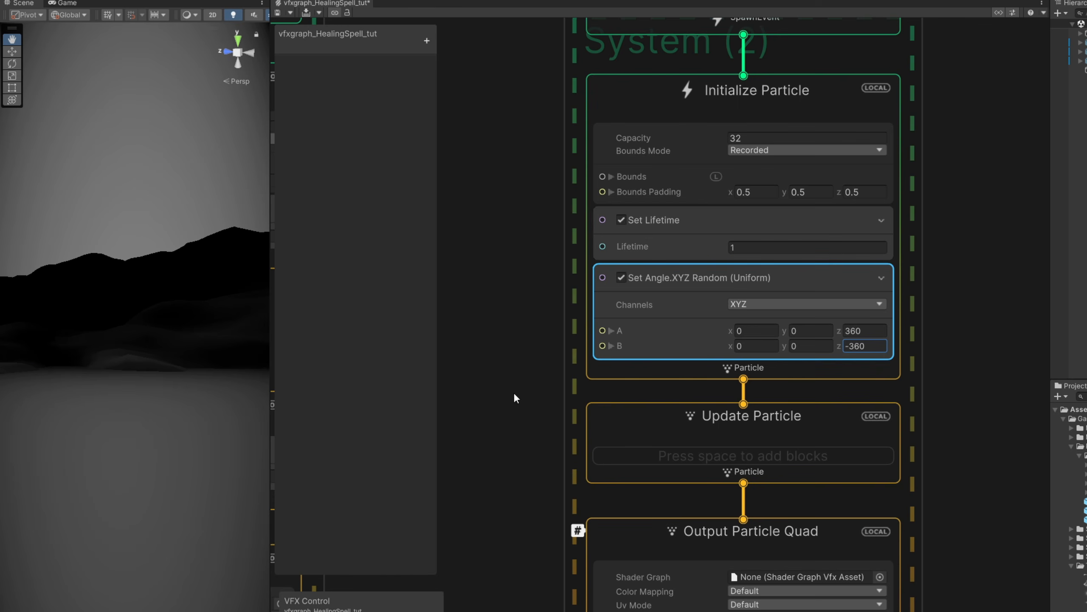
Step: Set the FLARE UPWARDS particle lifetime to 0.8
click(771, 246)
text(.8)
key(Return)
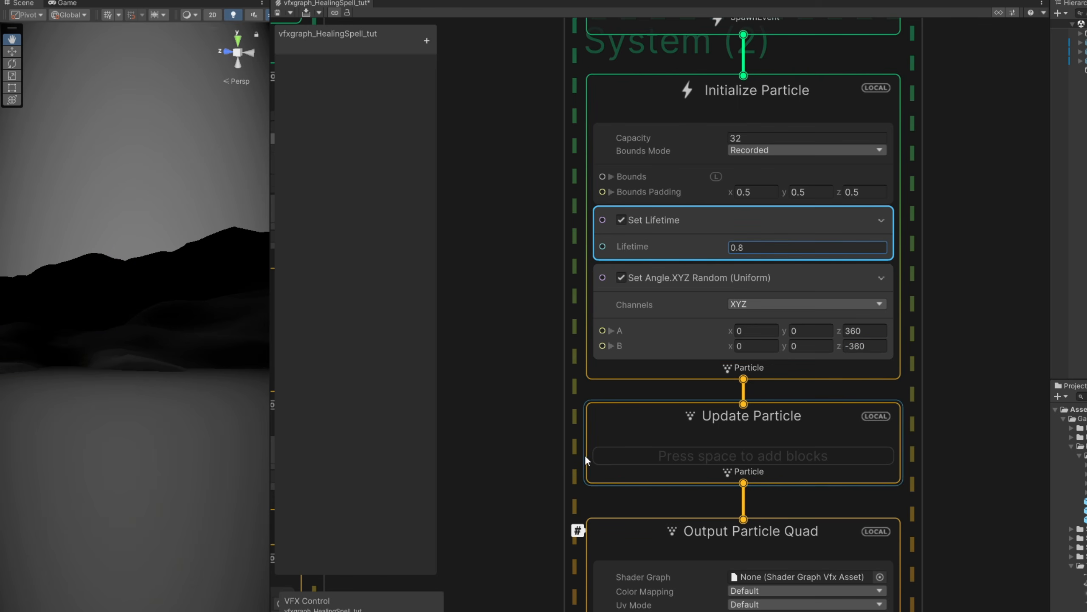
Step: Add an Add Velocity block to the FLARE UPWARDS Update Particle context with Y set to 0.06
middle_drag(539, 474, 549, 401)
click(633, 373)
key(space)
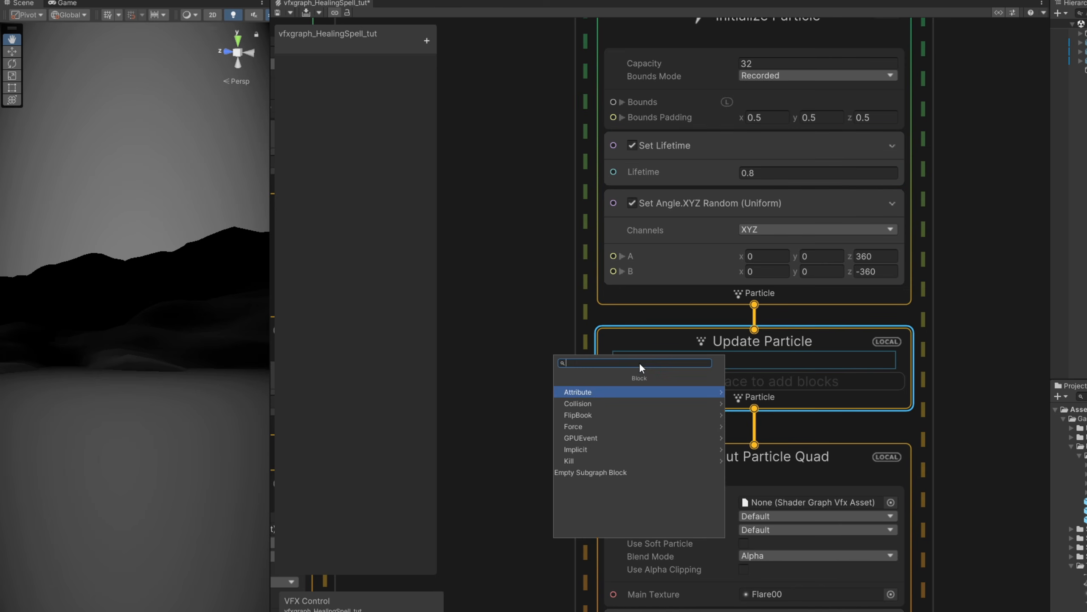
text(add ve)
key(Return)
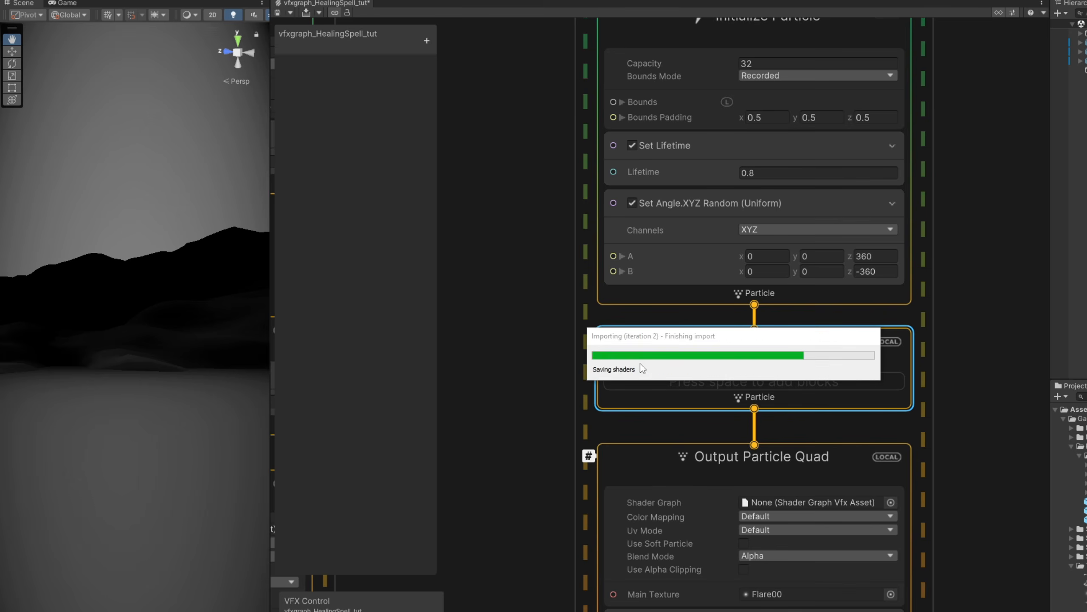
click(815, 423)
text(.06)
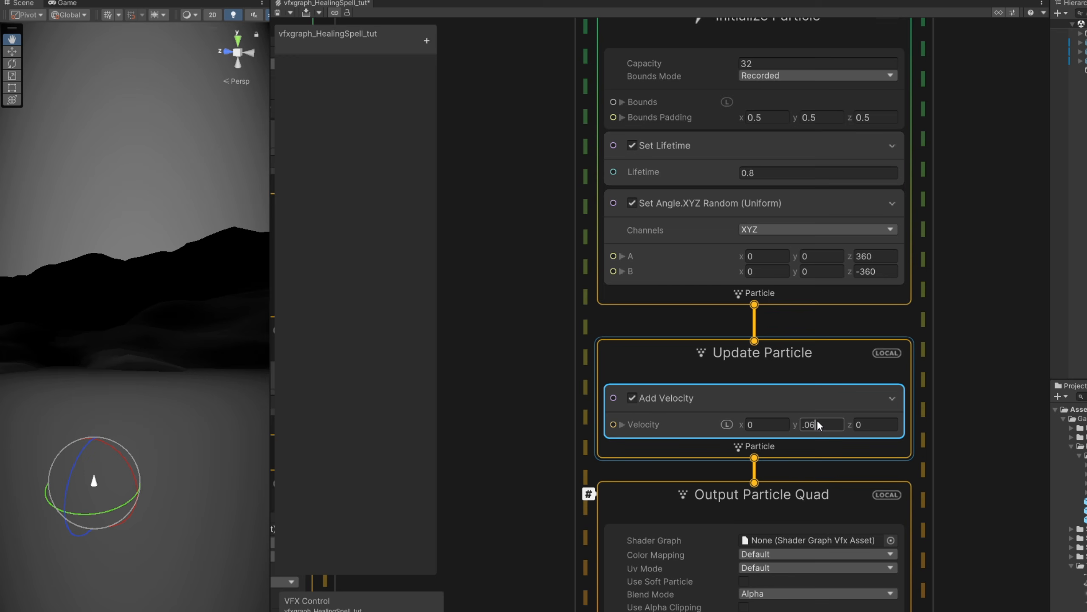
key(Return)
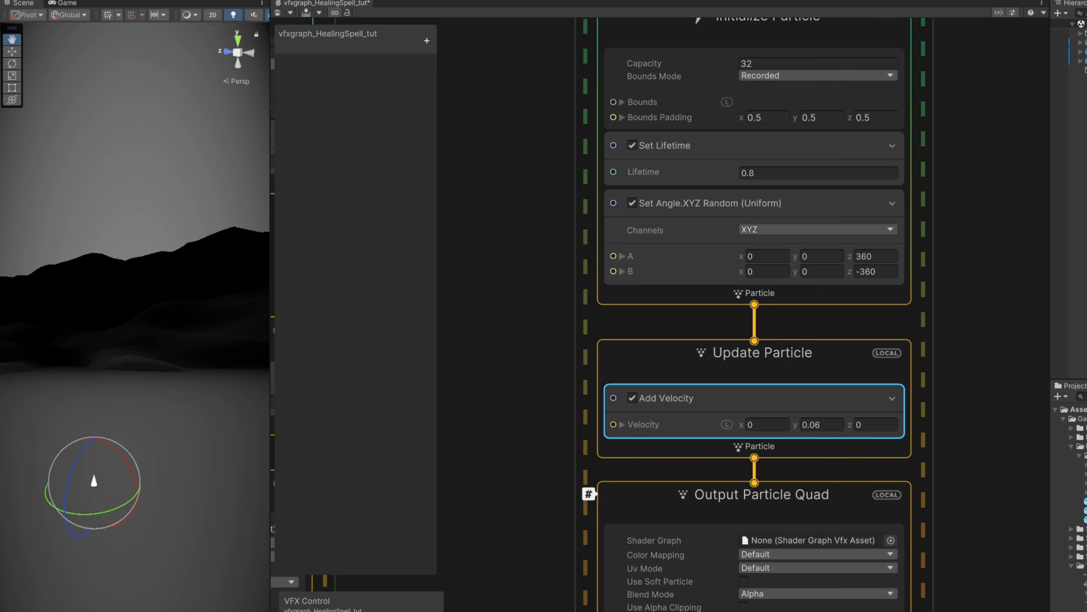
Step: Set the FLARE UPWARDS output size to 3.5 and its size-over-life curve to the preset that eases down from 1 to 0
scroll(946, 556, down, 10)
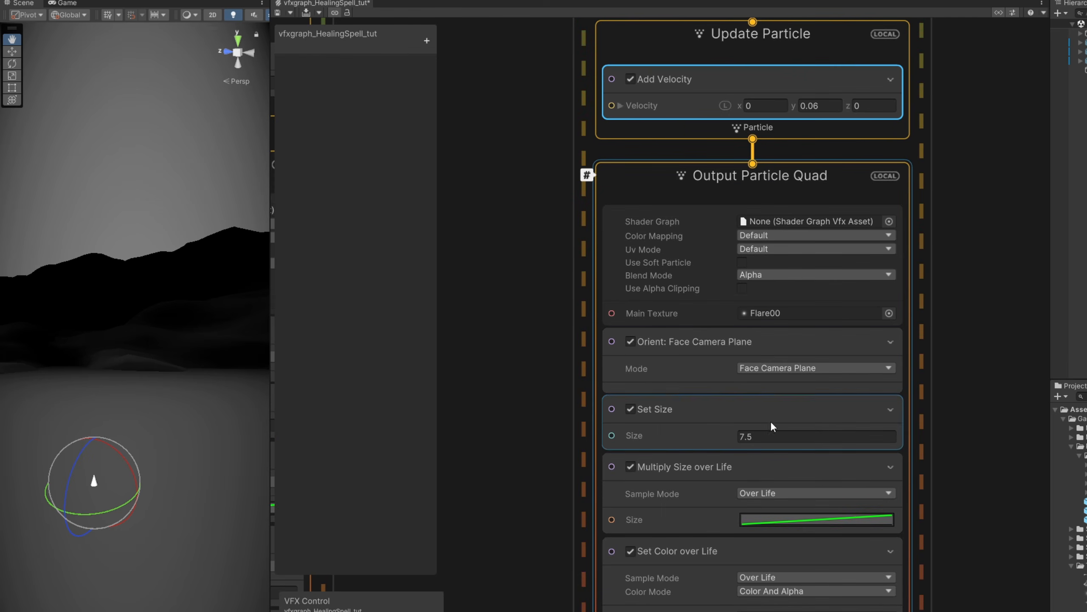
click(754, 436)
text(3.5)
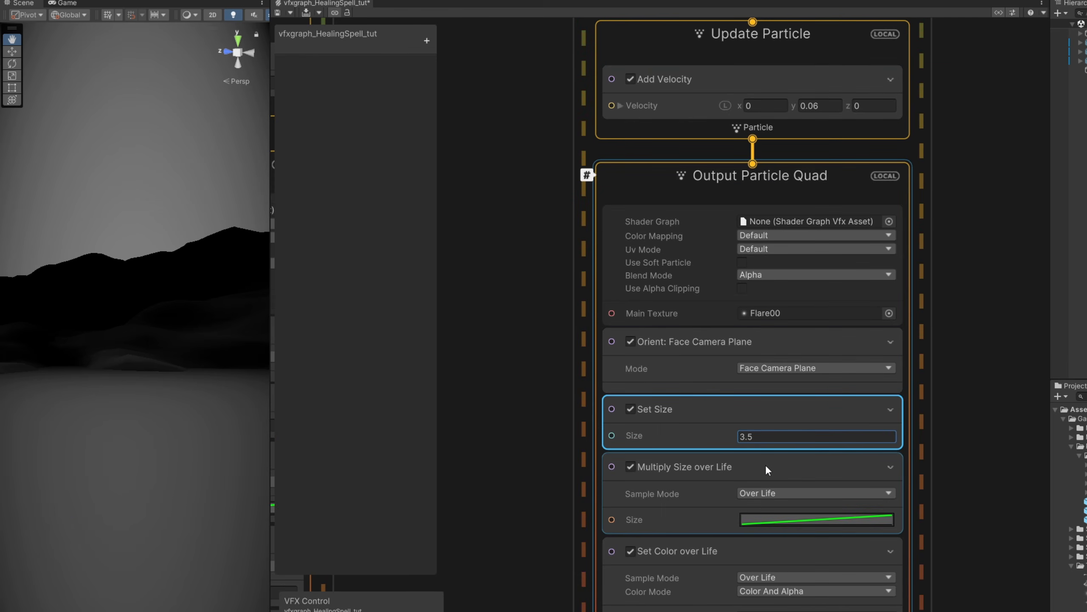
click(770, 520)
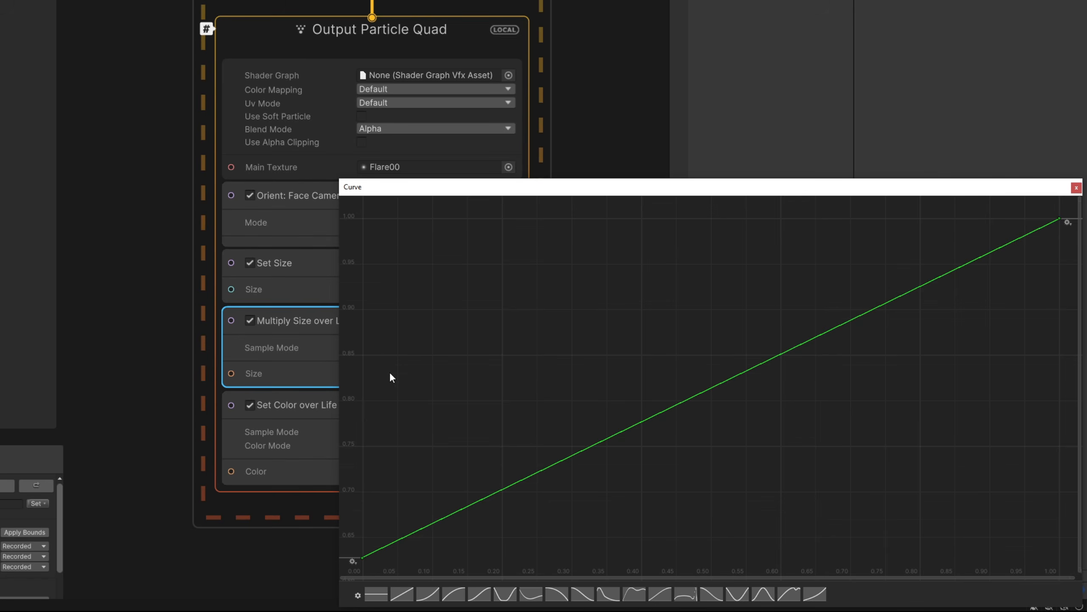
click(560, 594)
key(f)
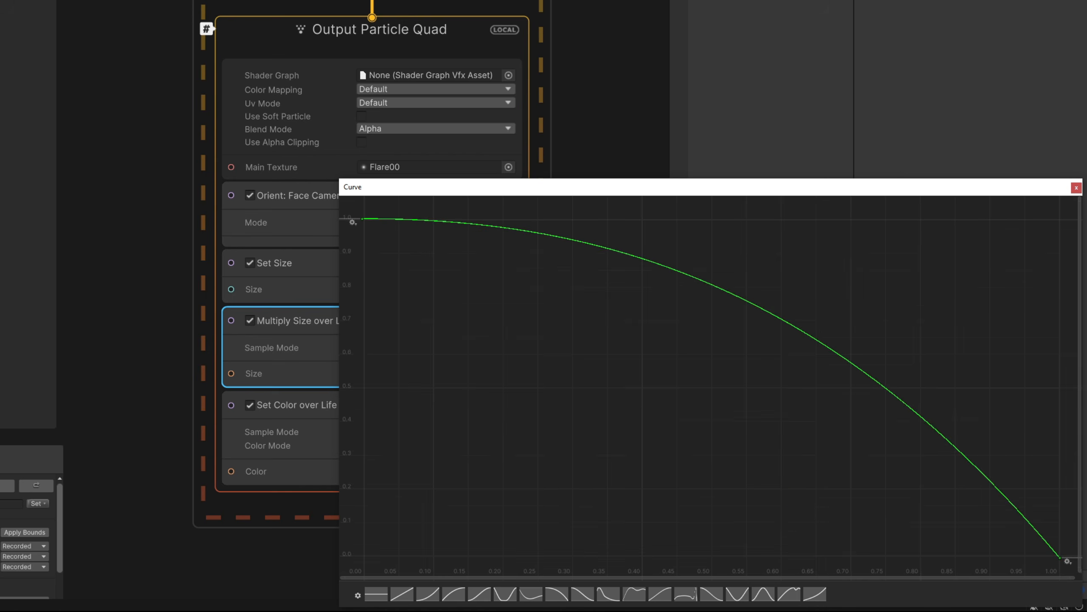
click(1076, 187)
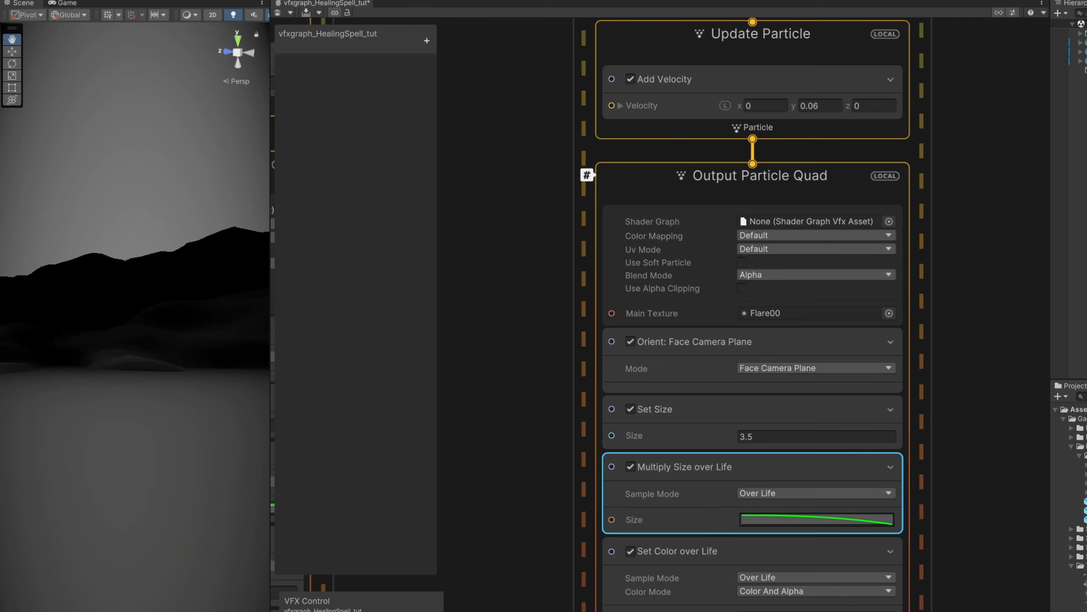
Step: Set the FLARE UPWARDS output's Main Texture to Flare03
click(889, 313)
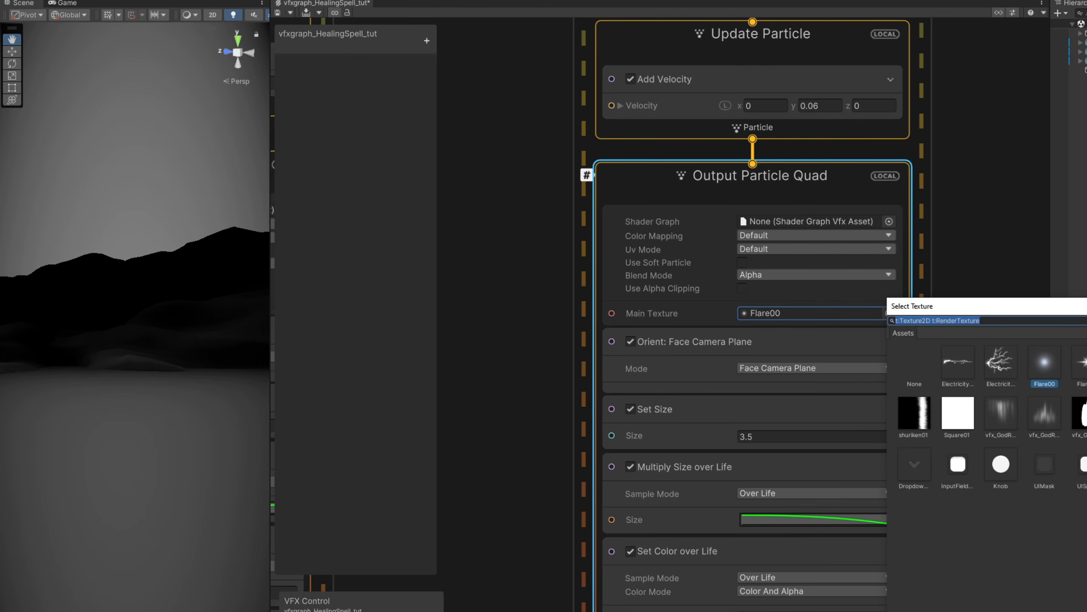
double_click(1084, 362)
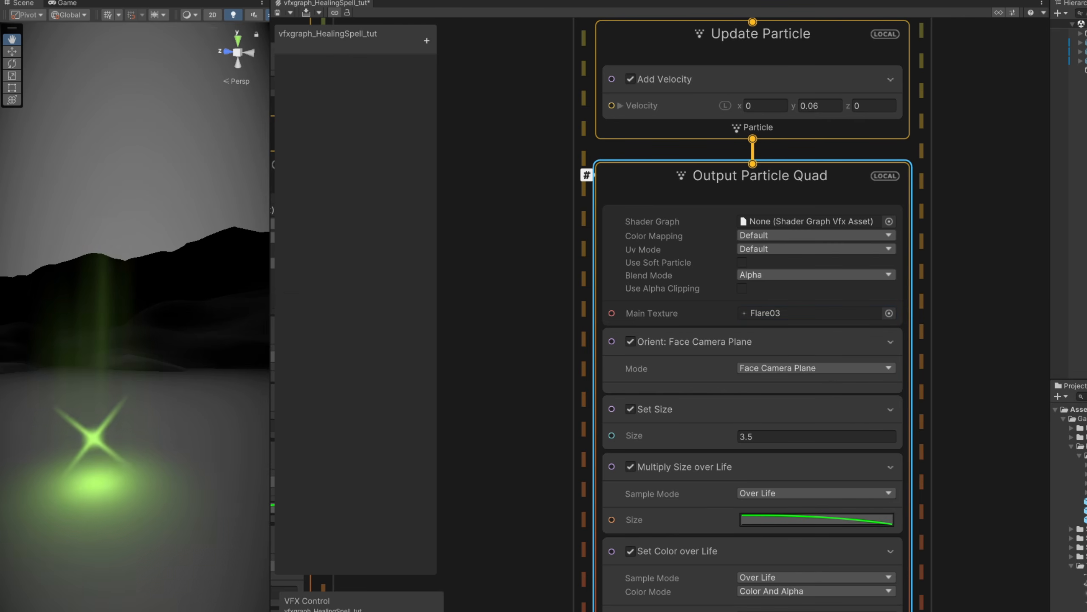
right_drag(207, 481, 197, 479)
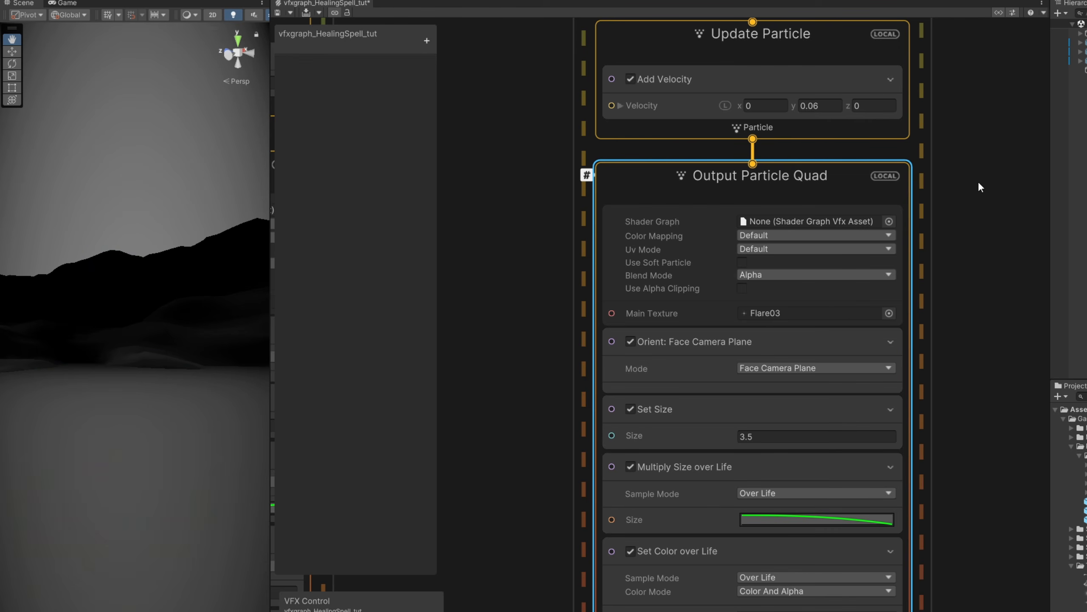
Step: Add an Add Angle block below Add Velocity in the FLARE UPWARDS Update Particle context and set its Z angle to 0.7
middle_drag(979, 182, 980, 343)
click(621, 294)
key(space)
text(ad)
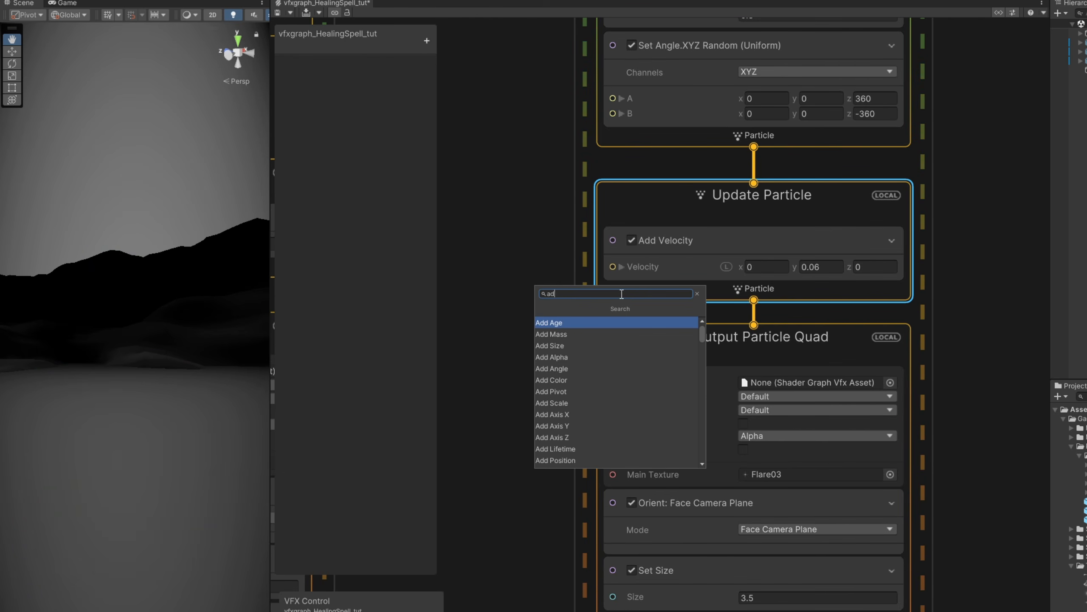
text(d angle)
key(Return)
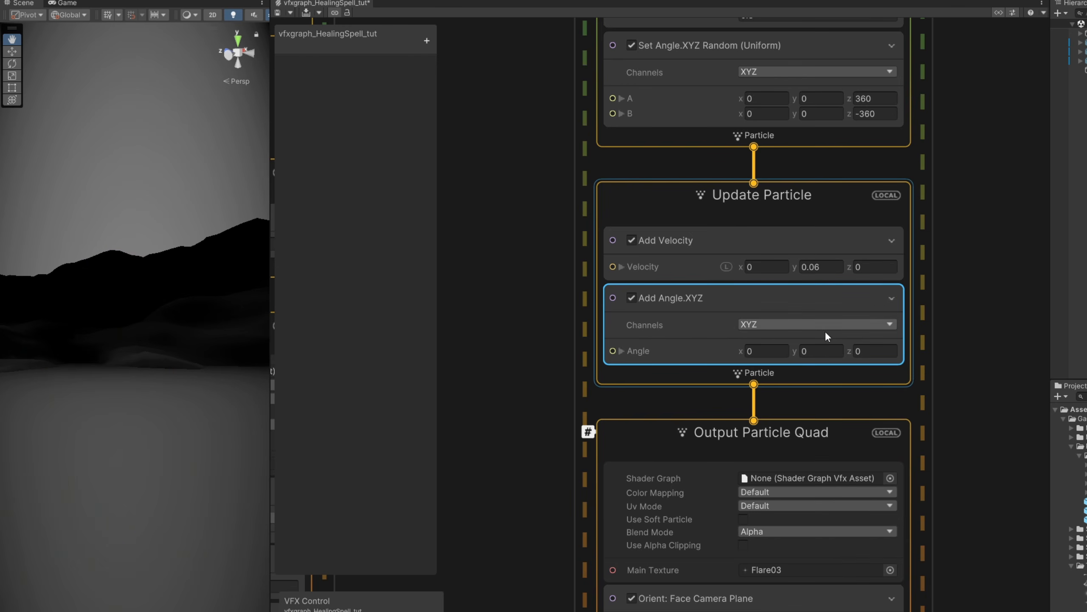
click(867, 355)
text(.7)
key(Return)
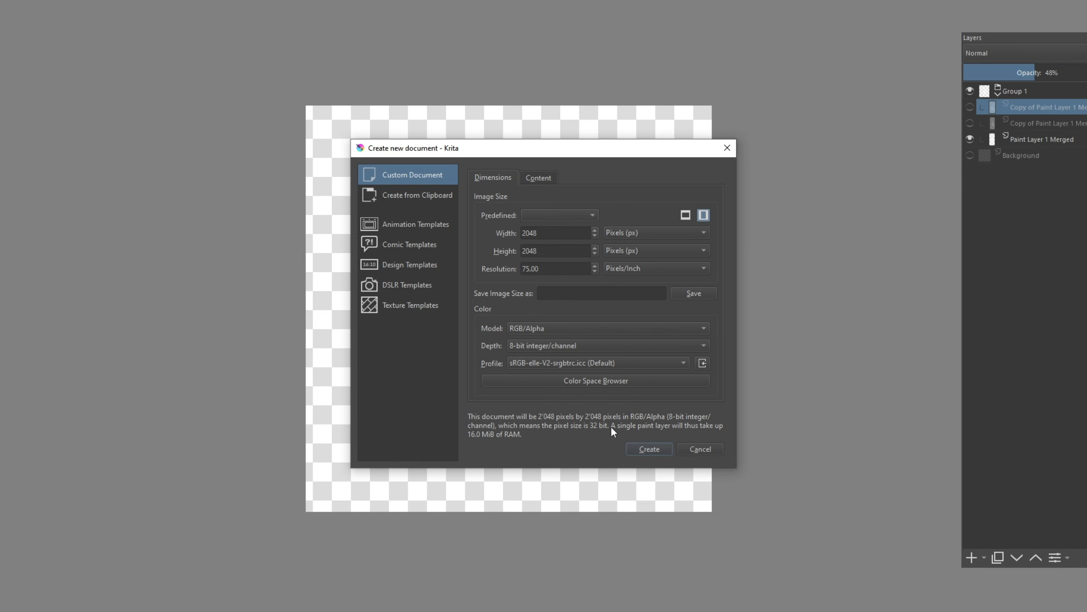
Step: Switch to Krita, create a 2048 by 2048 px RGB/Alpha document, and use the Airbrush Soft brush preset
click(647, 448)
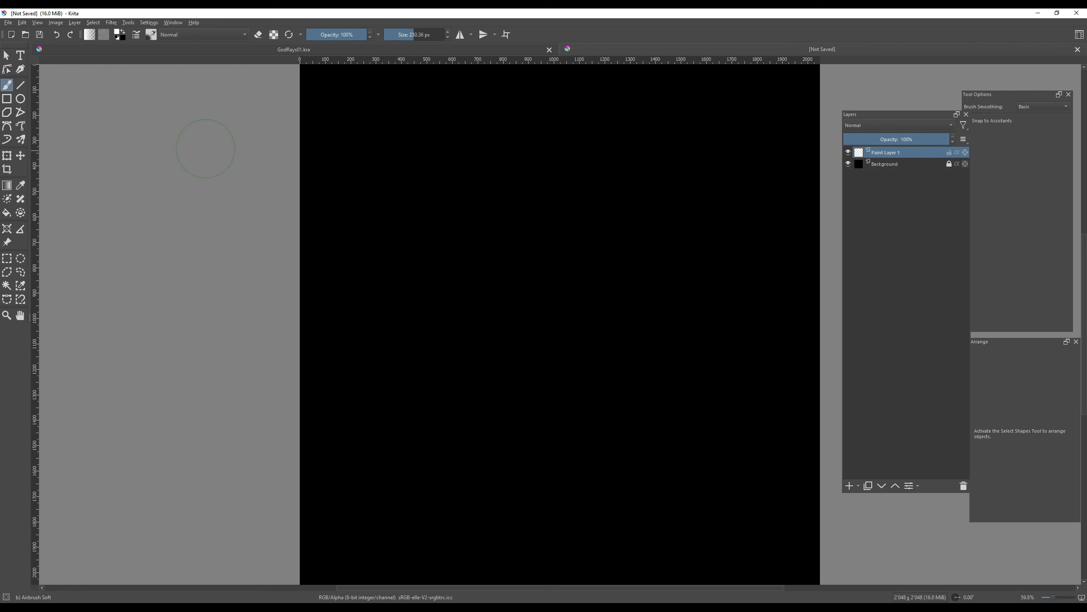
click(152, 35)
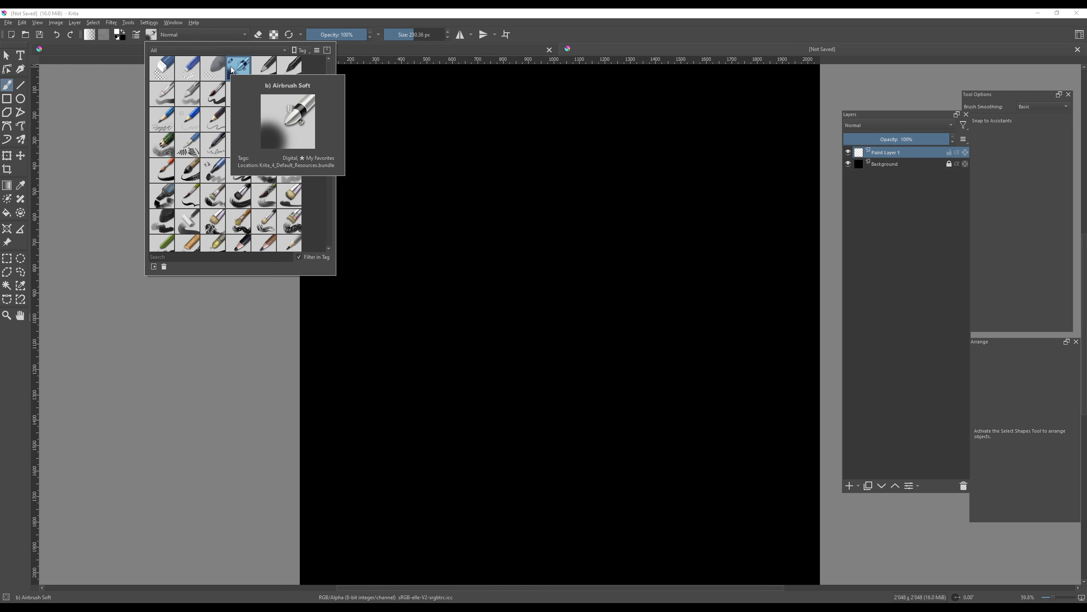
click(282, 48)
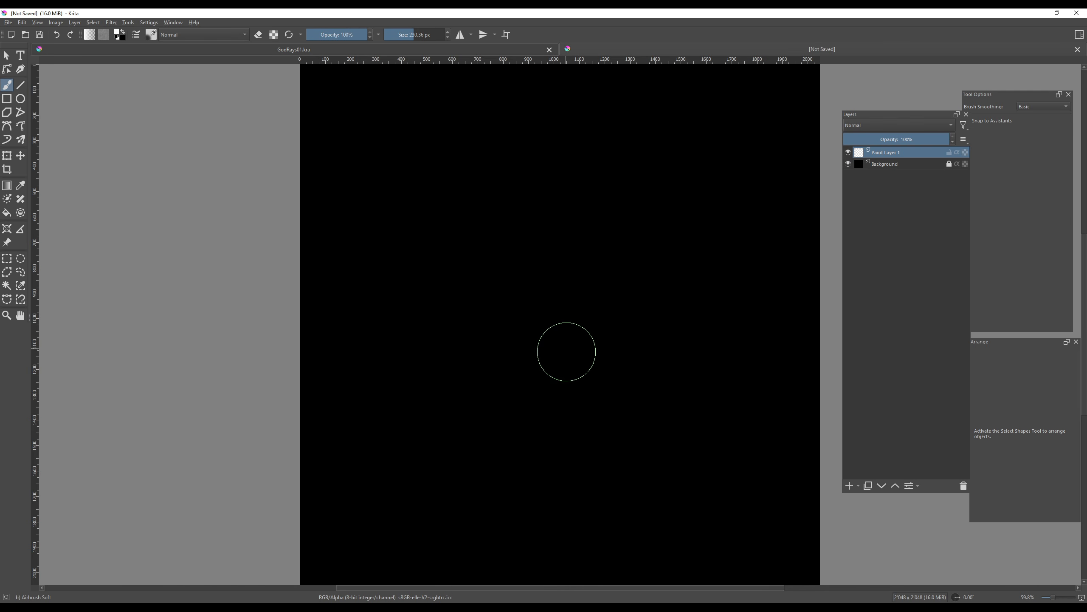
Step: Paint a soft white glow at the canvas centre with a brush about 1054 px wide, adding a brighter core with a smaller brush
mouse_move(567, 352)
shift+mouse_down()
mouse_move(566, 328)
mouse_move(549, 343)
mouse_move(395, 328)
shift+mouse_up()
click(555, 329)
click(555, 329)
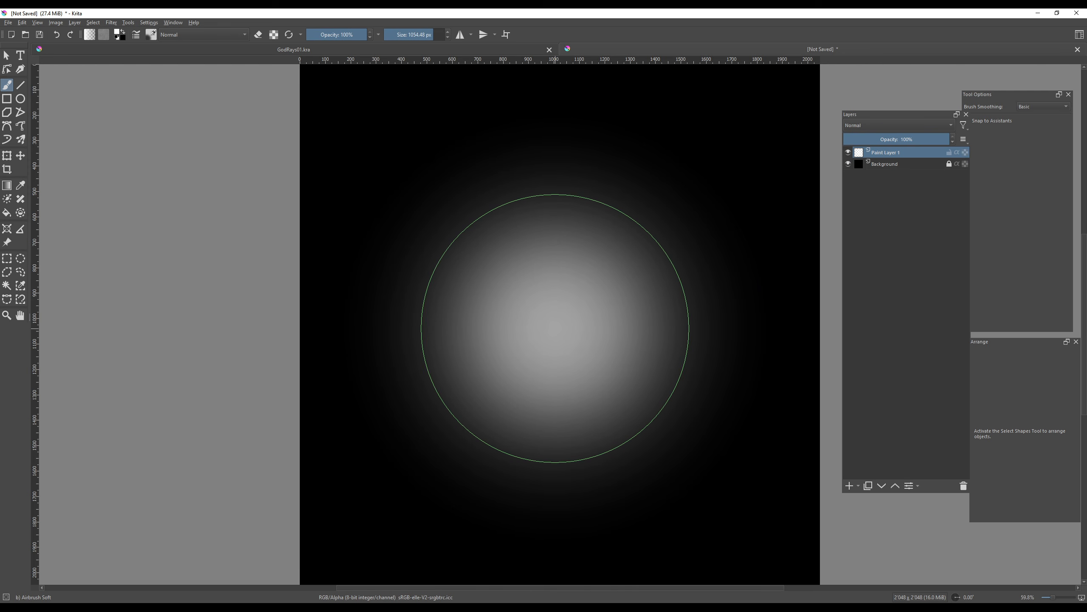
shift+drag(555, 328, 555, 329)
click(555, 327)
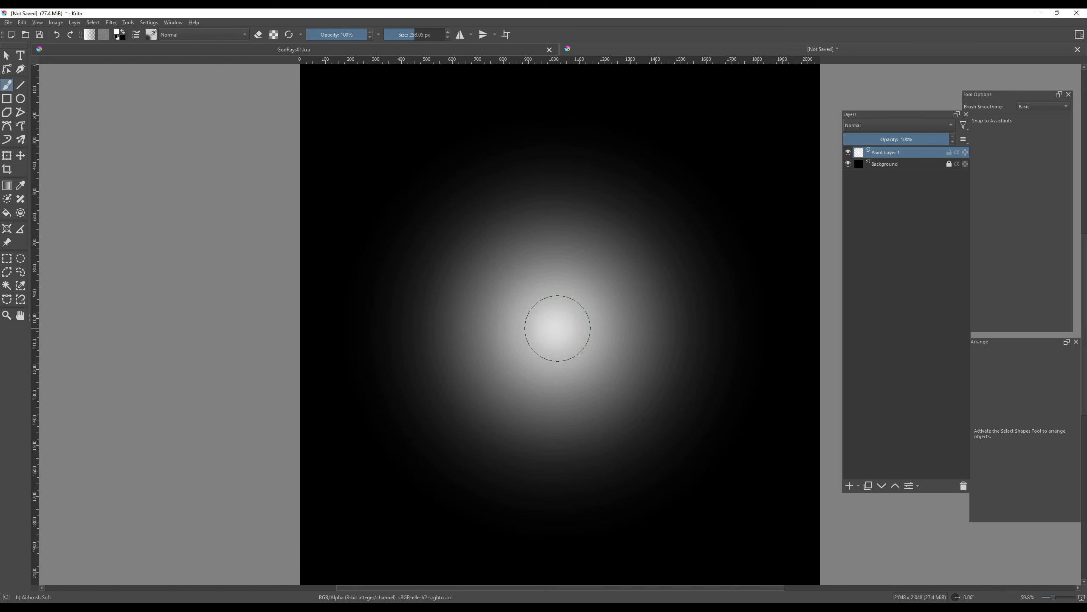
Step: Duplicate Paint Layer 1 and squash the copy vertically into a thin horizontal light streak through the glow's centre
right_click(877, 155)
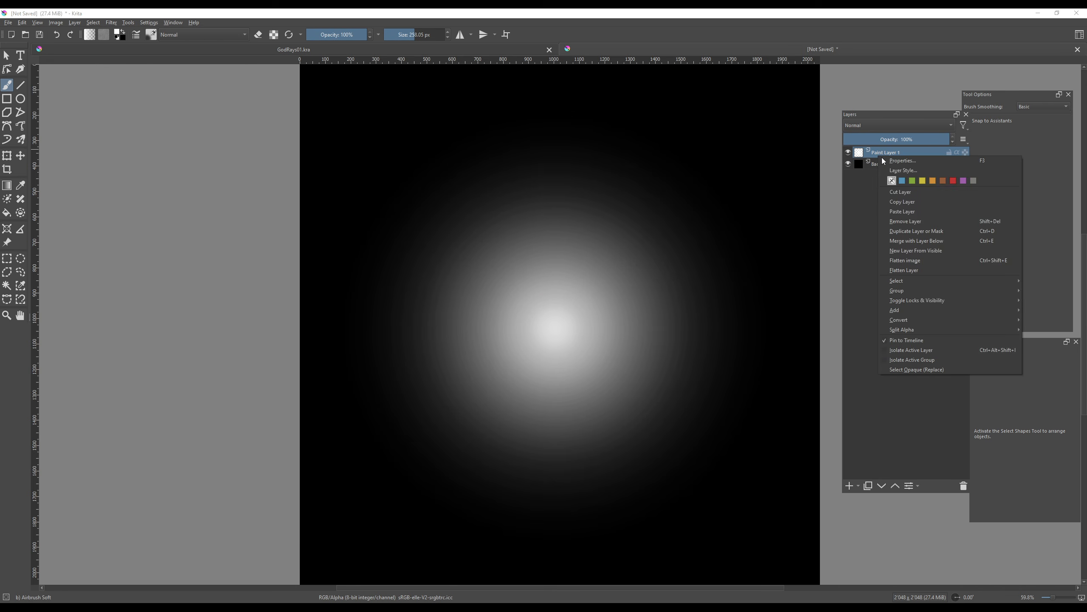
click(908, 232)
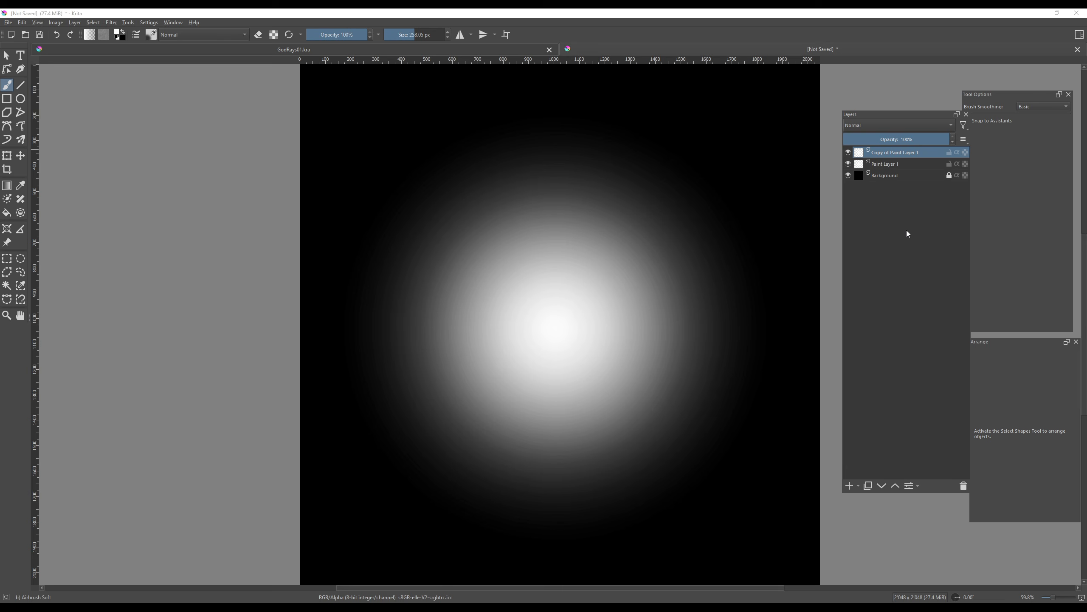
key(ctrl+t)
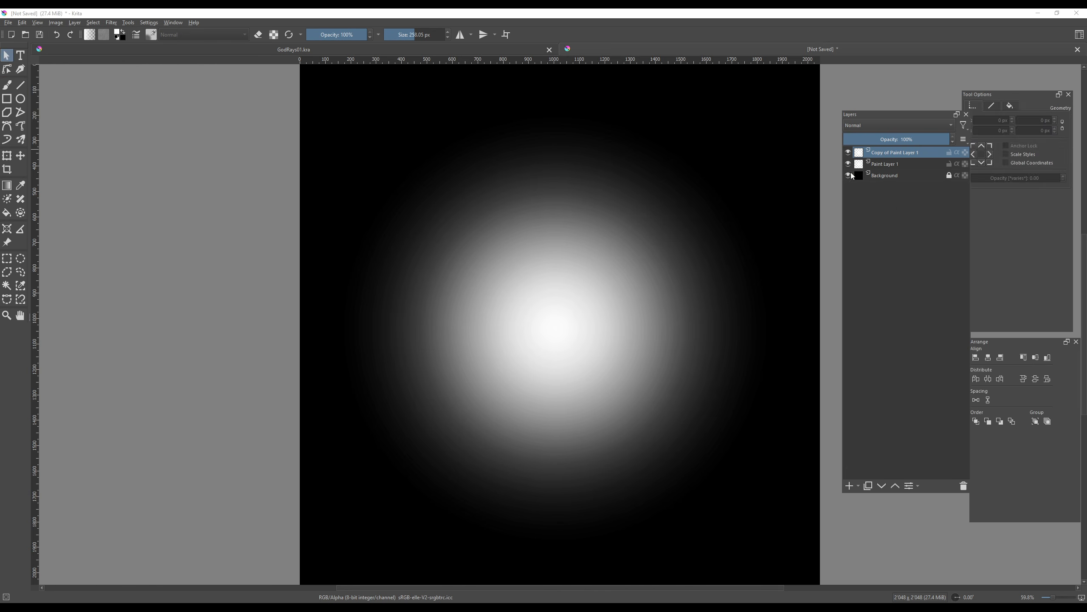
drag(555, 117, 543, 305)
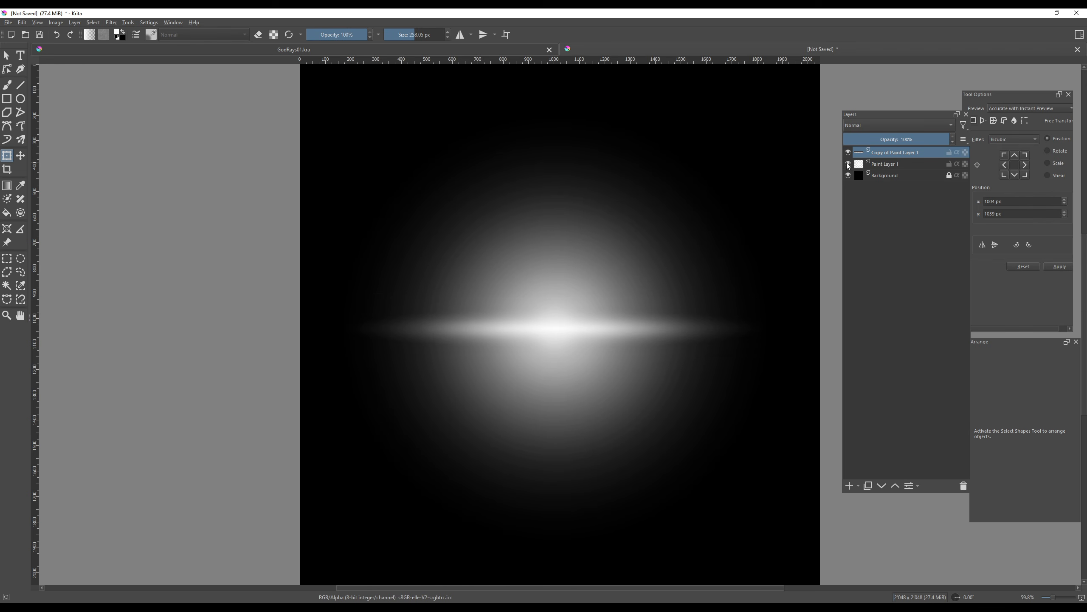
Step: Duplicate the horizontal streak layer and rotate the copy 90 degrees into a vertical streak, forming a four-pointed star
right_click(890, 151)
click(918, 227)
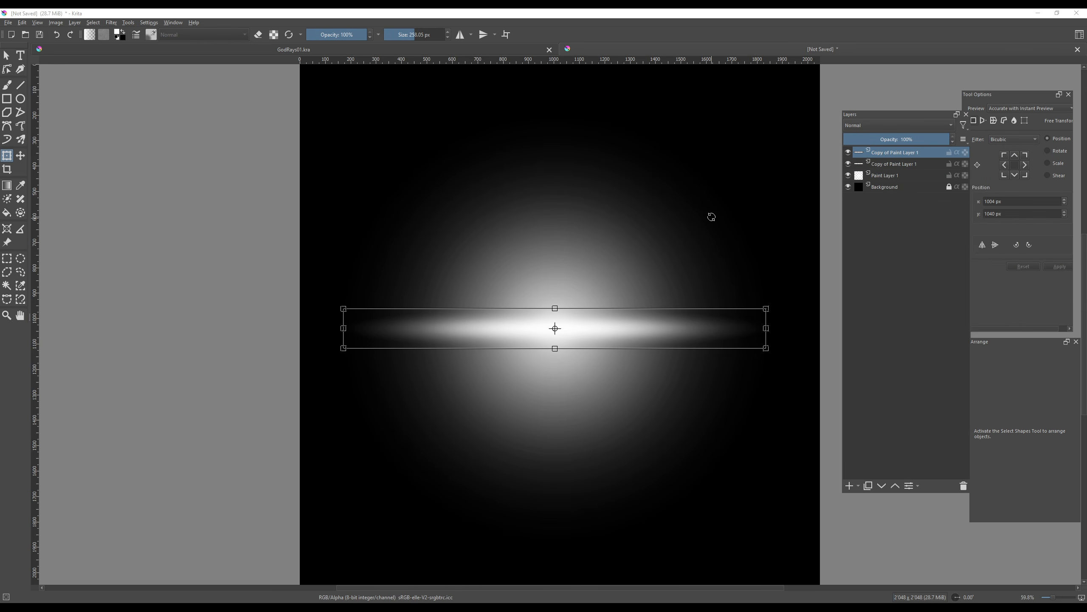
drag(712, 216, 640, 499)
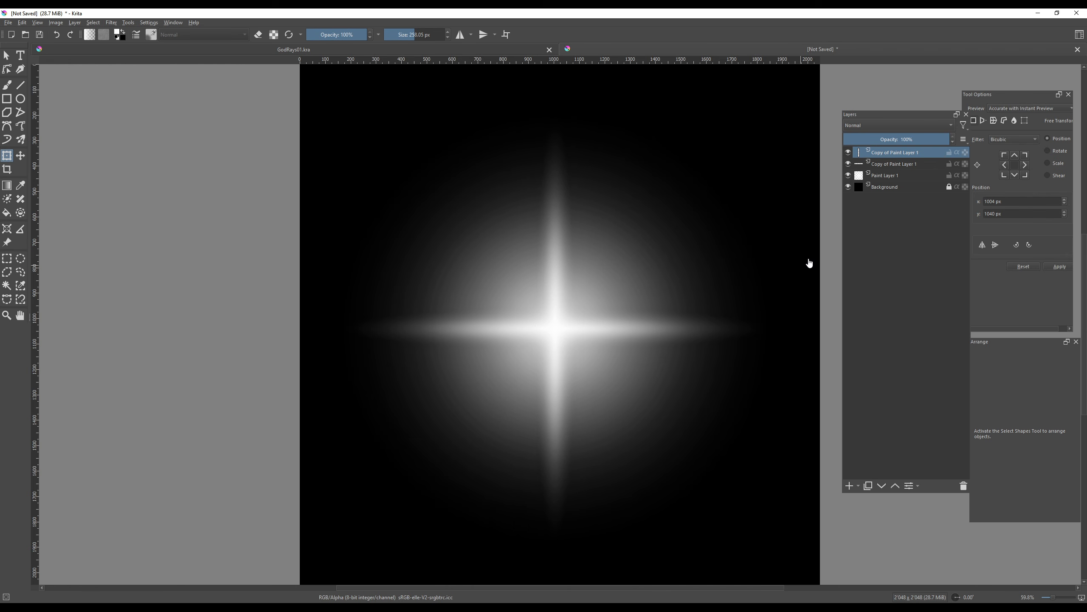
Step: Scale the round glow on Paint Layer 1 down about its centre to a bit under half its size, and check it without the background
click(895, 176)
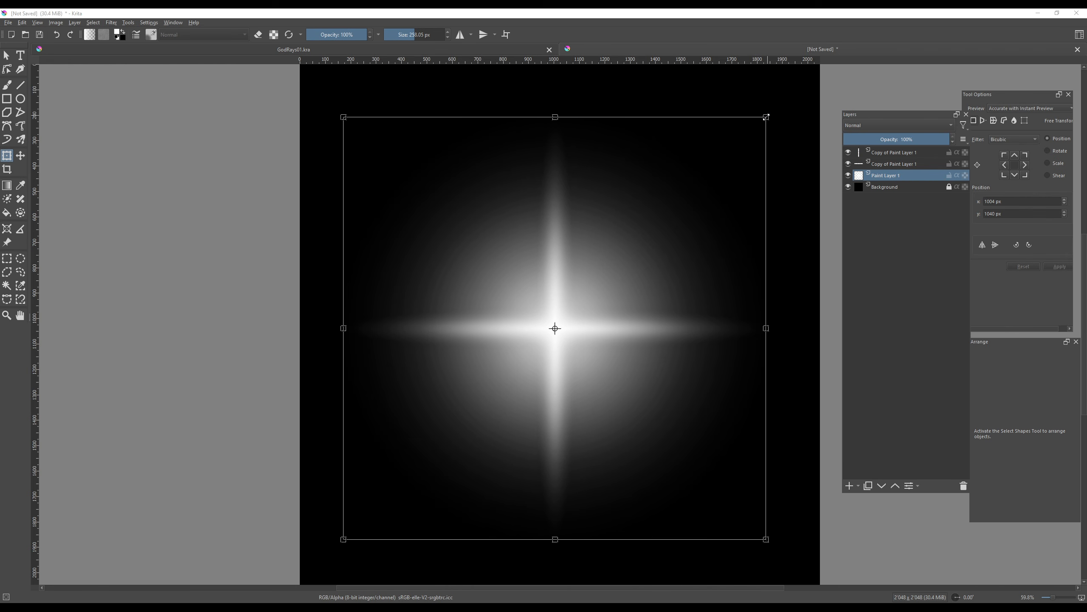
drag(767, 117, 618, 200)
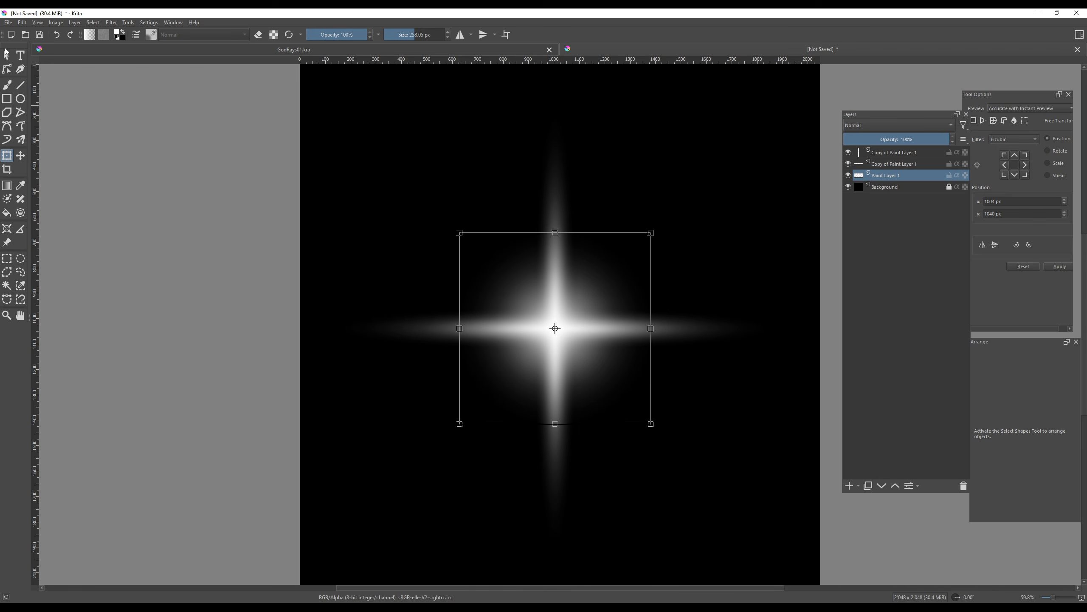
click(7, 57)
scroll(284, 182, down, 4)
scroll(313, 257, up, 3)
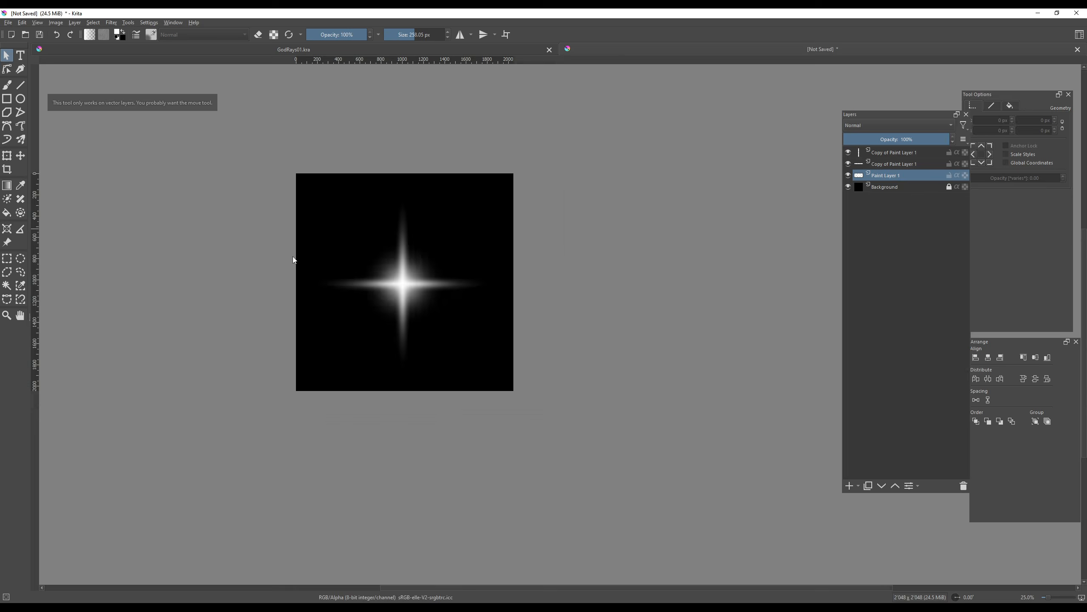
click(848, 187)
click(848, 187)
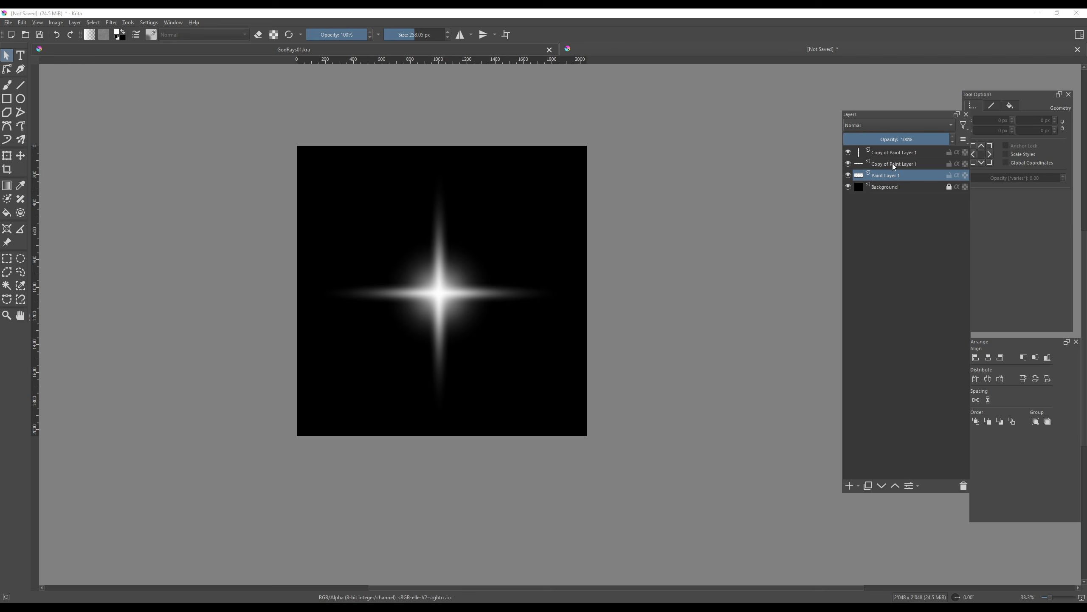
Step: Group Paint Layer 1 with the horizontal and vertical streak layers above it
shift+click(896, 152)
key(b)
key(ctrl+g)
key(ctrl+t)
scroll(446, 253, up, 2)
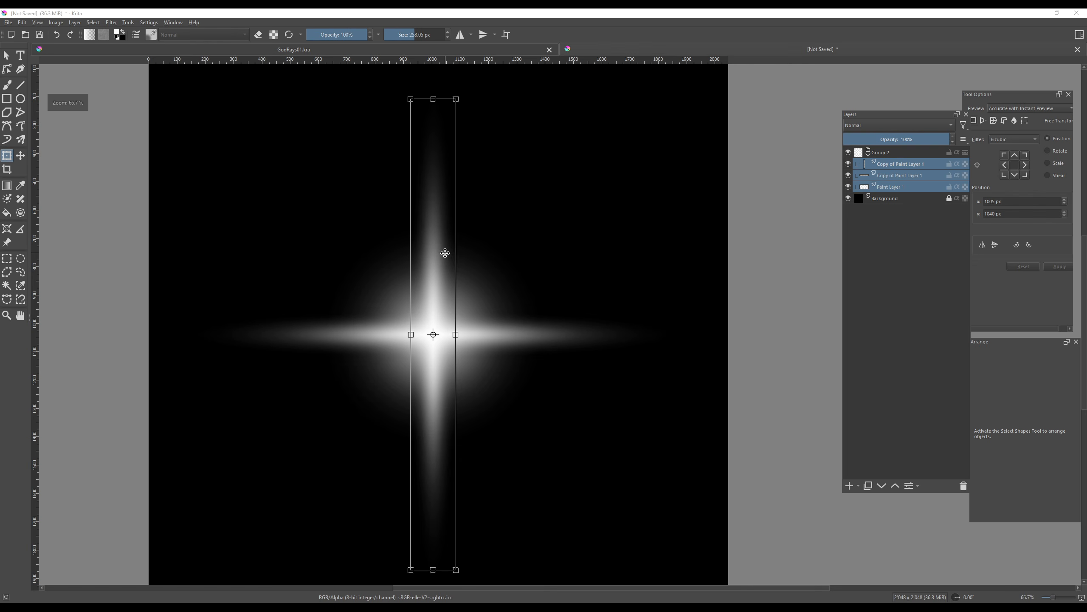
Step: Show the horizontal and vertical mirror guides and move the star group to the canvas centre, at about X 1022 px, Y 1023 px
click(881, 152)
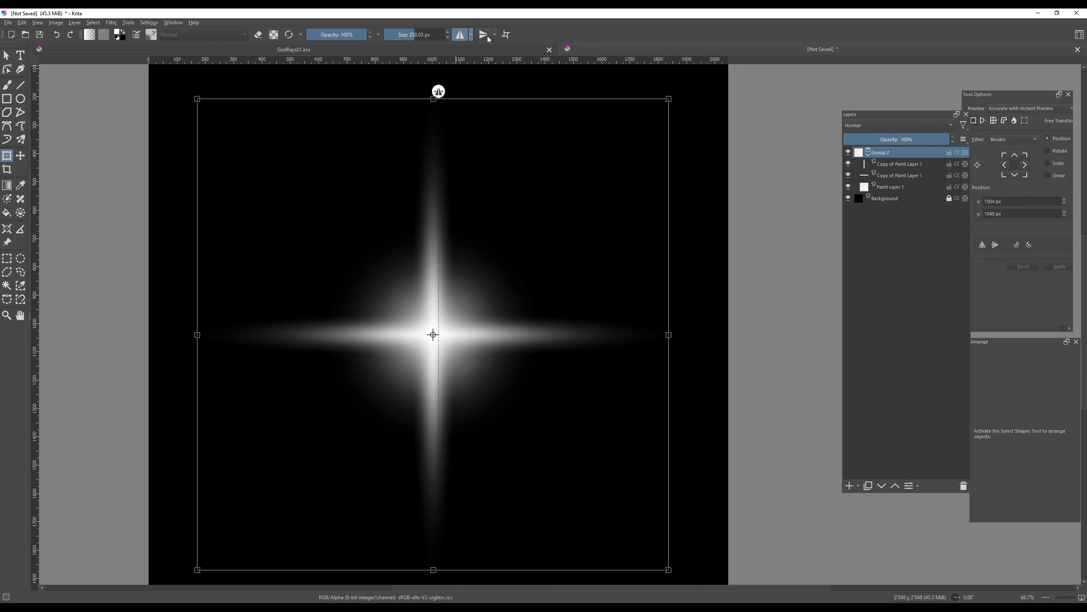
scroll(408, 346, up, 1)
drag(424, 345, 430, 341)
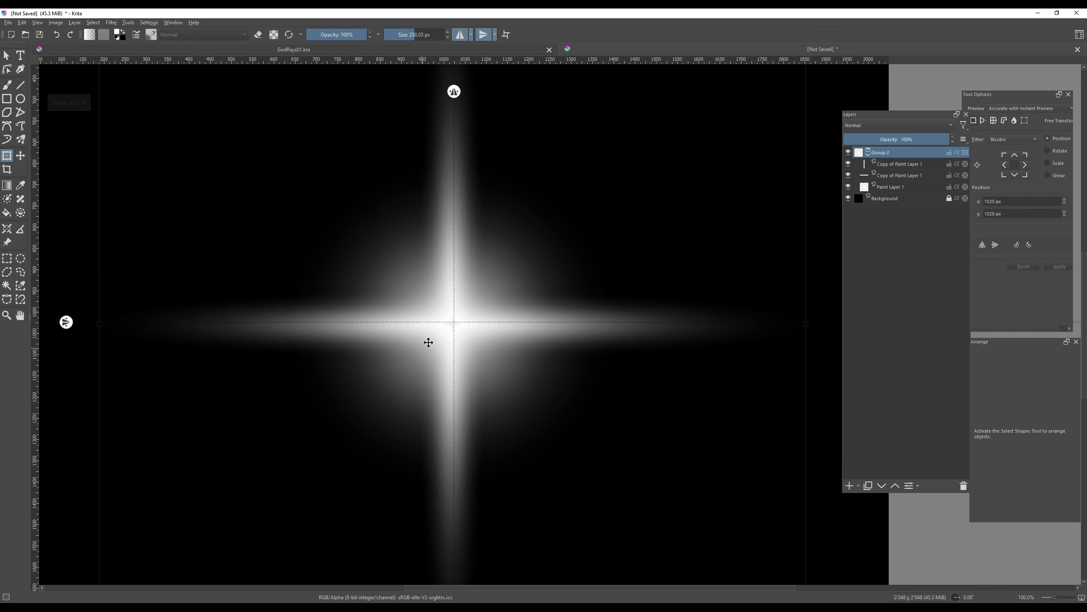
scroll(430, 340, down, 1)
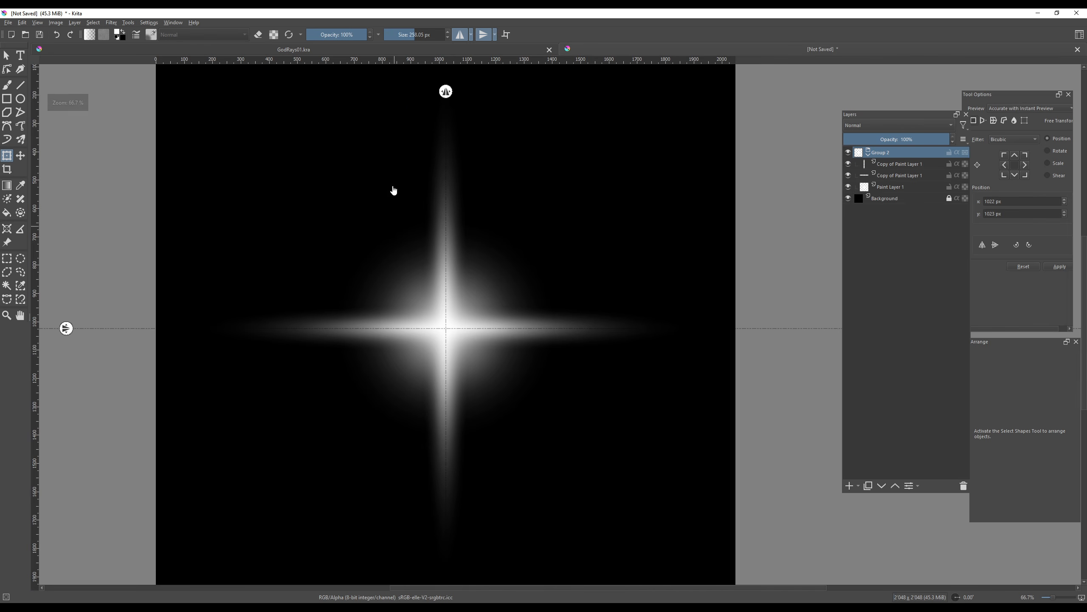
scroll(452, 248, down, 2)
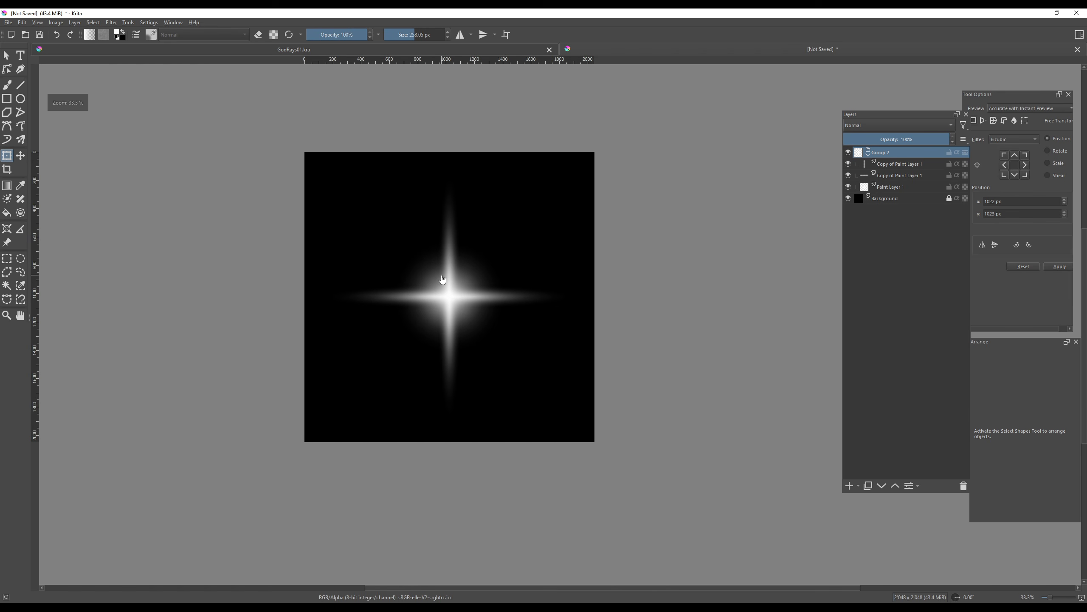
Step: Hide the Background layer to leave the star flare on a transparent canvas, and switch back to Unity
click(848, 198)
key(ctrl+shift+e)
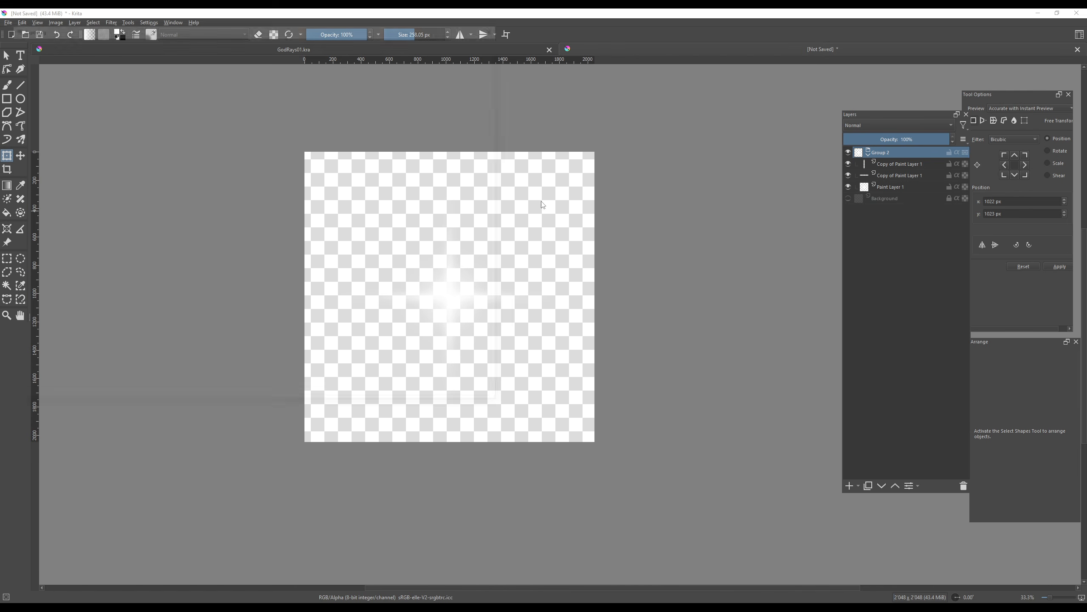
click(297, 84)
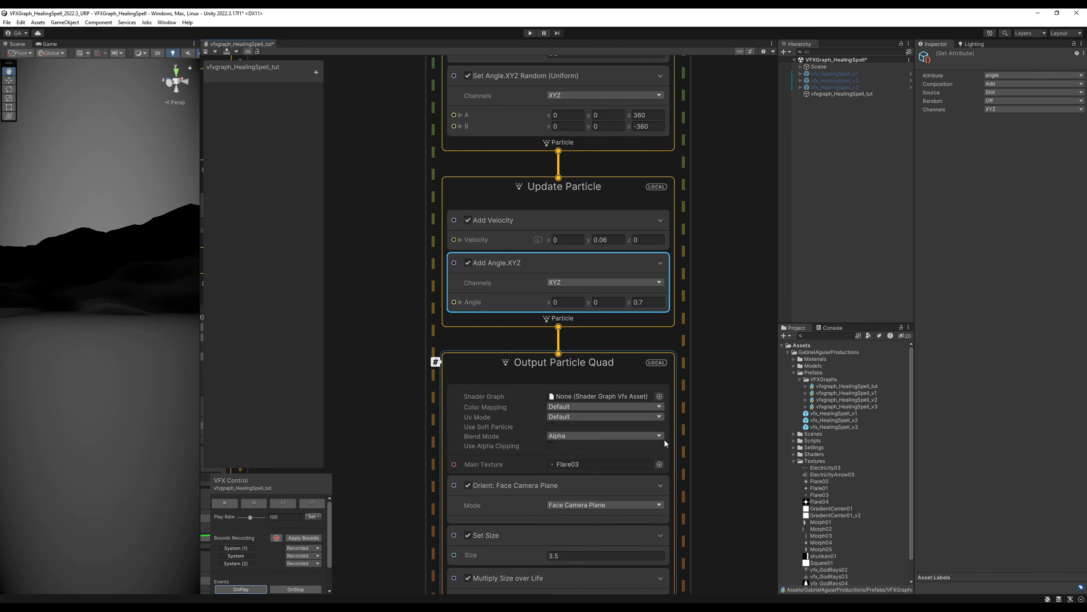
Step: Set the main texture of the flare's Output Particle Quad to Flare04 and replay the effect to preview it
click(659, 464)
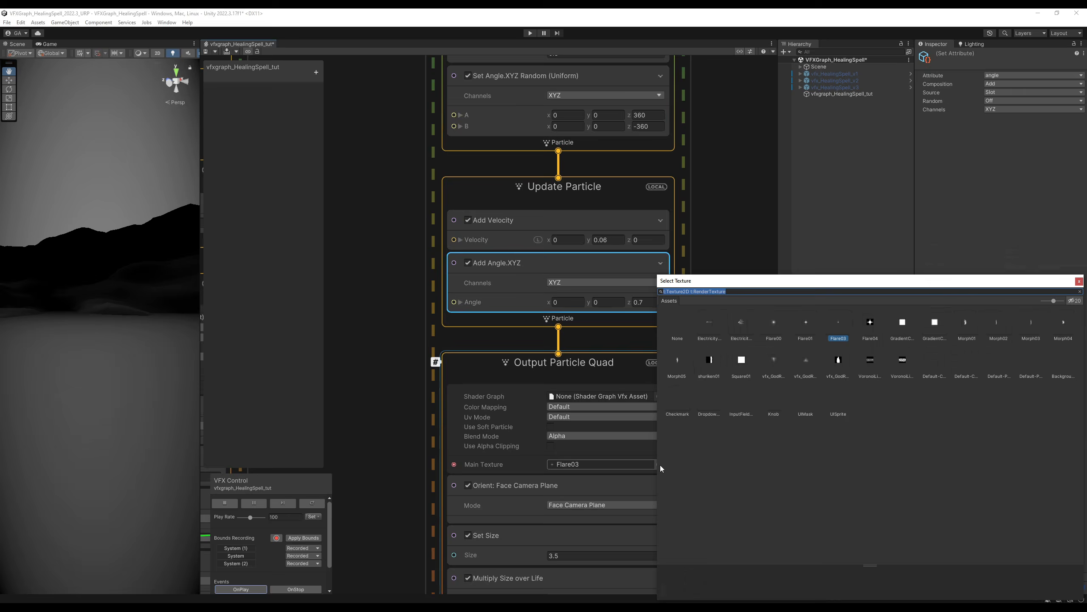
click(865, 325)
drag(855, 282, 493, 231)
double_click(517, 275)
click(236, 589)
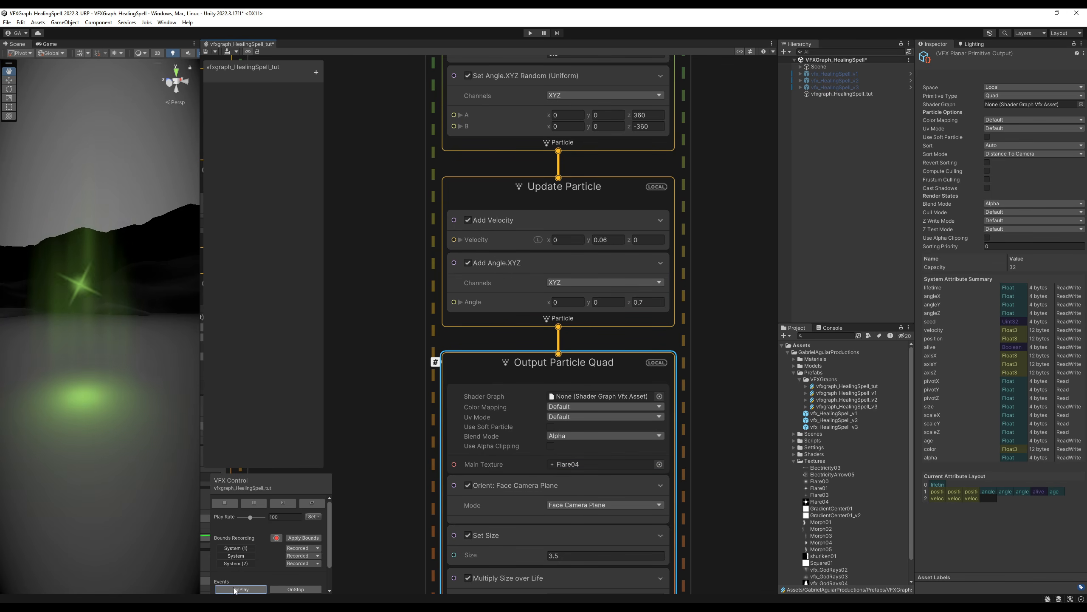
click(236, 589)
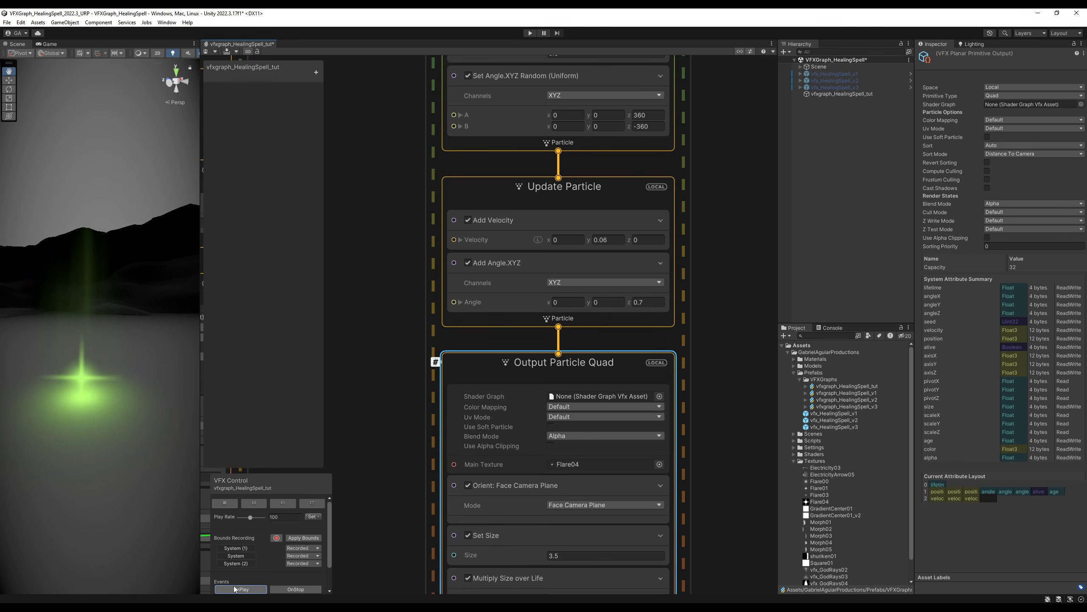
click(229, 589)
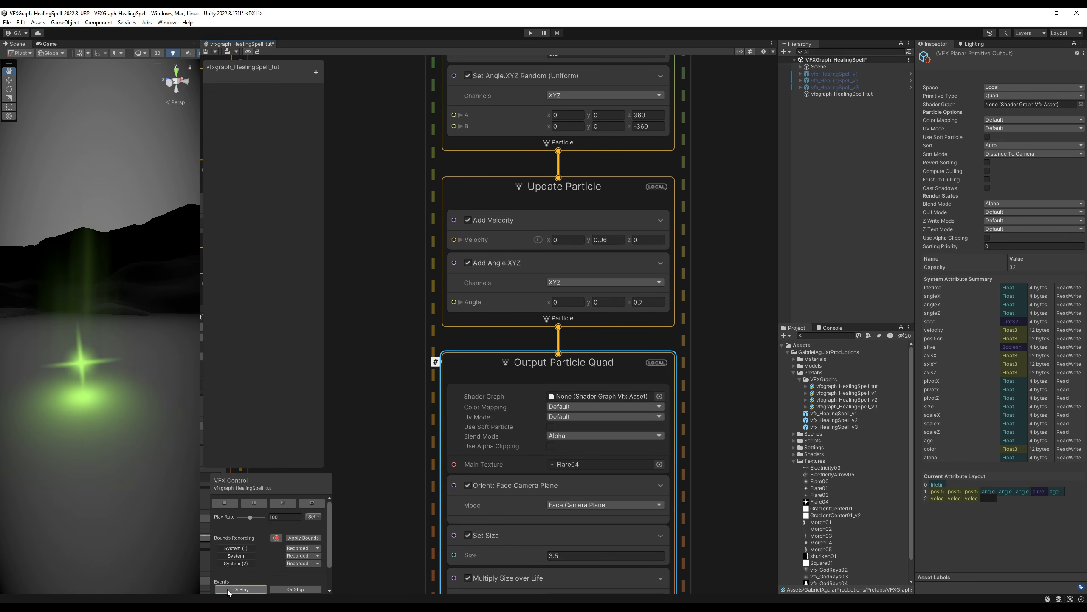
click(228, 590)
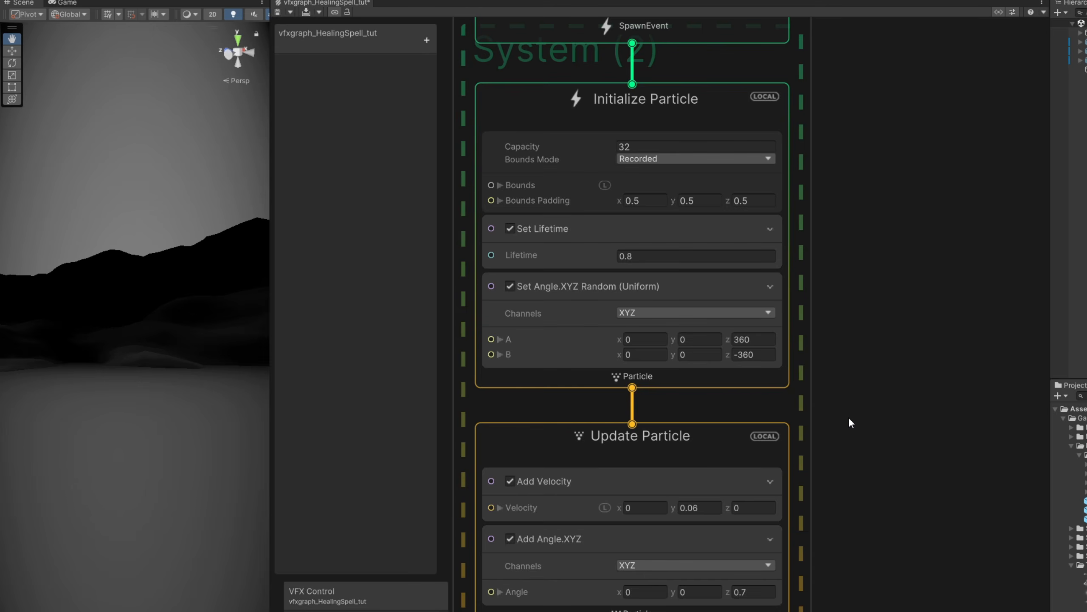
Step: Add a Simple Particle System to the empty graph space beside the FLARE UPWARDS group
scroll(849, 416, down, 4)
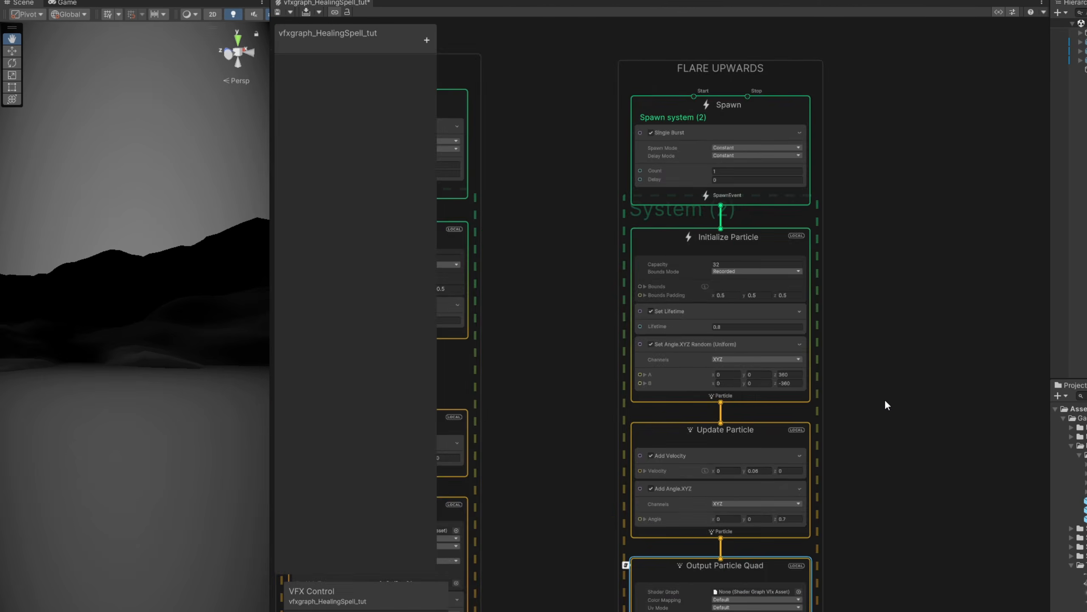
scroll(683, 393, down, 1)
alt+drag(885, 400, 593, 396)
key(space)
text(sim)
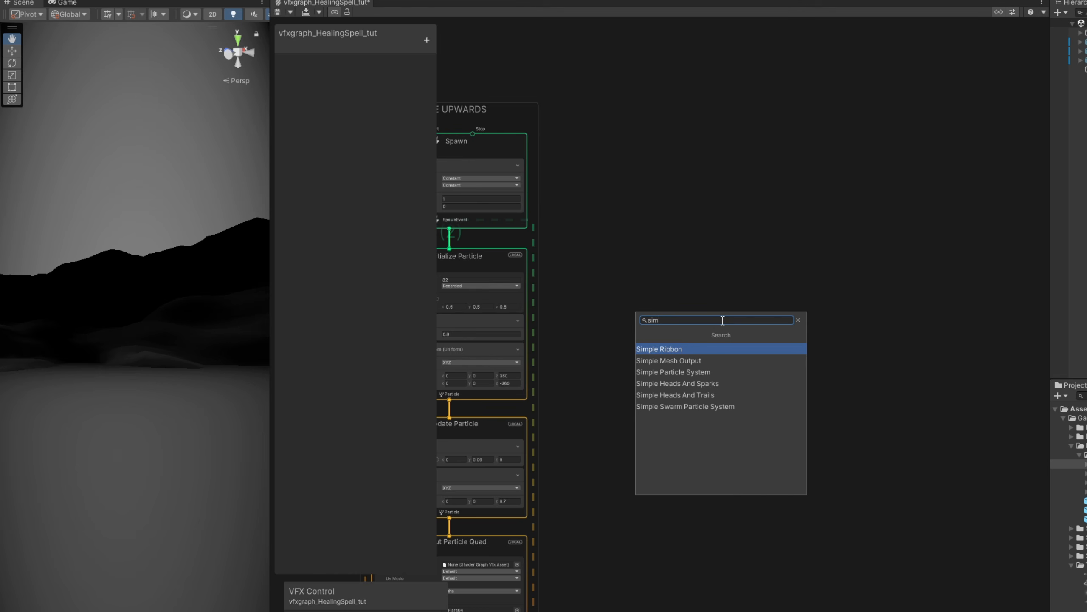
text(ple)
key(Down)
key(Down)
key(Return)
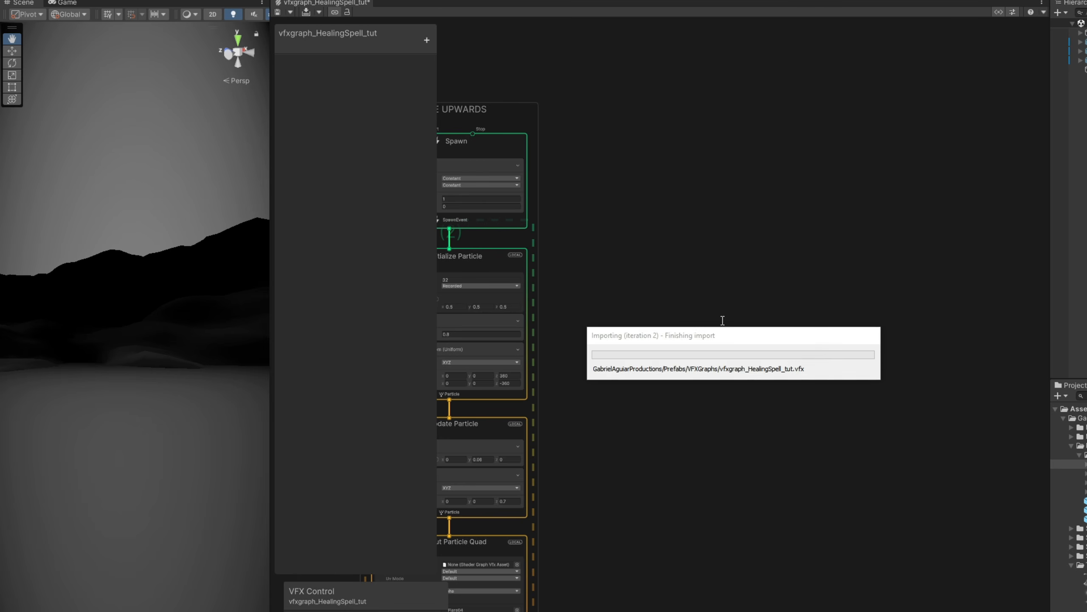
drag(757, 341, 732, 93)
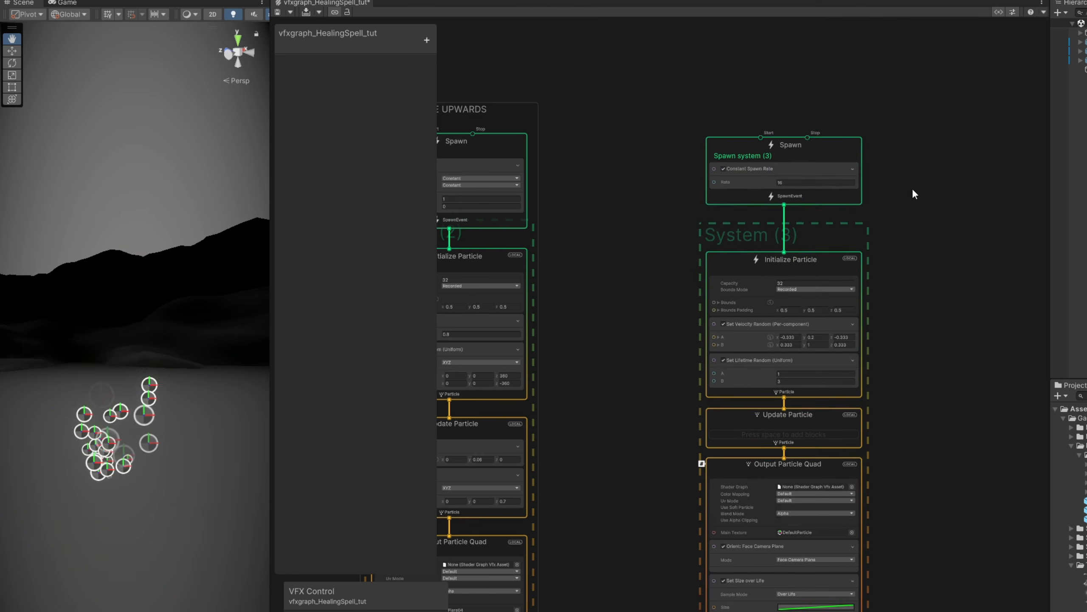
Step: Replace the Constant Spawn Rate block in the new system's Spawn context with a Single Burst block
scroll(792, 187, up, 5)
click(701, 160)
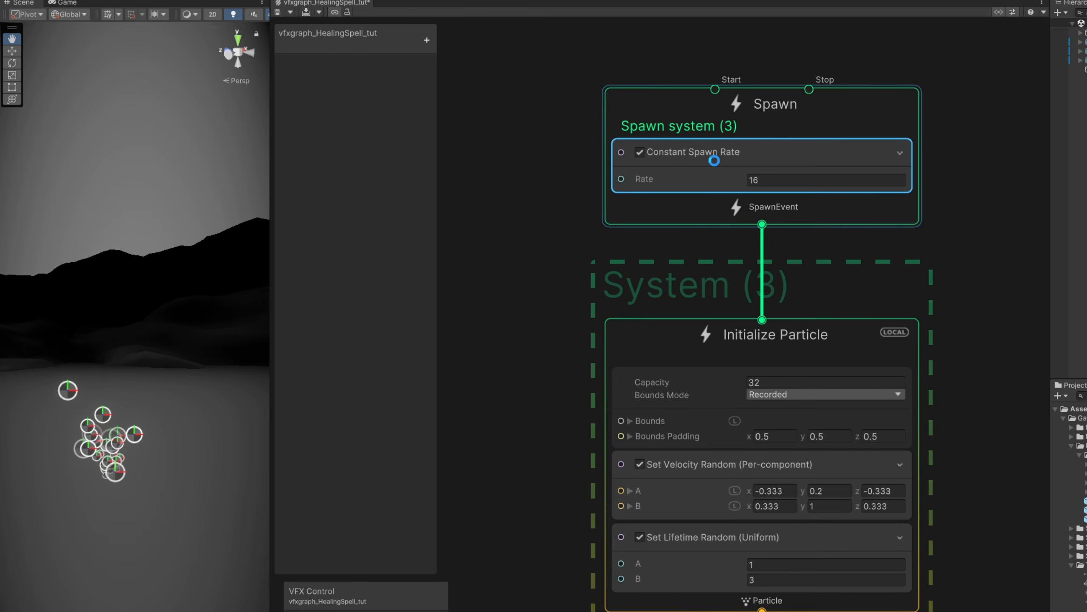
key(Delete)
key(space)
text(sin)
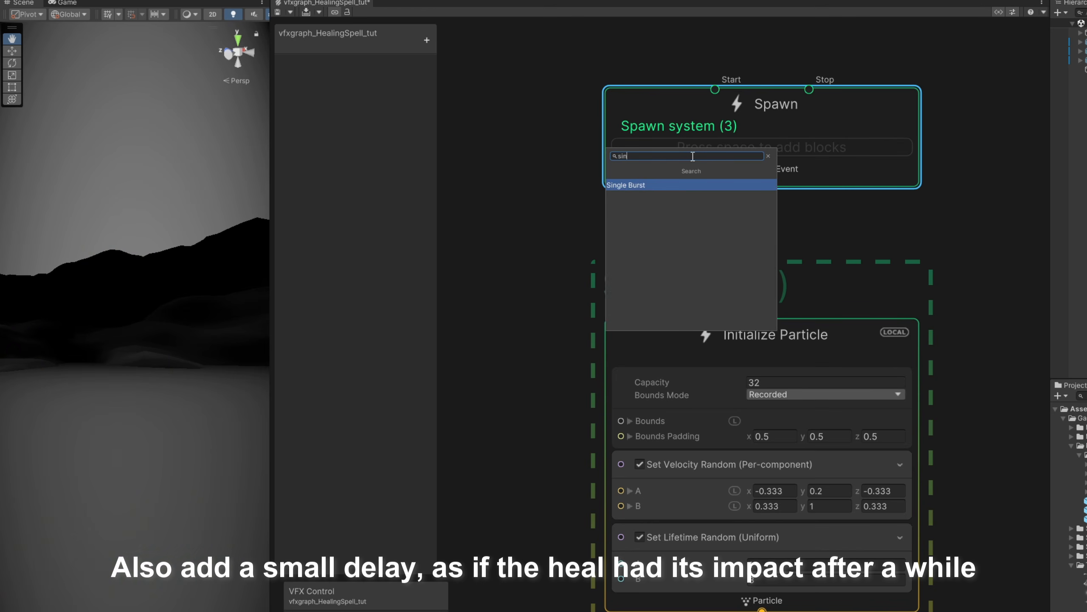
key(Return)
Step: Set the Single Burst count to 25 and delay to 0.6, and the Initialize Particle capacity to 128
click(762, 219)
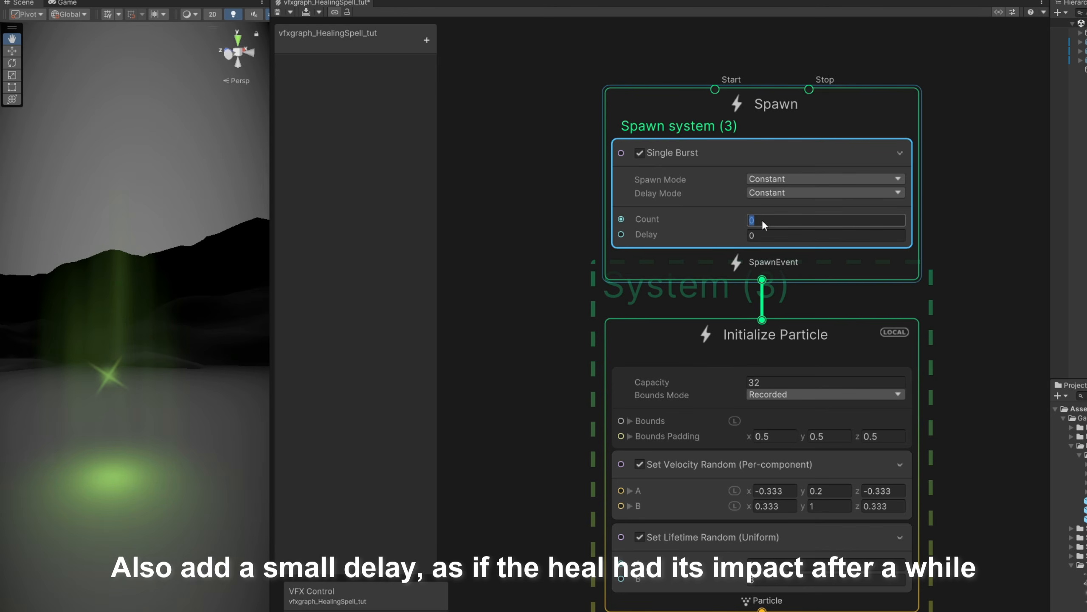
text(25)
click(761, 234)
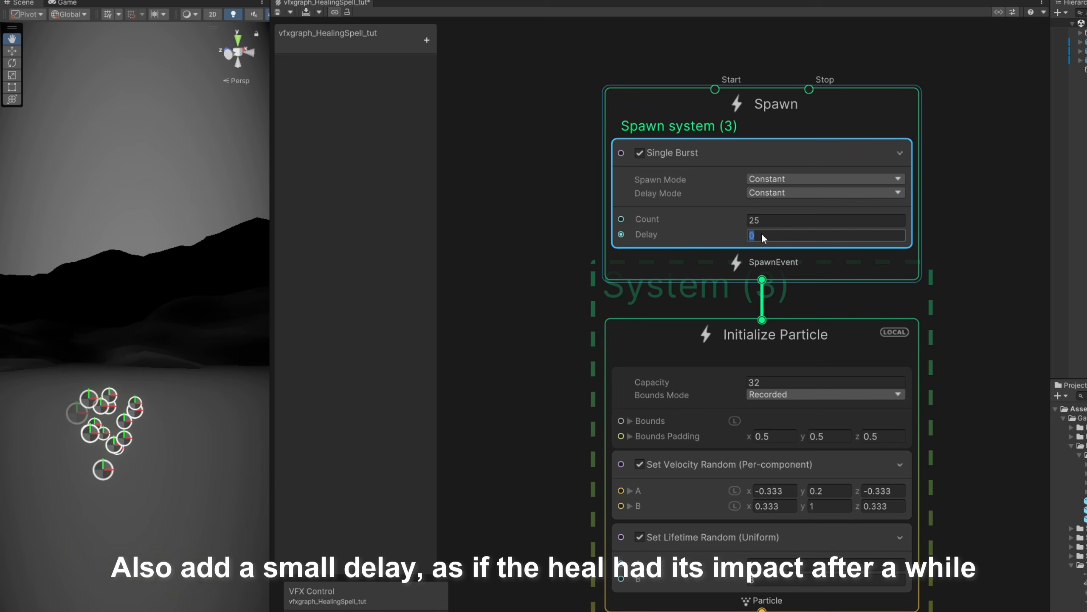
text(0.6)
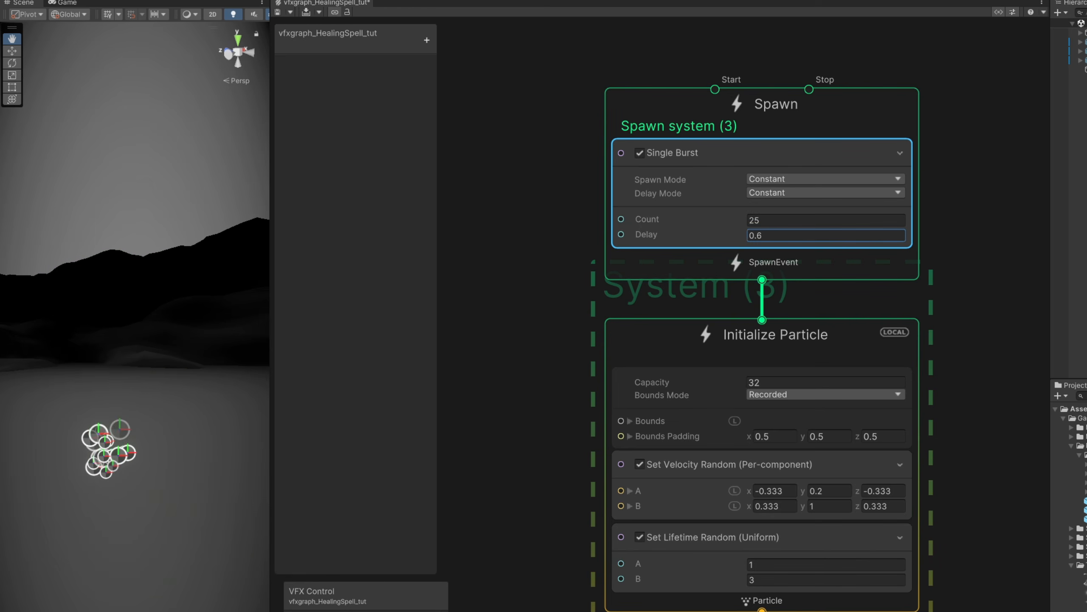
click(792, 381)
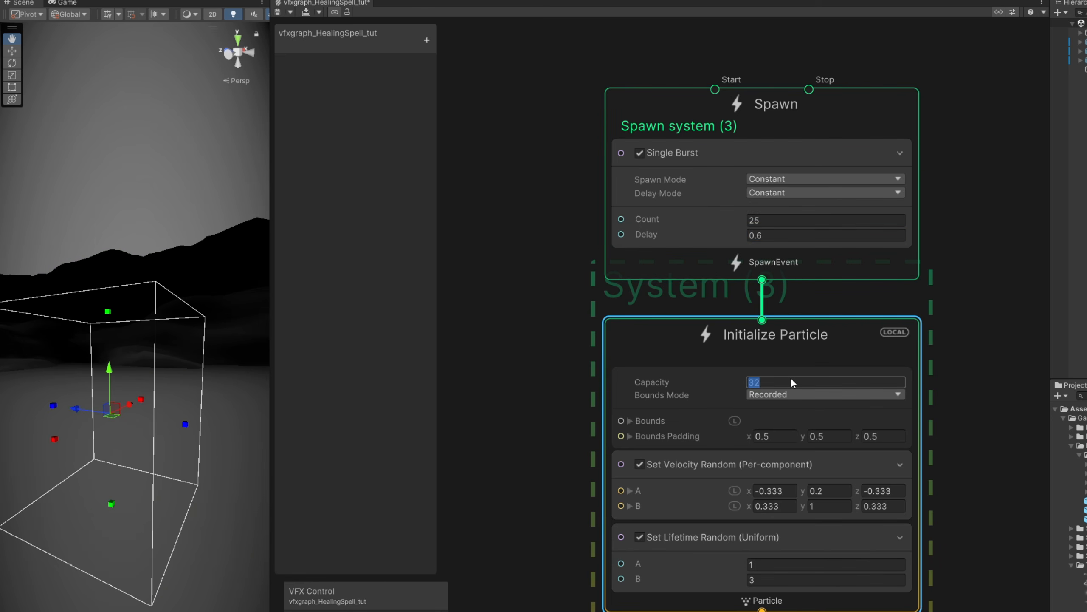
key(Return)
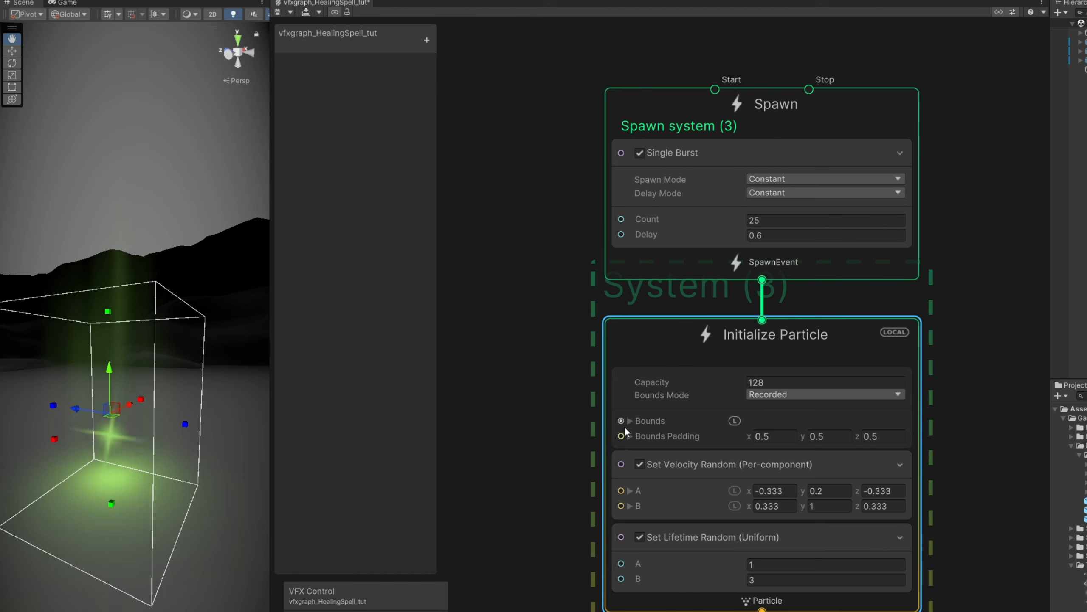
Step: Add a Set Position (Shape: Arc Sphere) block to Initialize Particle and place it above Set Velocity Random
middle_drag(579, 430, 588, 338)
click(701, 388)
key(space)
text(spehre)
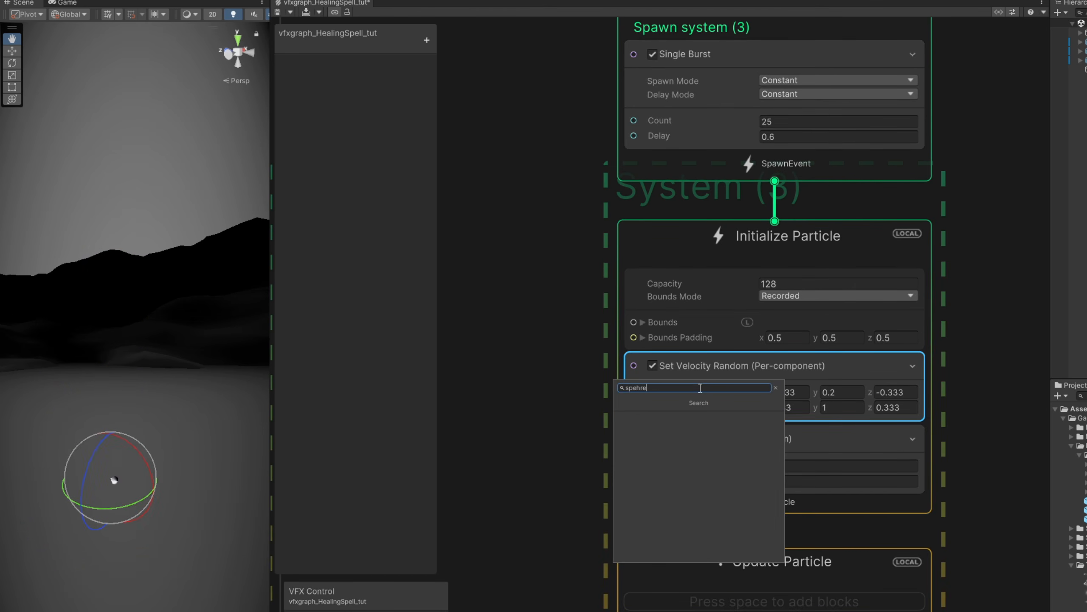
text(sphere)
key(Down)
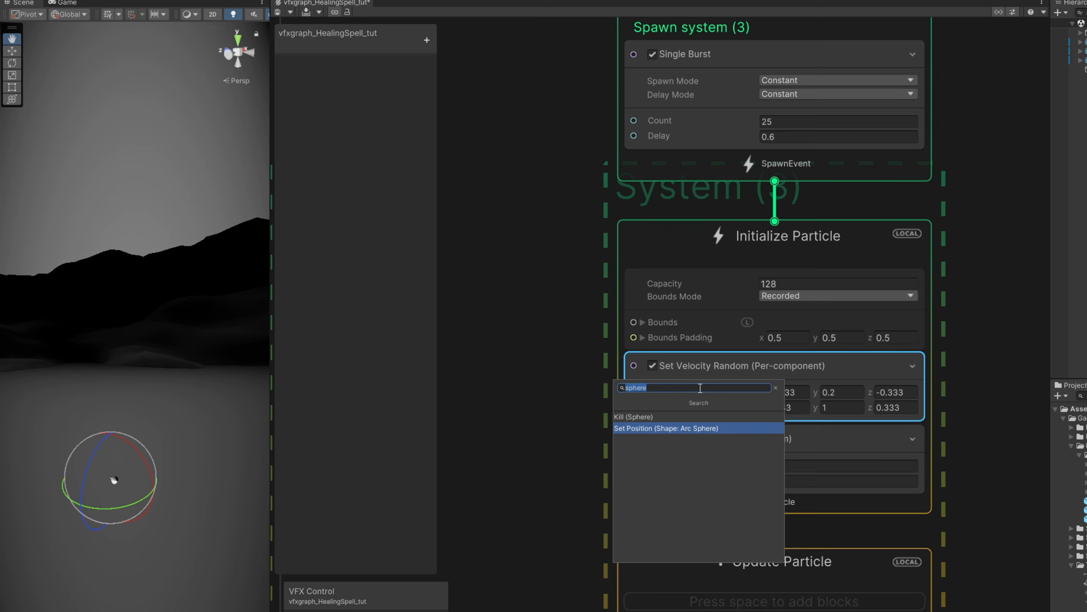
key(Return)
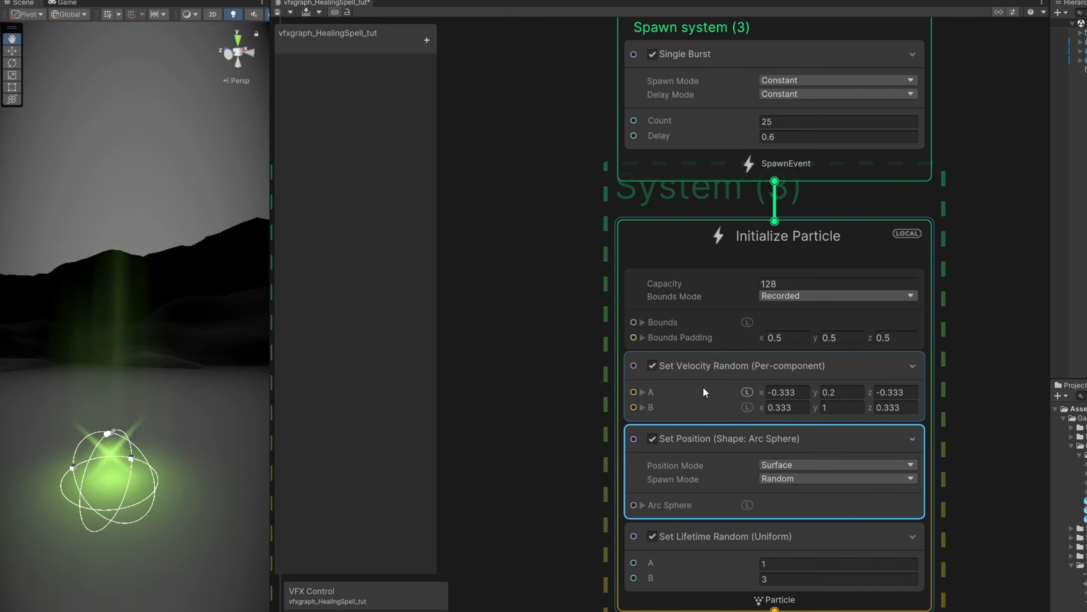
drag(667, 474, 646, 377)
Step: Expand the Arc Sphere's sphere properties and set its radius to 0.7
click(642, 432)
click(648, 448)
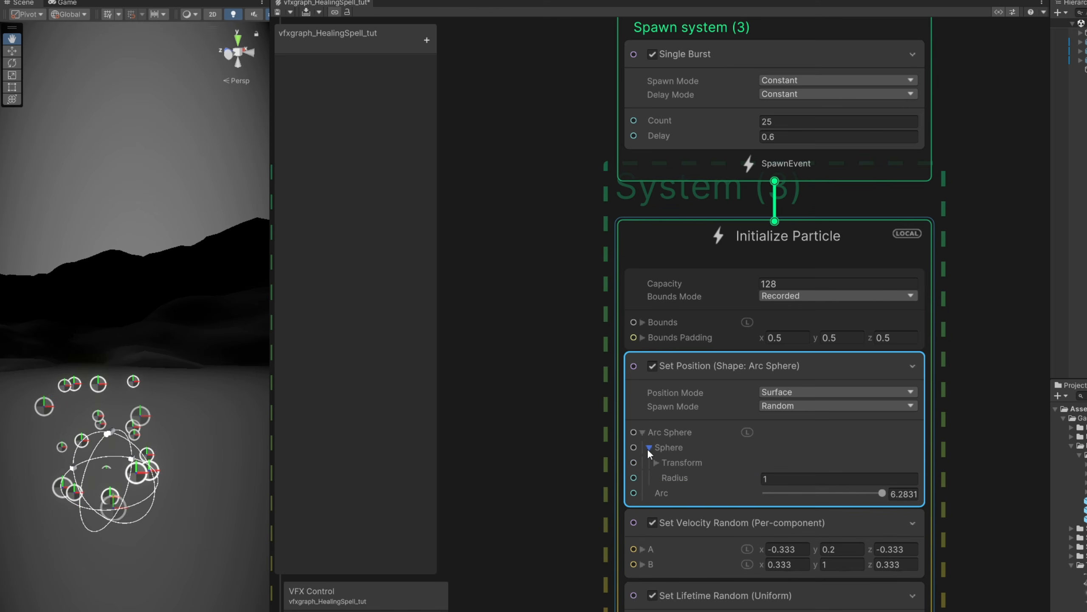
click(758, 474)
text(0.7)
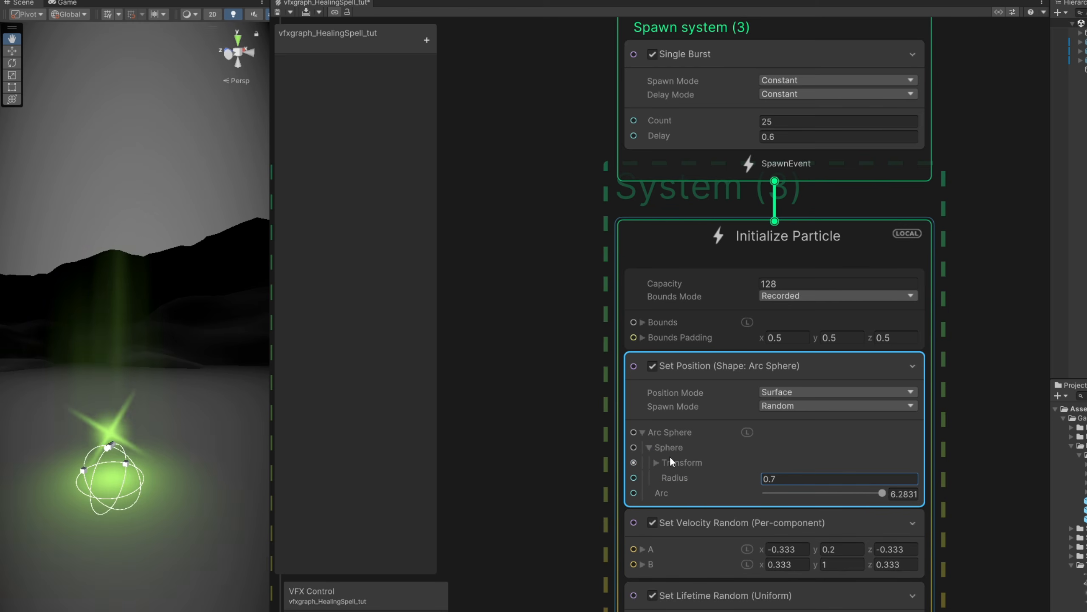
key(Return)
Step: Expand the Arc Sphere's transform and set its Y position to 2.5 and its scale to 1.2, 3.5, 1.2
click(656, 462)
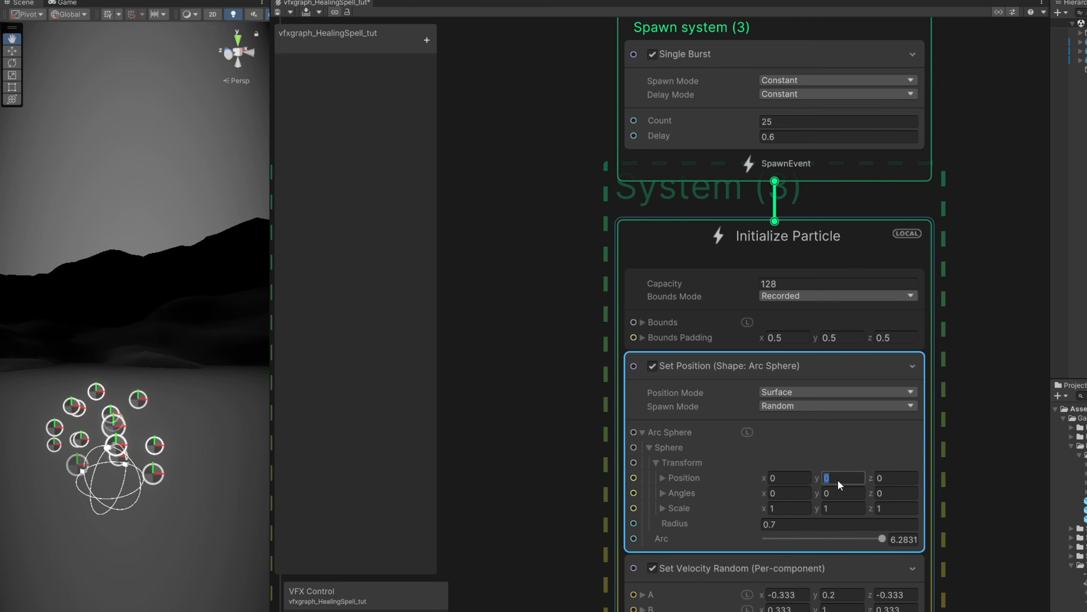
text(2.5)
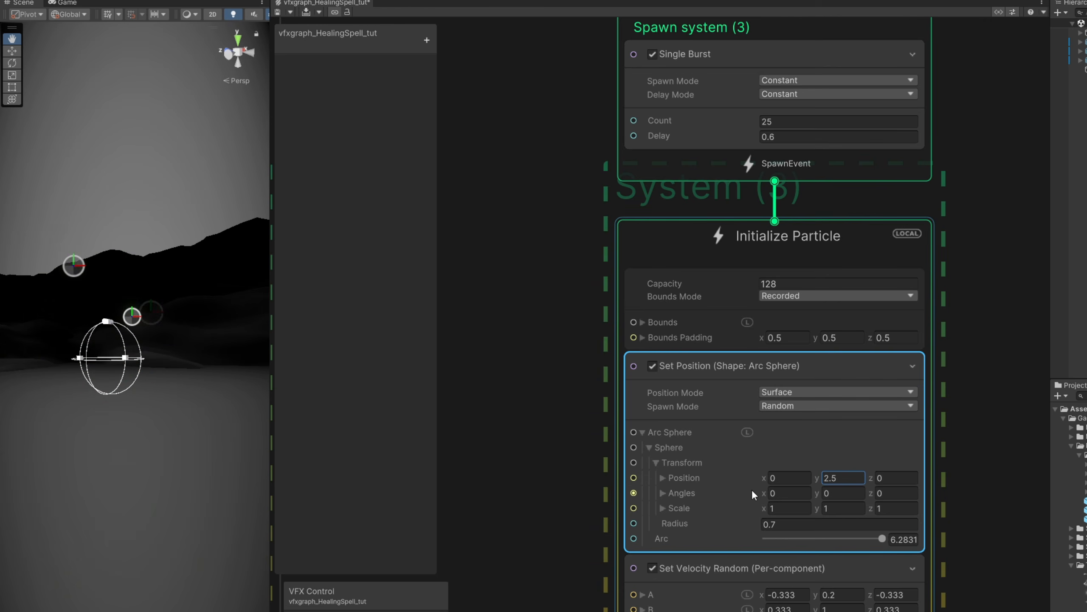
click(842, 509)
text(3.5)
key(Tab)
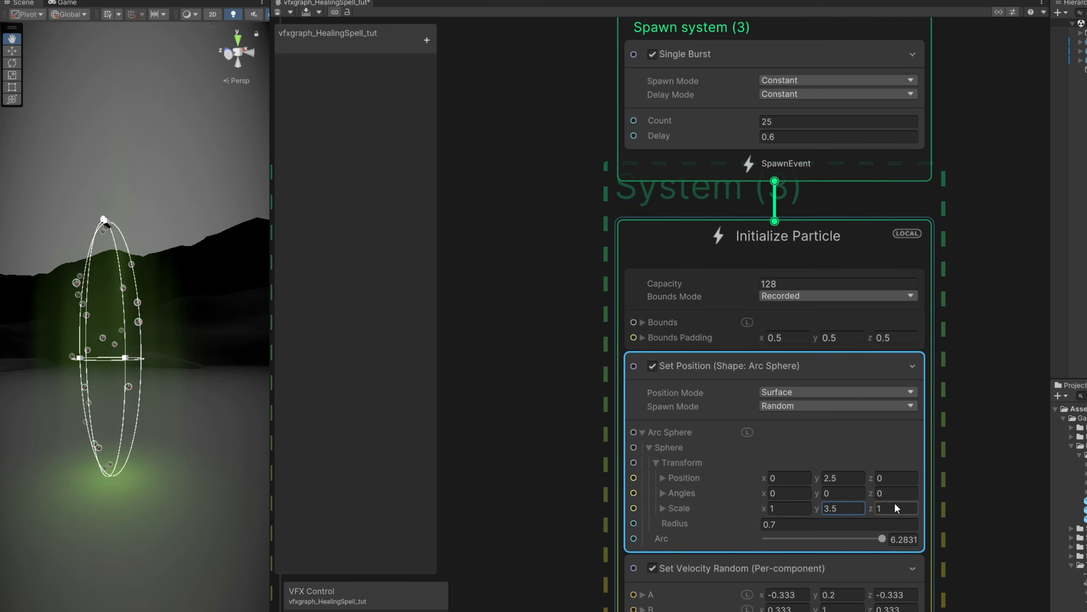
text(1.2)
click(788, 508)
text(1.2)
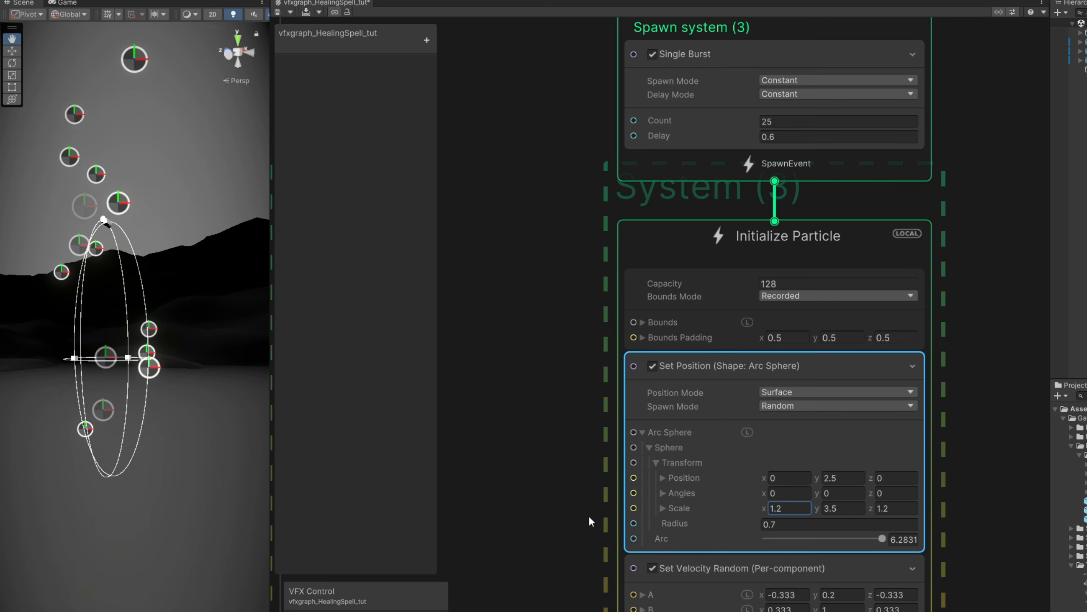
Step: Set the Set Velocity Random range in Initialize Particle to A (0, 0.5, 0) and B (0, 5, 0)
middle_drag(589, 515, 581, 448)
middle_drag(561, 482, 551, 418)
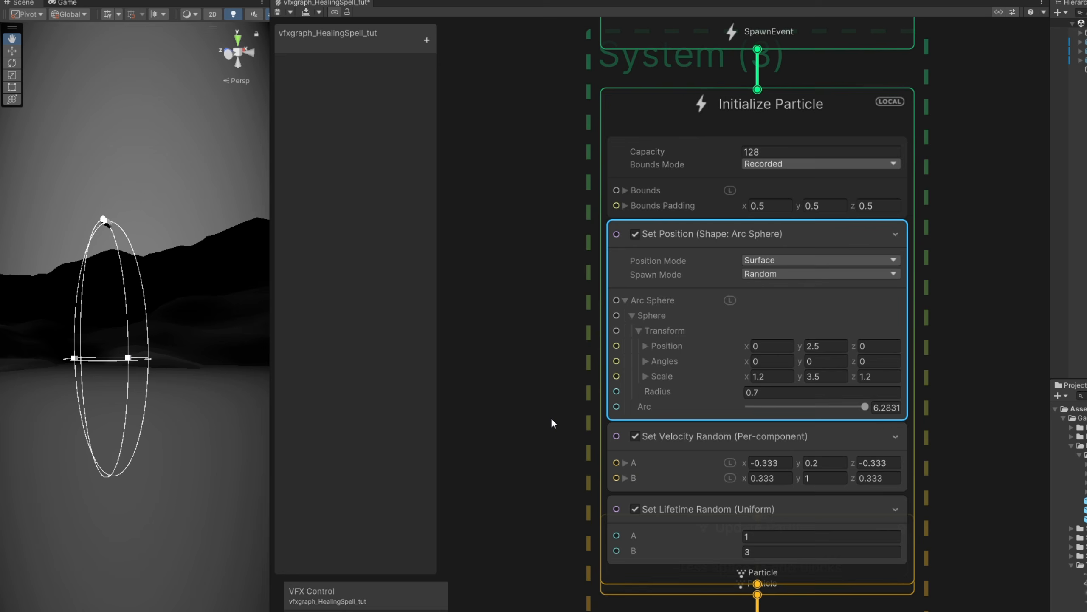
click(764, 462)
text(0)
click(768, 477)
text(0)
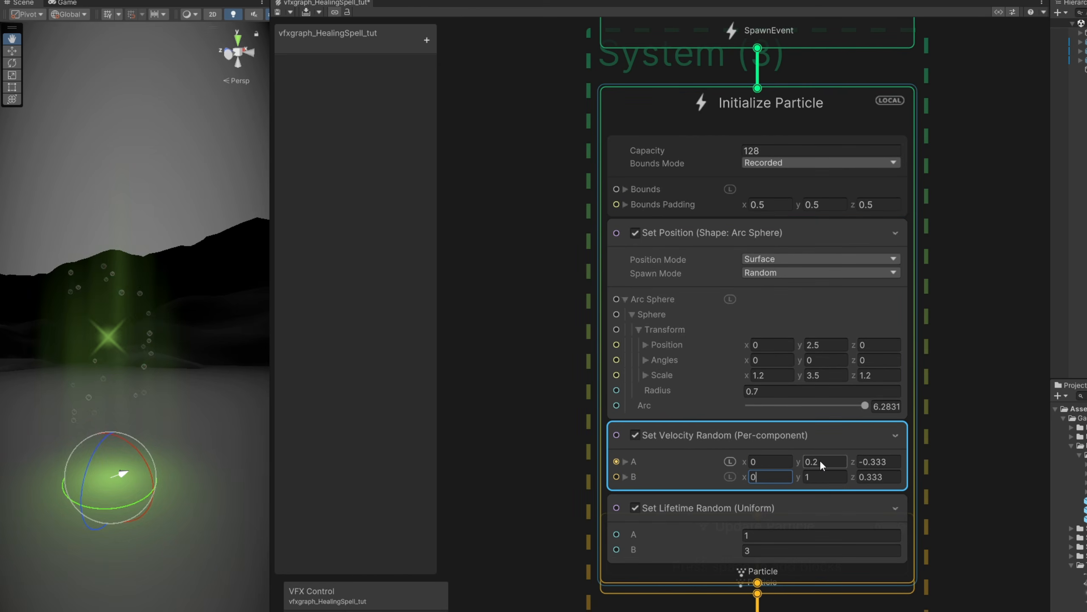
click(820, 460)
text(0.5)
click(819, 478)
text(5)
click(874, 461)
text(0)
click(869, 476)
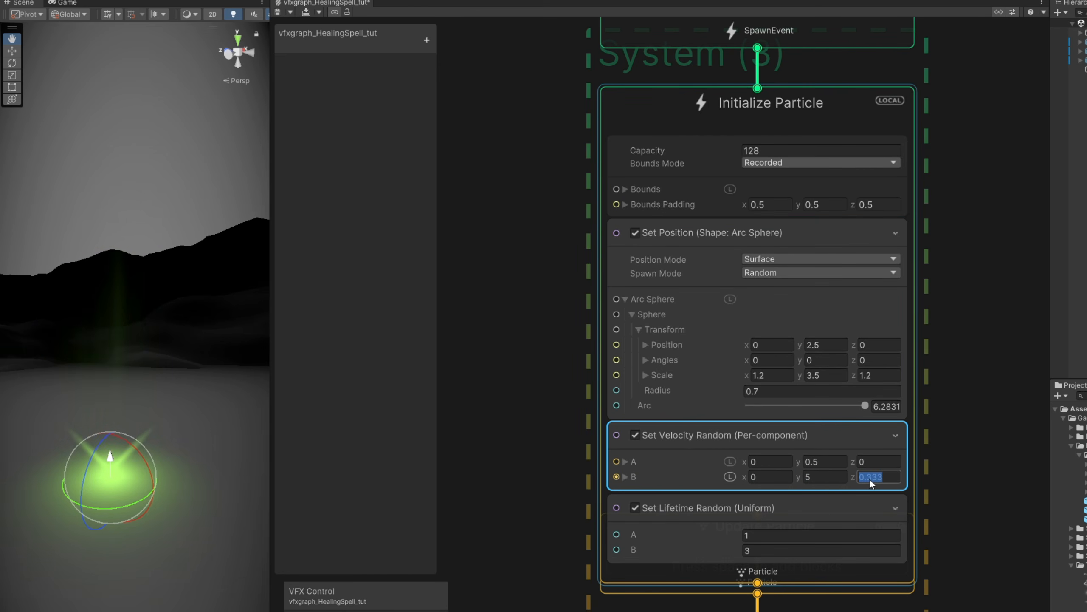
text(0)
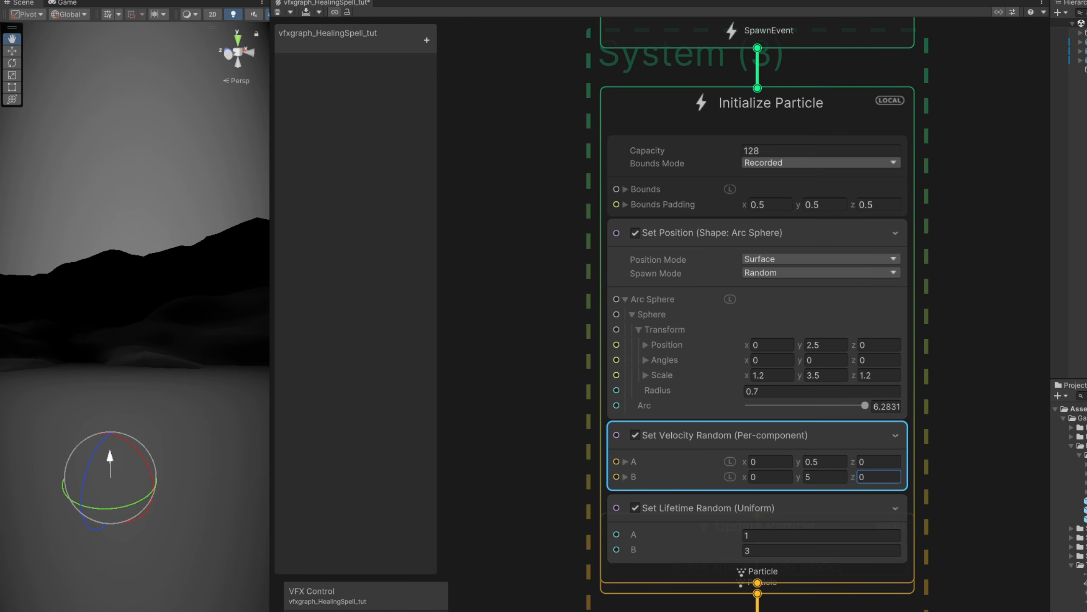
Step: Set the Set Lifetime Random range to A 0.8 and B 1.6
click(762, 503)
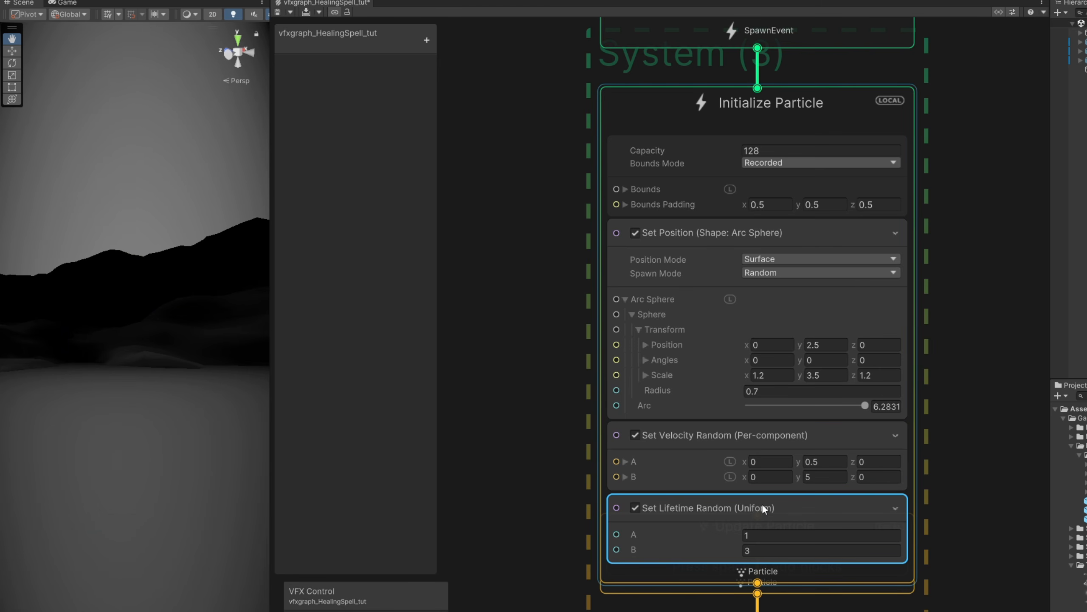
text(0.8)
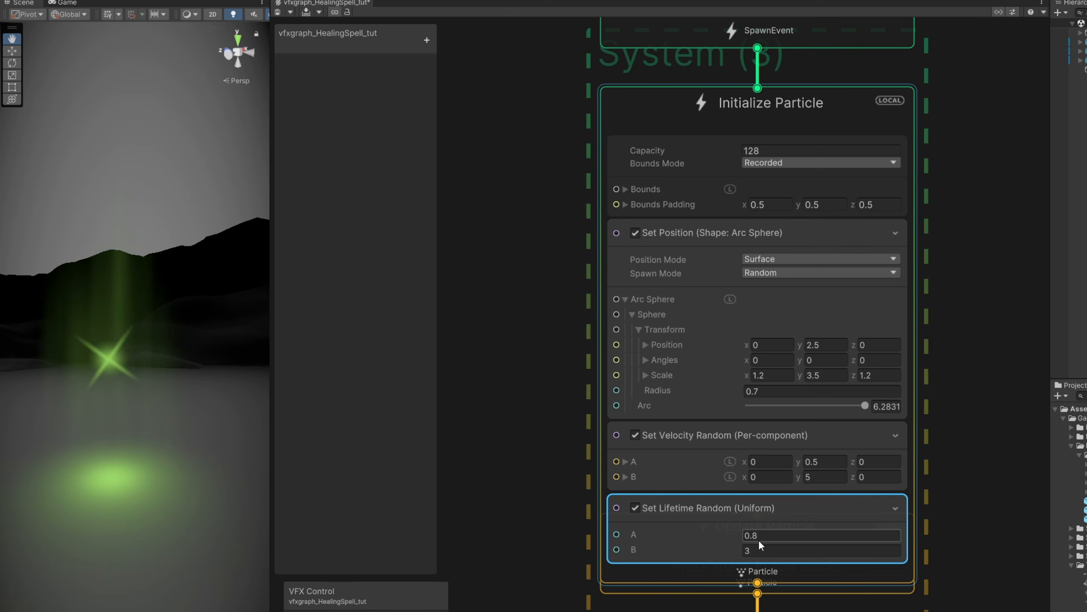
click(762, 550)
text(1.6)
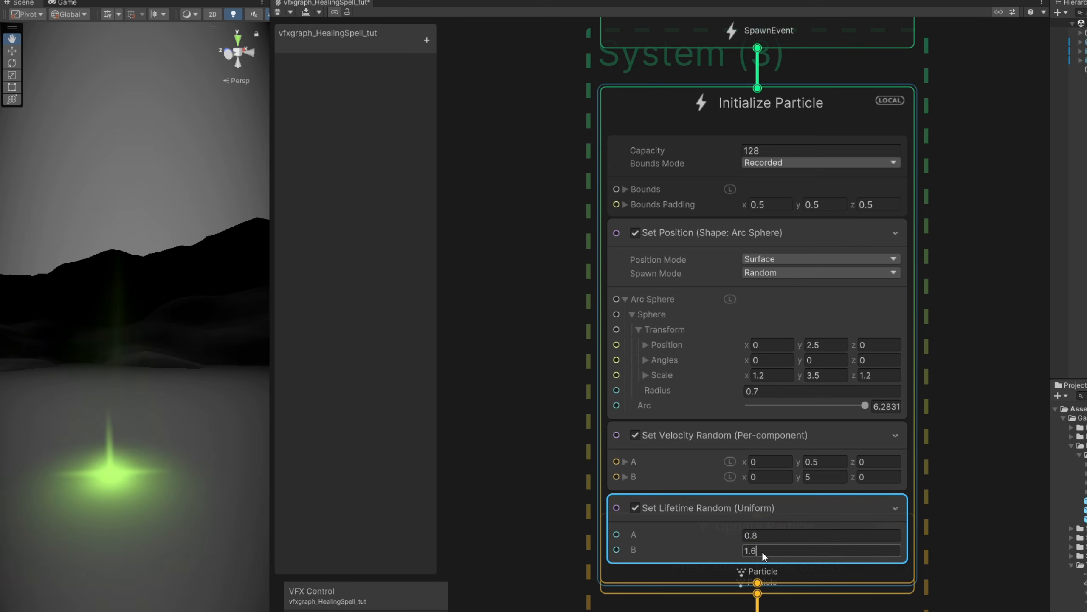
Step: Add a Set Angle block to Initialize Particle and switch its random mode to Uniform
scroll(780, 521, down, 3)
scroll(780, 521, down, 2)
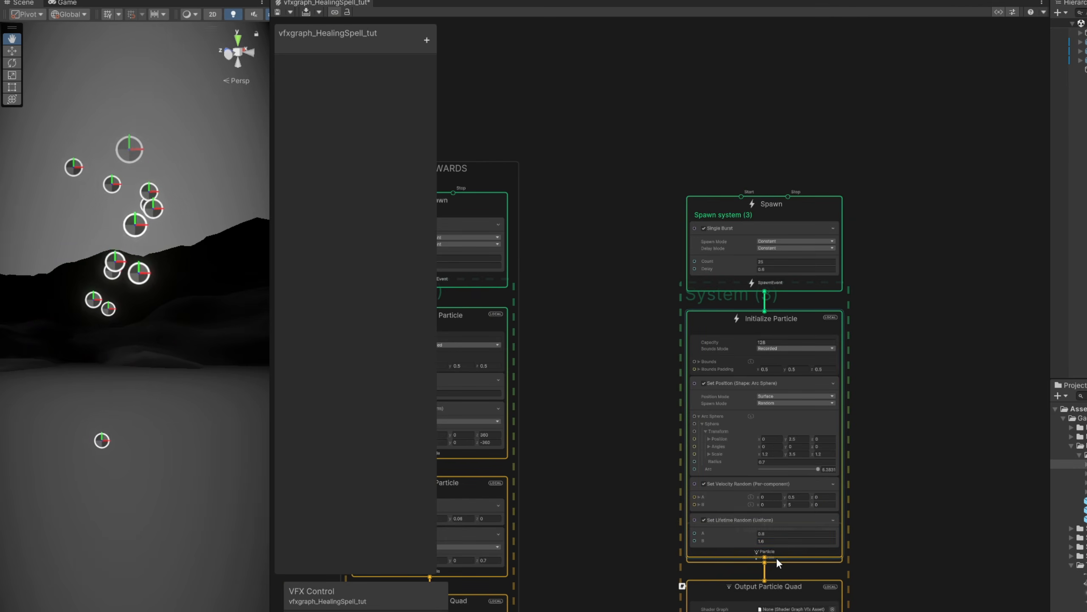
click(730, 557)
key(space)
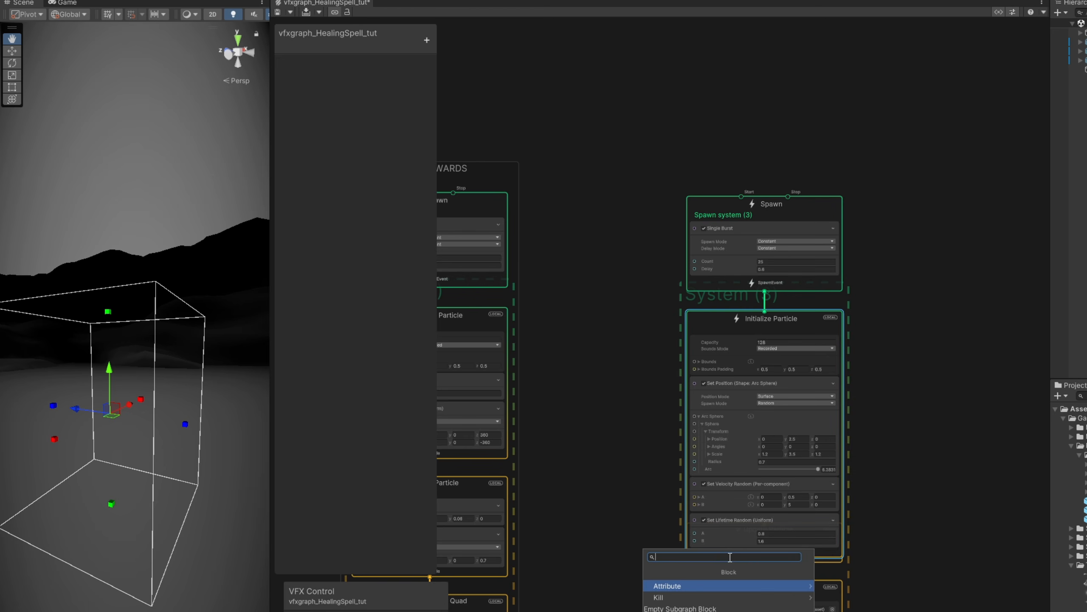
key(Return)
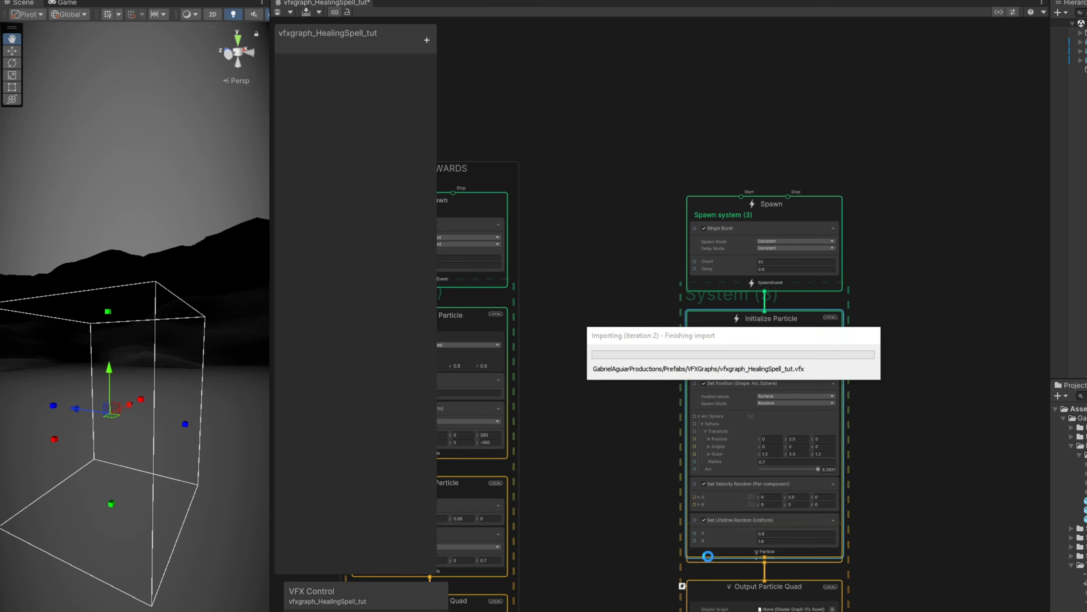
scroll(857, 568, up, 3)
middle_drag(884, 573, 900, 424)
scroll(809, 416, up, 2)
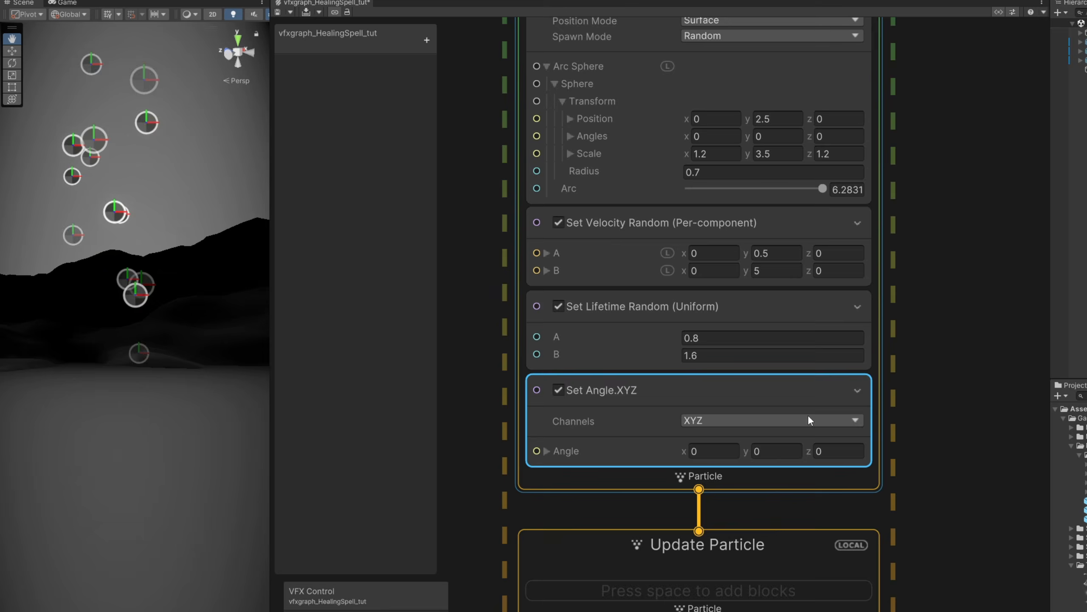
click(980, 83)
click(980, 119)
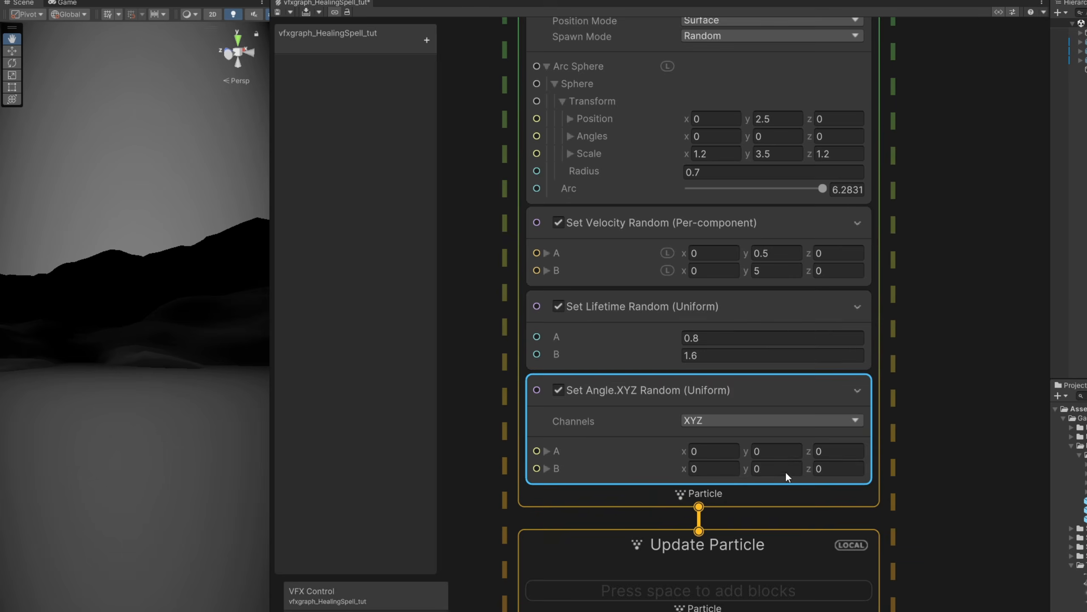
Step: Set the random angle's Z range to 360 for A and -360 for B
click(457, 454)
text(360)
click(837, 468)
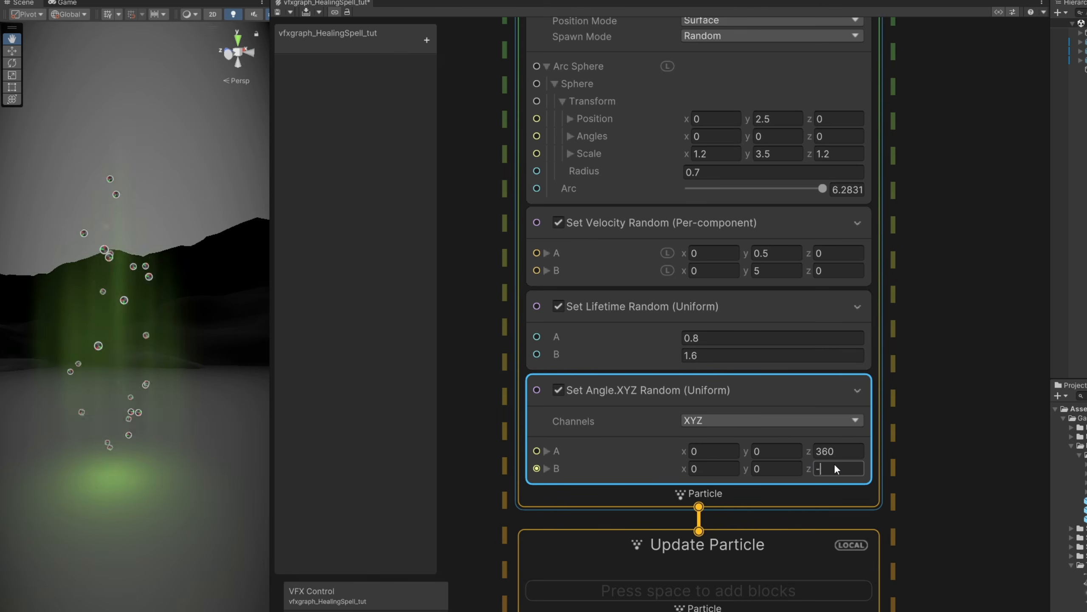
text(-360)
Step: Assign the Flare04 texture as the main texture of the burst system's Output Particle Quad
middle_drag(939, 611, 968, 538)
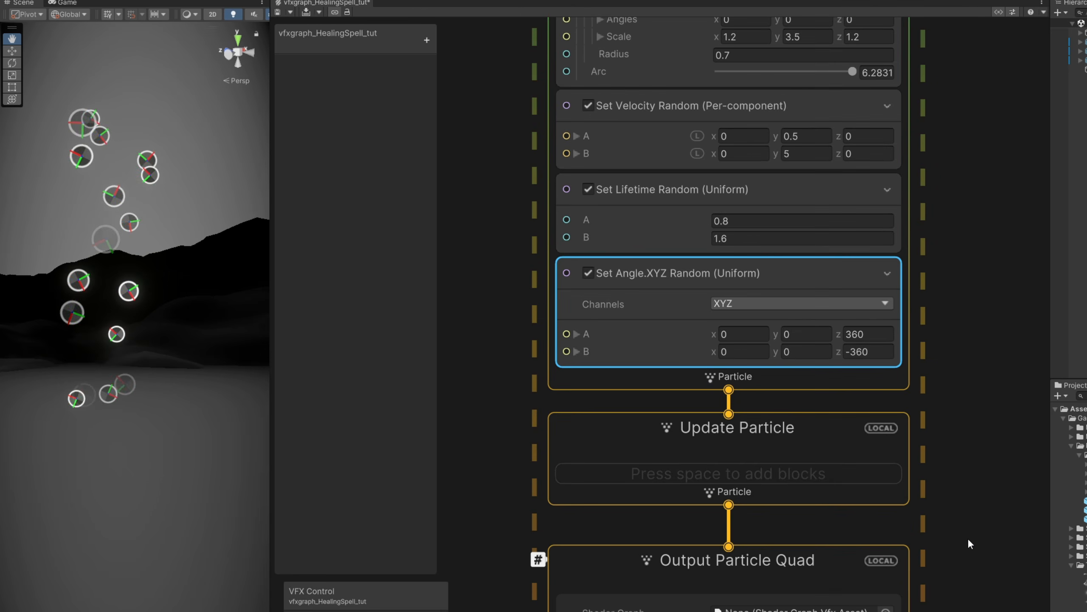
scroll(959, 349, down, 3)
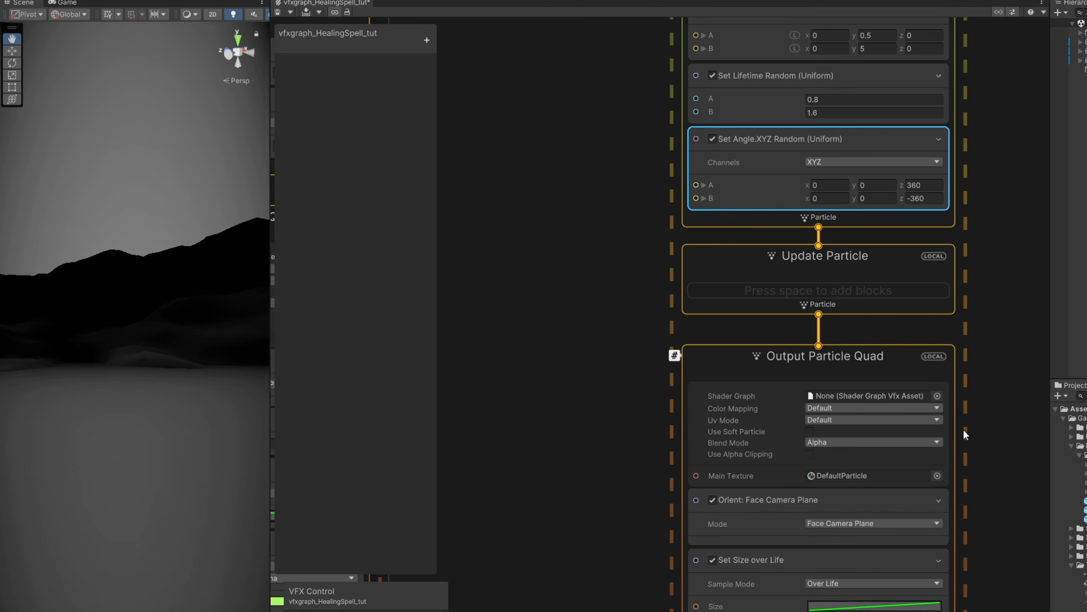
click(889, 456)
text(flare)
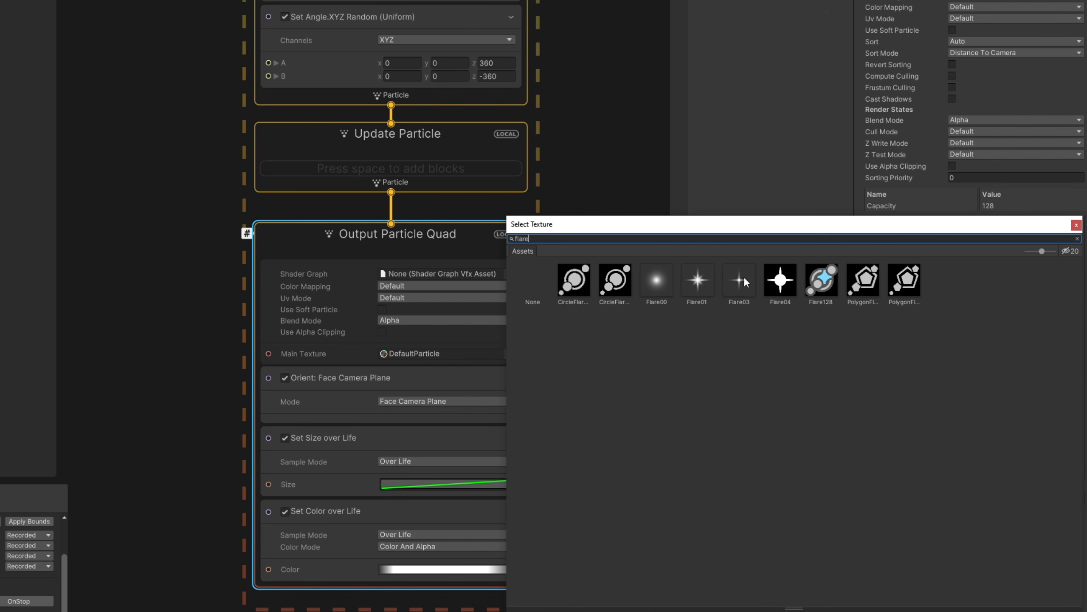
double_click(780, 280)
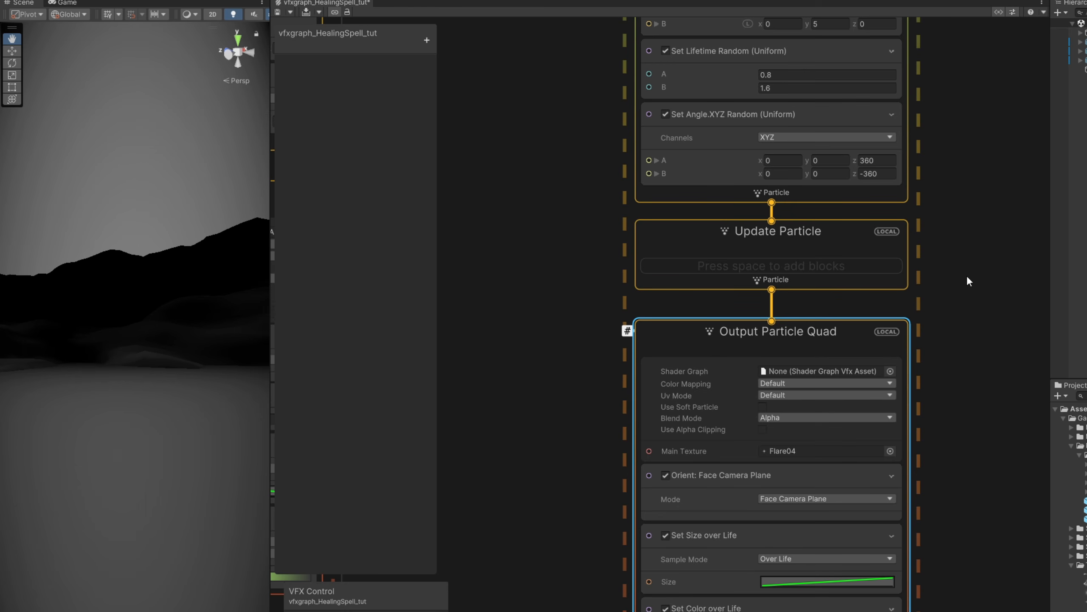
Step: Add a Turbulence block to the burst system's Update Particle context
middle_drag(956, 279, 955, 297)
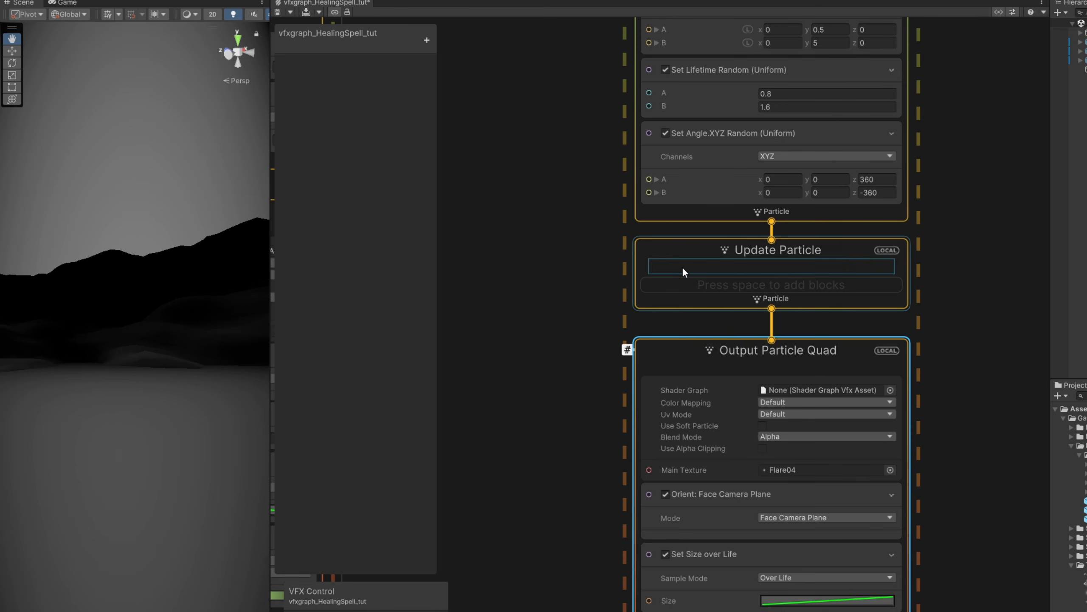
click(678, 248)
key(space)
text(tur)
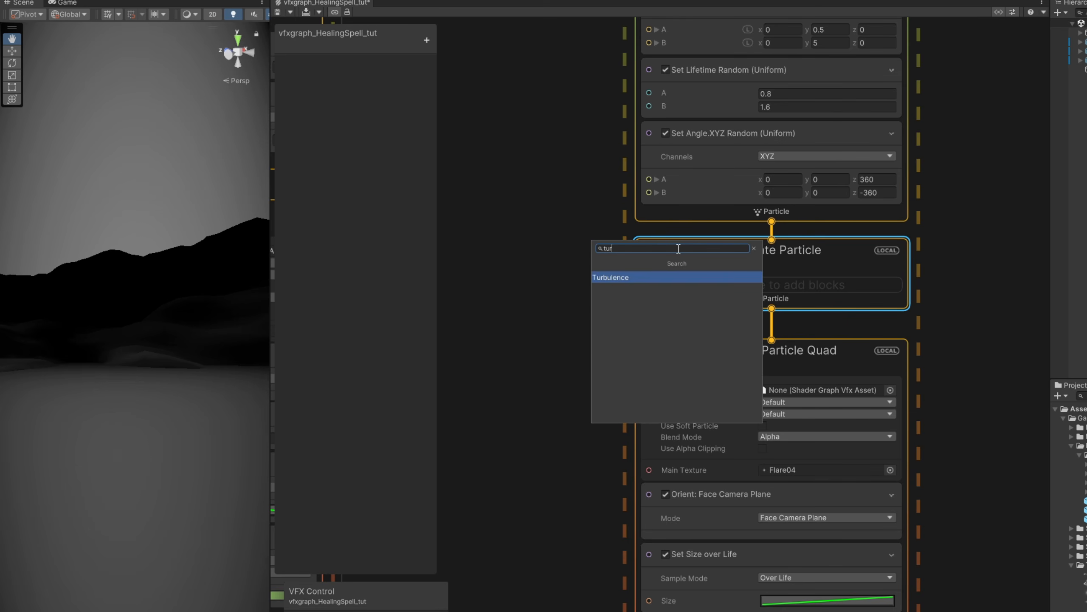
key(Return)
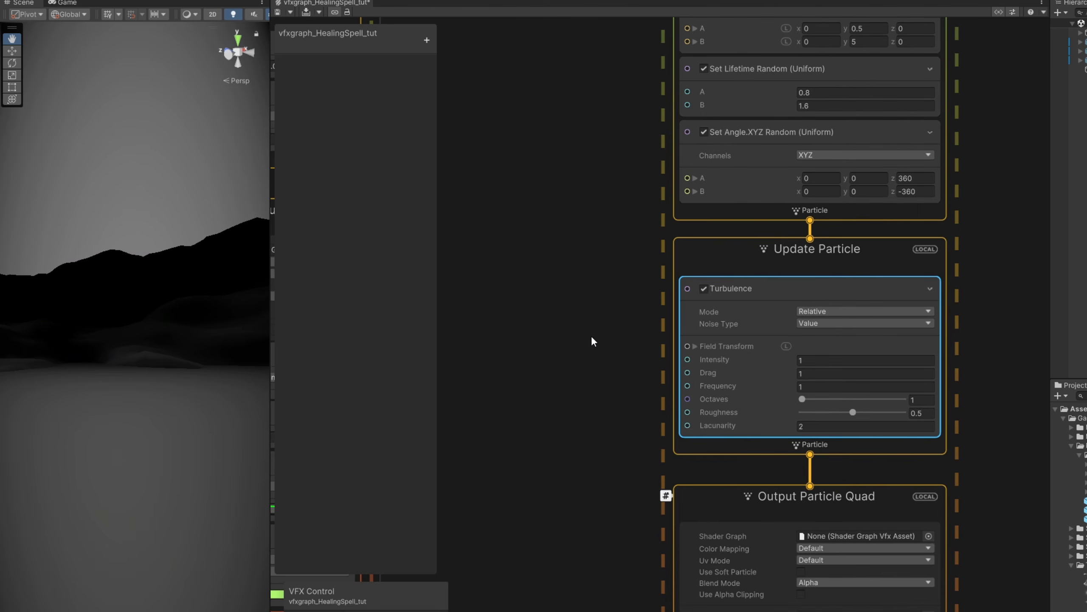
Step: Create a Random Number node with min 1 and max 3, and connect it to the Turbulence intensity
key(space)
text(ra)
key(Return)
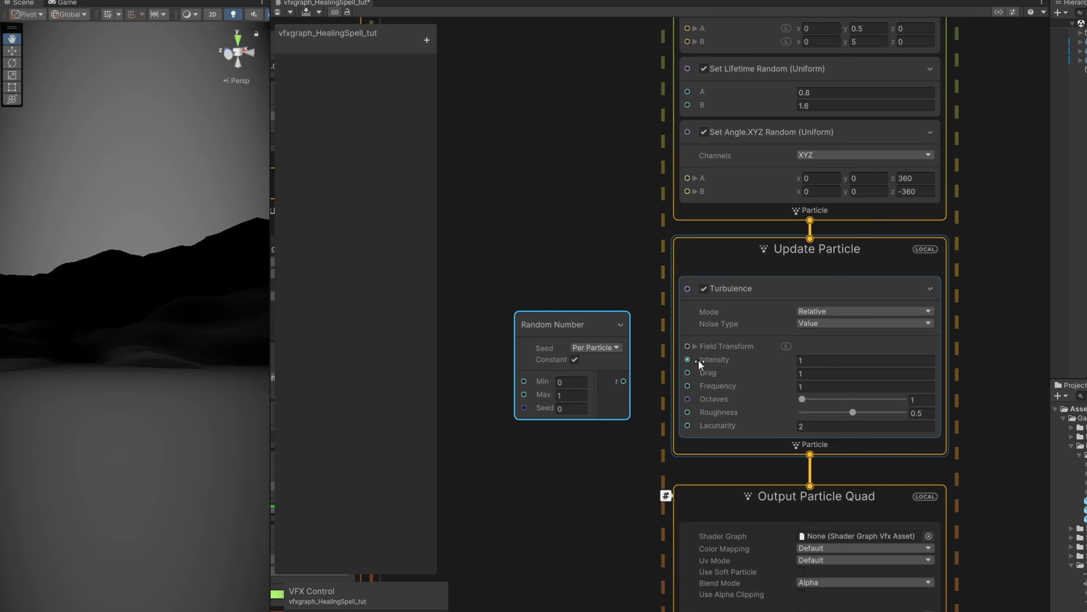
click(570, 383)
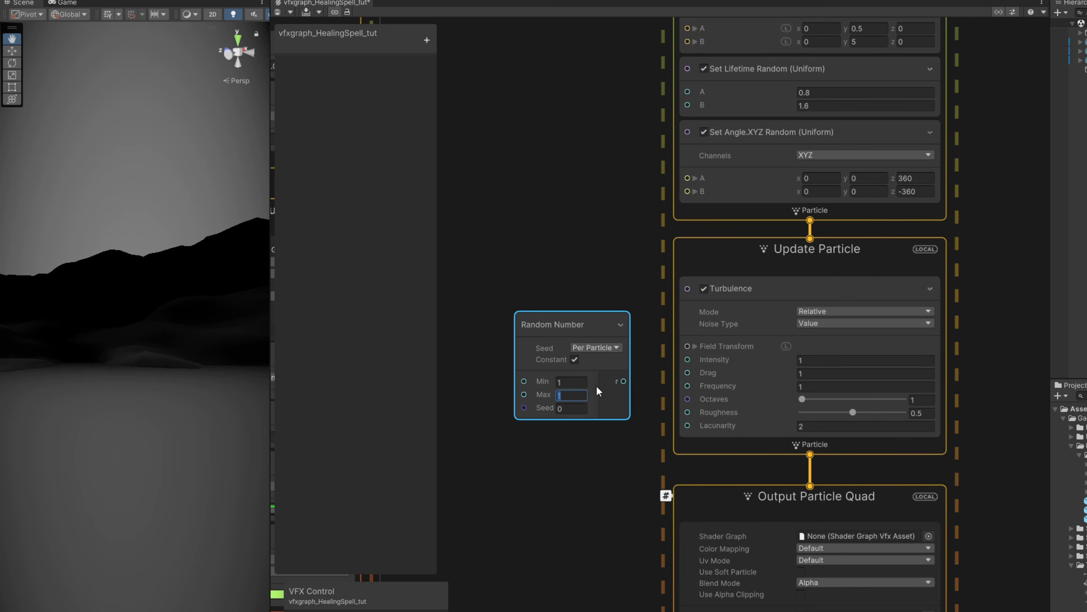
drag(623, 381, 687, 358)
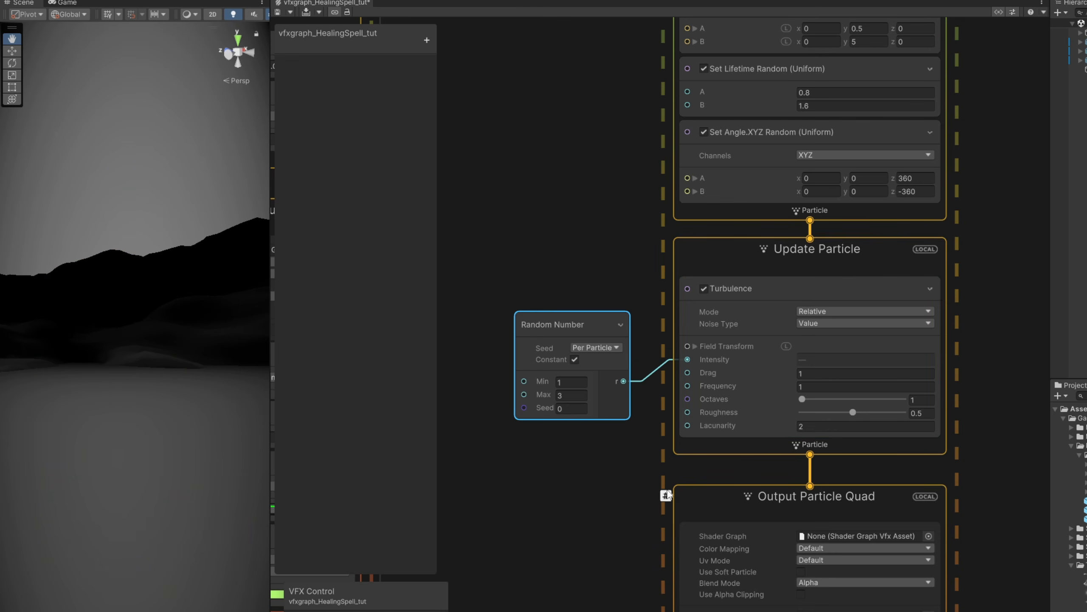
Step: Add an Add Angle block below Turbulence in Update Particle and set its Z angle to 0.5
click(690, 431)
click(703, 444)
key(space)
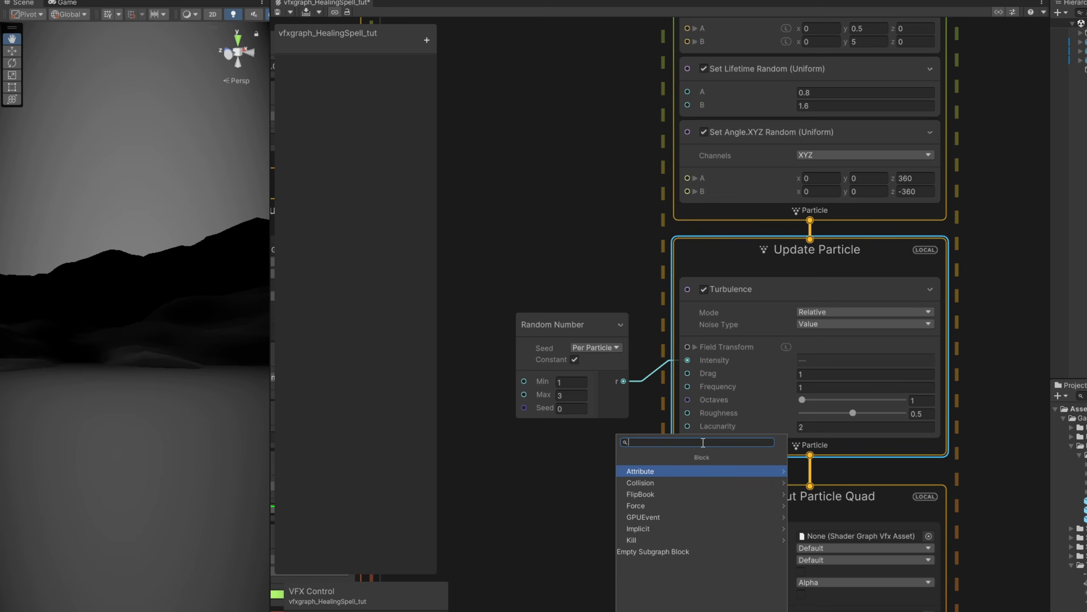
text(add ang)
key(Return)
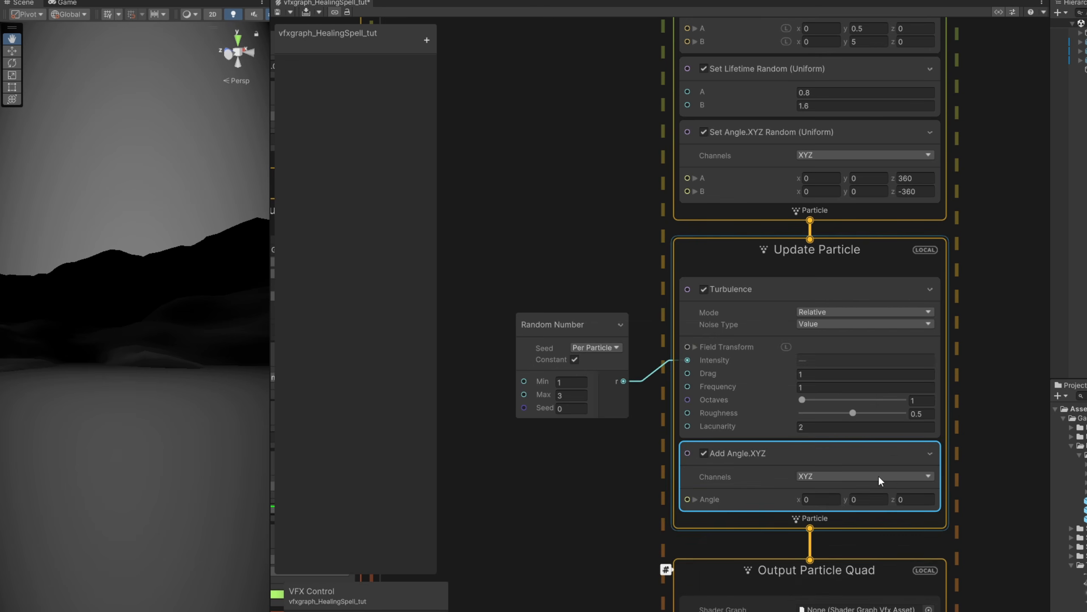
click(904, 499)
text(.5)
key(Return)
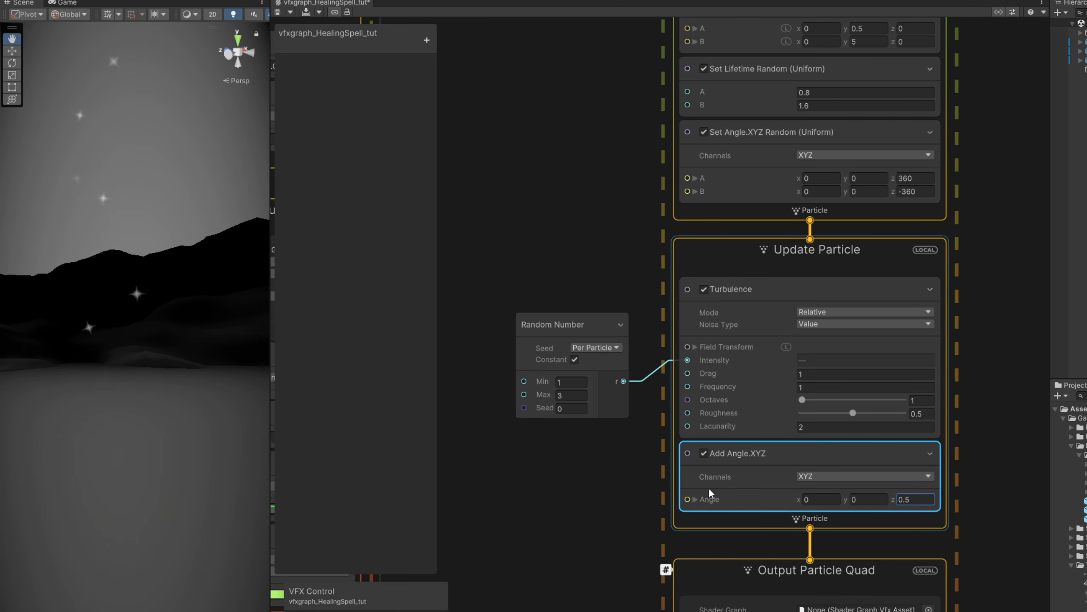
Step: Change the Set Size over Life curve to the preset that eases down from 1 to 0
middle_drag(539, 574, 547, 489)
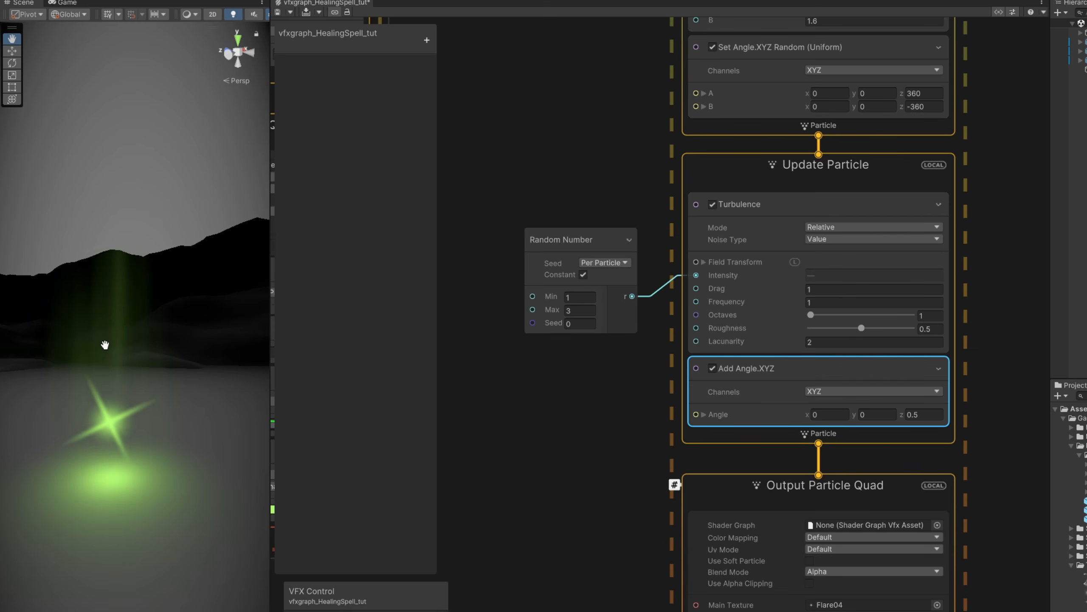
middle_drag(610, 559, 595, 480)
middle_drag(597, 585, 579, 477)
click(762, 400)
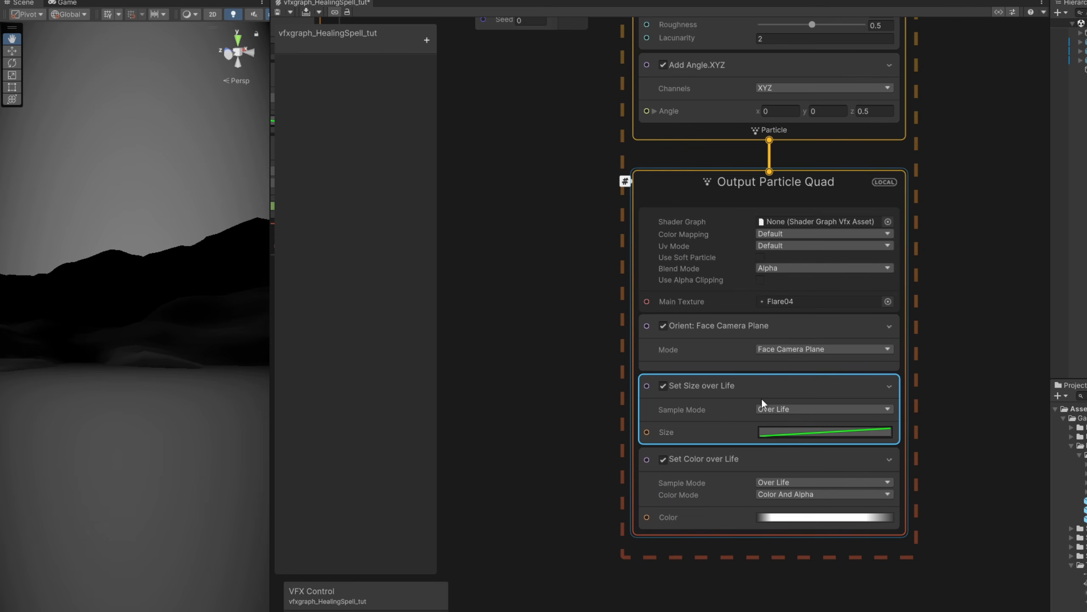
click(785, 433)
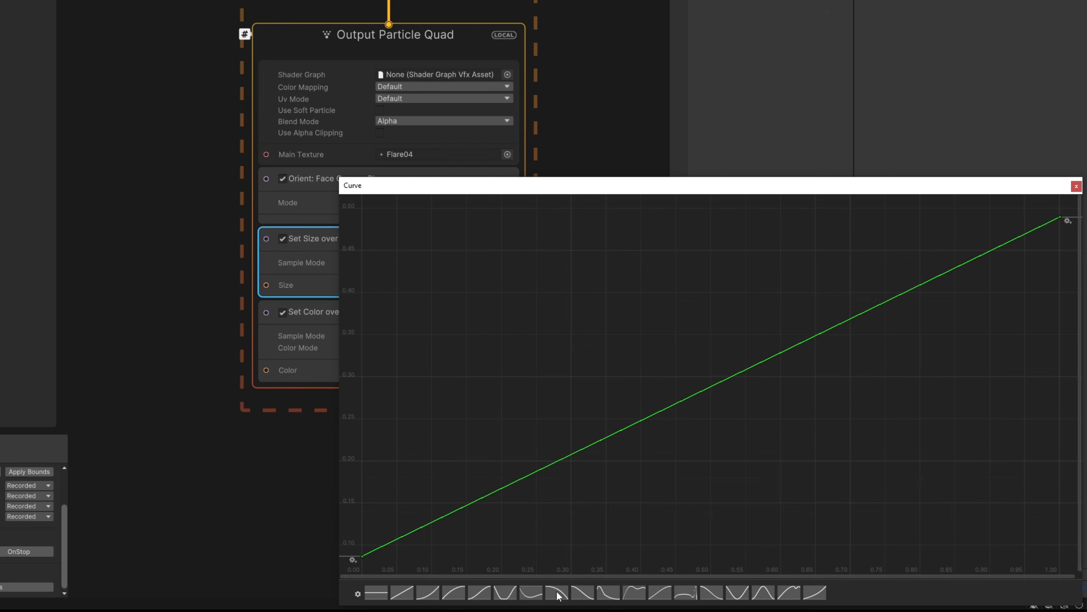
click(557, 594)
key(f)
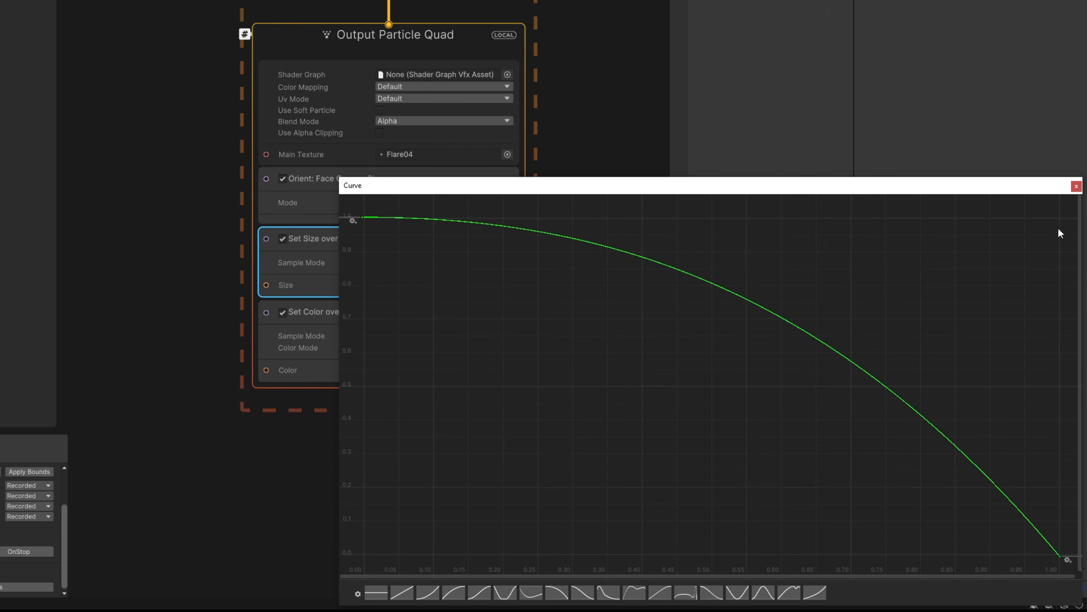
click(1077, 186)
Step: Add a Set Size block above Set Size over Life in the burst system's Output Particle Quad, with Random set to Uniform
key(space)
text(set )
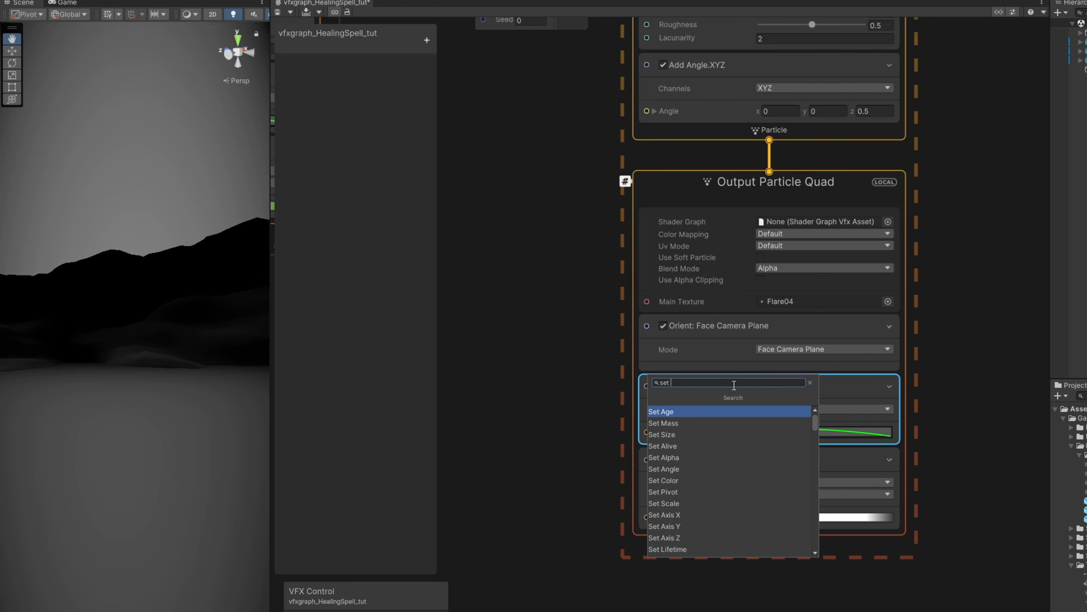
text(siz)
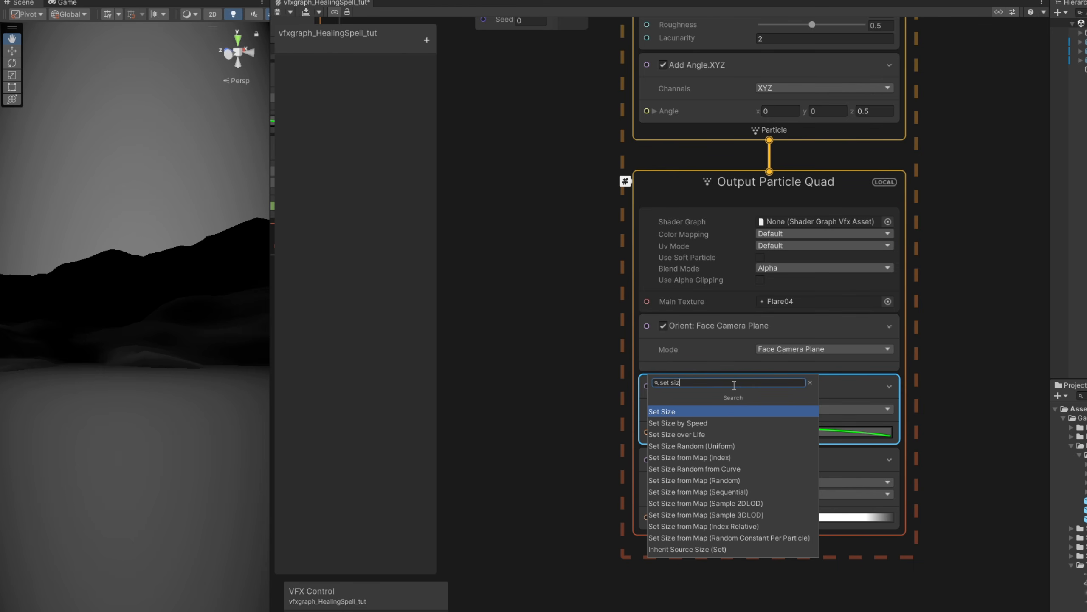
key(Return)
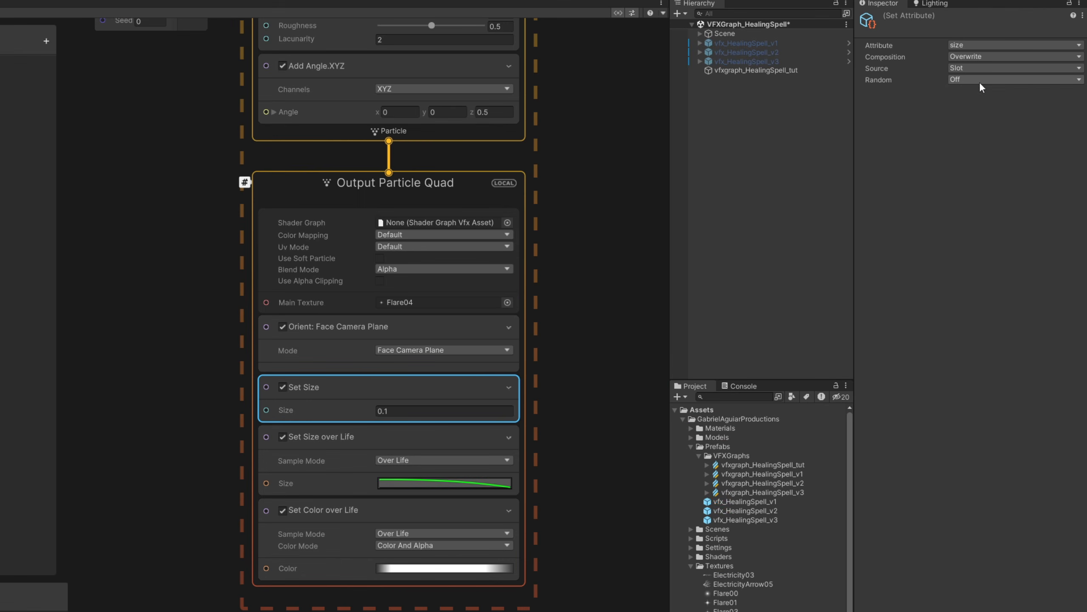
click(981, 80)
click(984, 116)
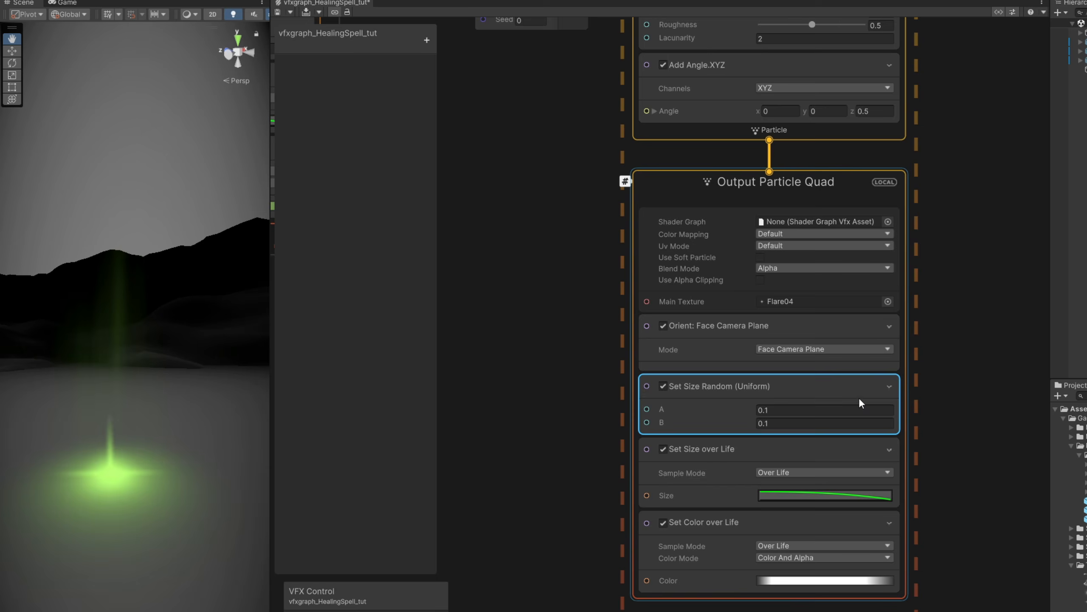
Step: Set the random size range to A 0.05 and B 0.2
click(831, 410)
text(0.05)
click(797, 422)
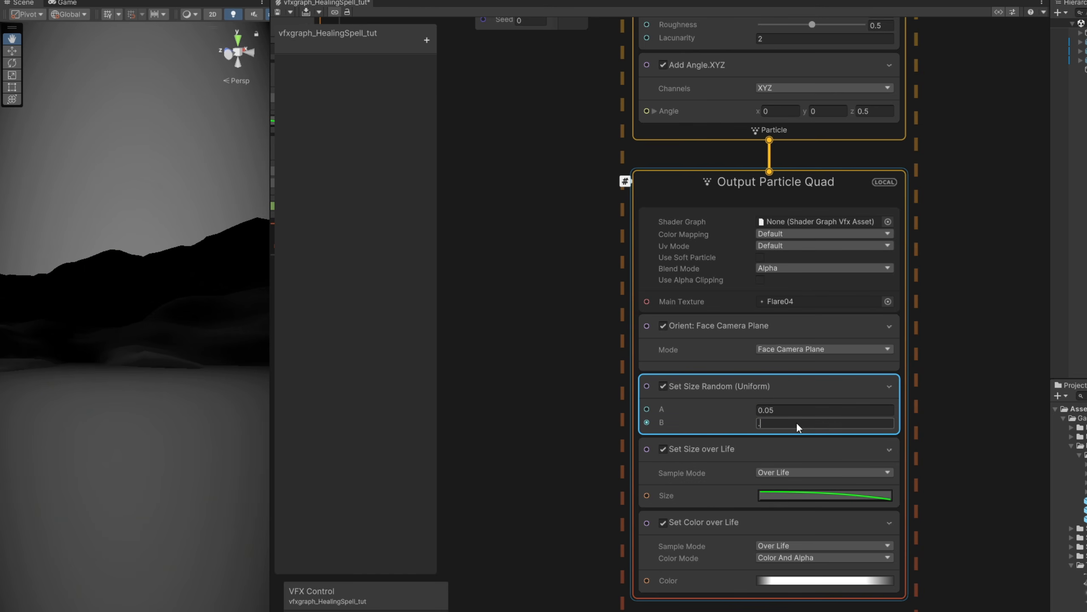
Step: Change the Set Size over Life block's composition to Multiply
middle_drag(571, 523, 581, 440)
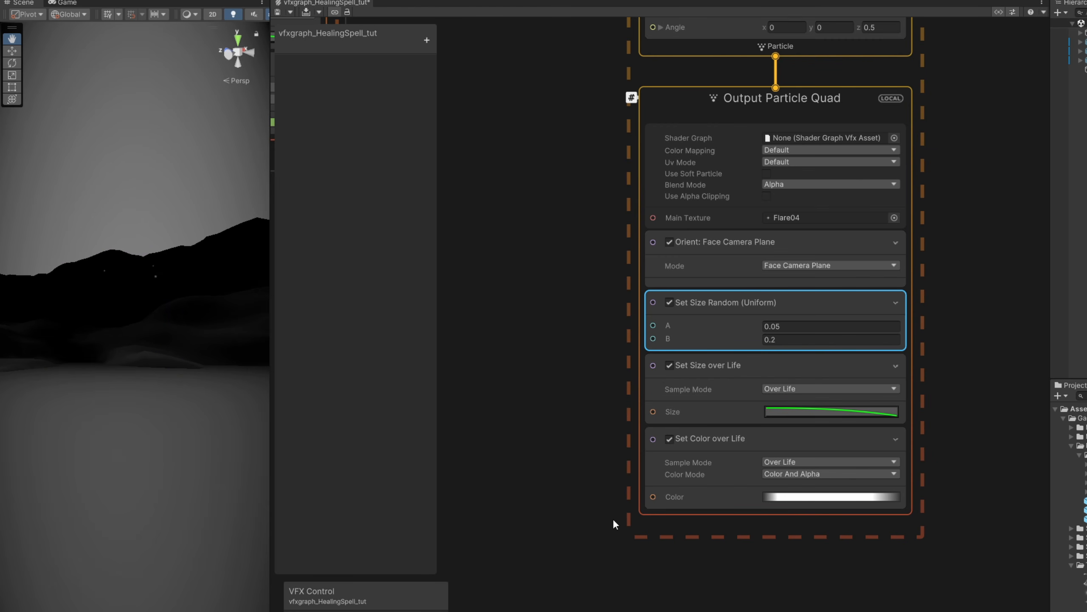
click(786, 365)
click(969, 61)
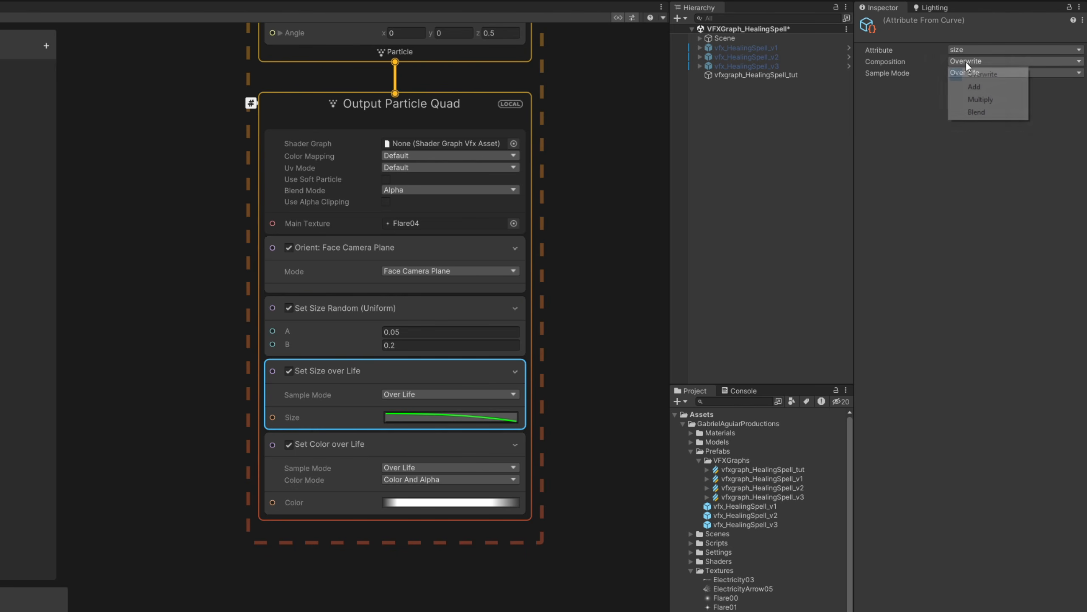
click(969, 96)
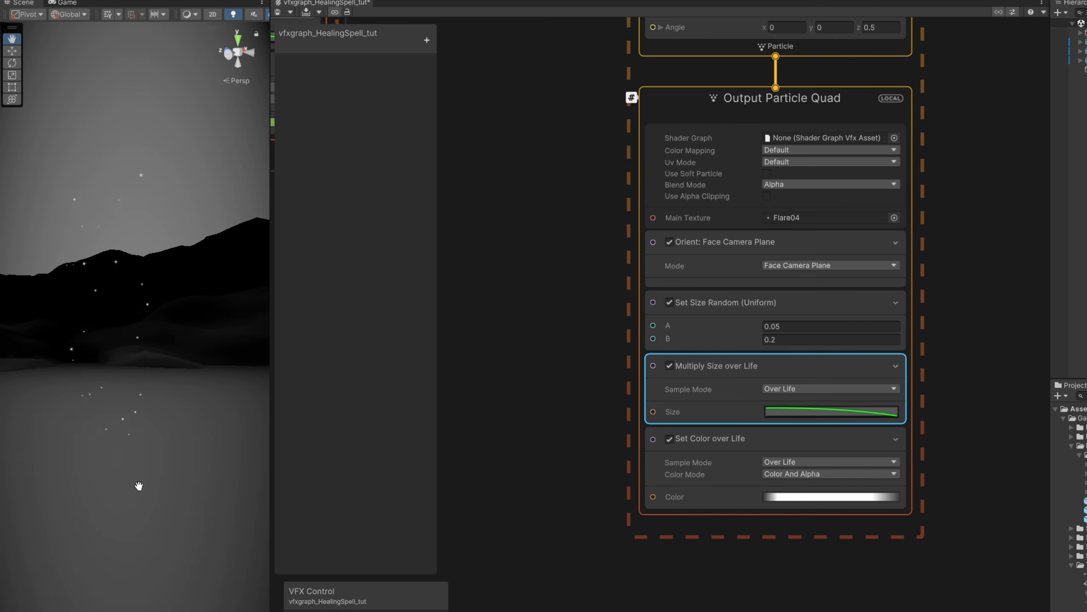
Step: Give the first color key of the burst's Set Color over Life gradient a green with hue 103 and slightly raised HDR intensity
click(733, 455)
click(793, 497)
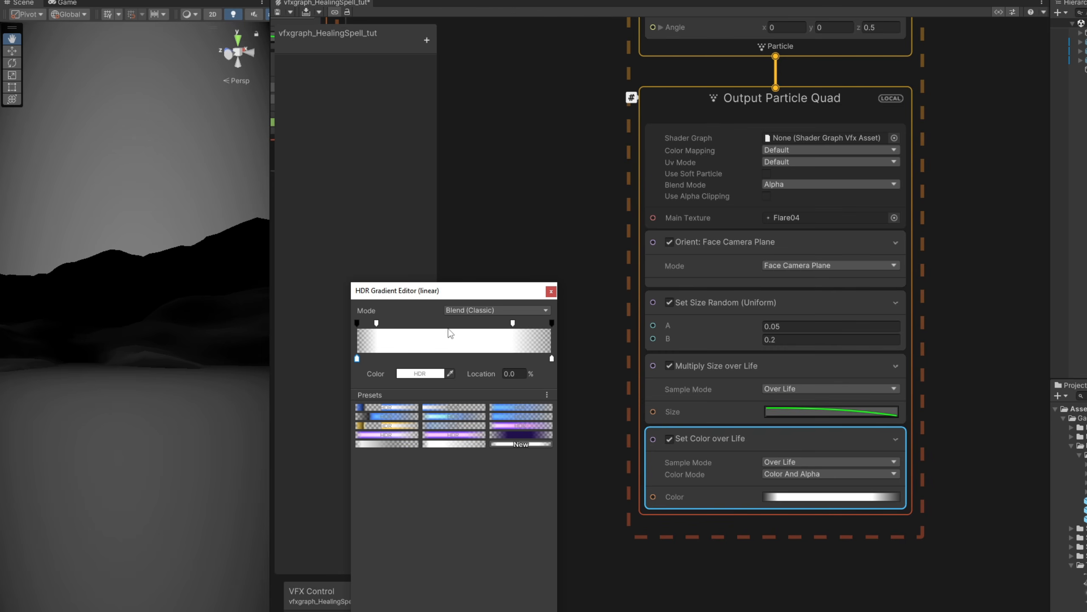
click(409, 373)
click(463, 412)
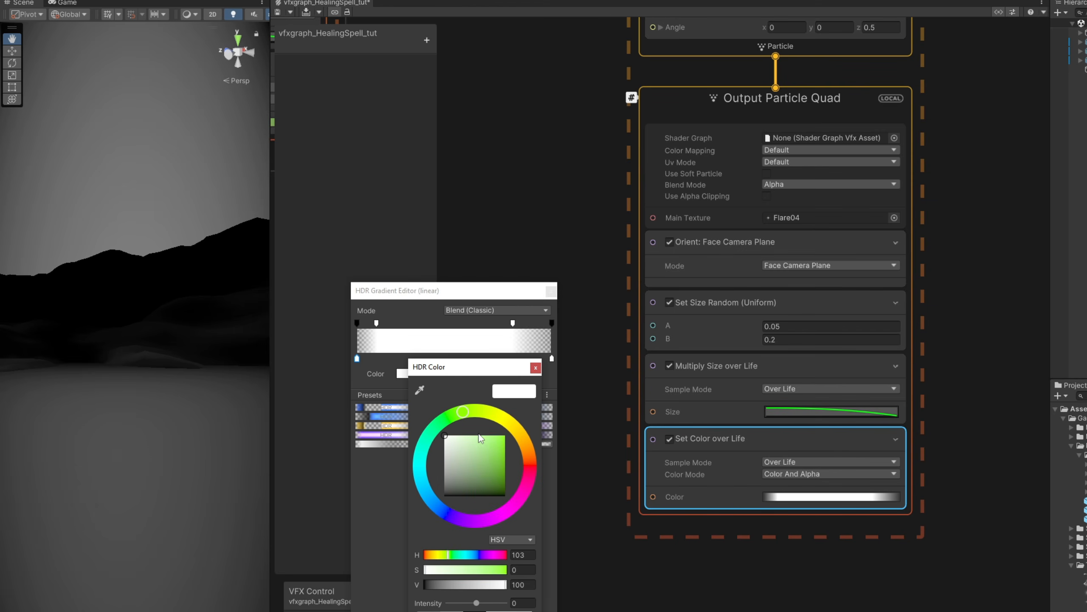
click(489, 437)
drag(476, 603, 484, 602)
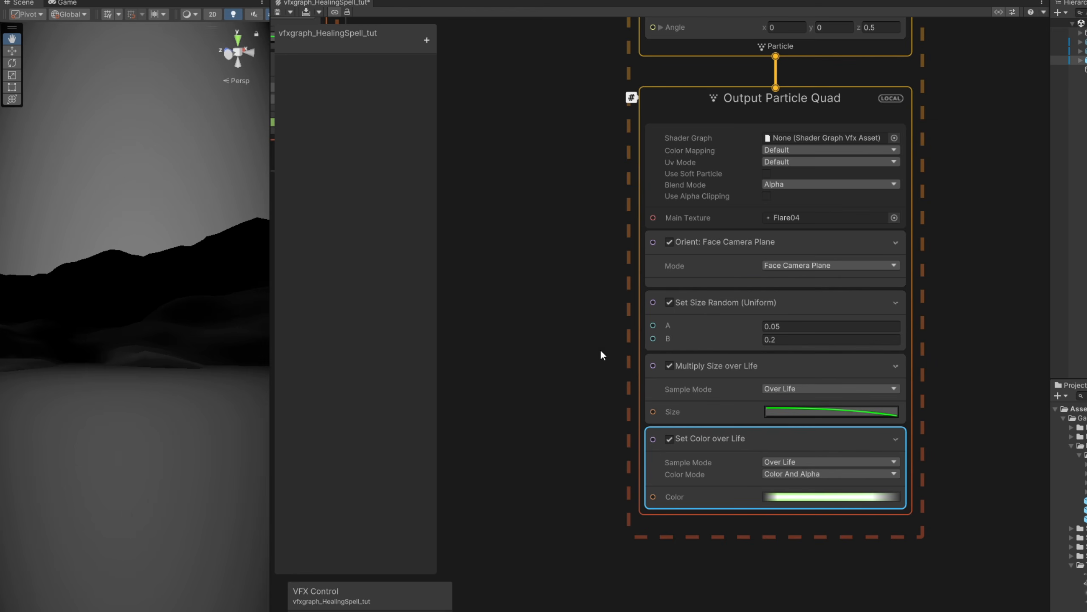
Step: Recolor the first key of System (2)'s Set Color over Life gradient to a brighter yellowish green
scroll(573, 355, down, 4)
middle_drag(533, 360, 940, 442)
middle_drag(756, 315, 693, 598)
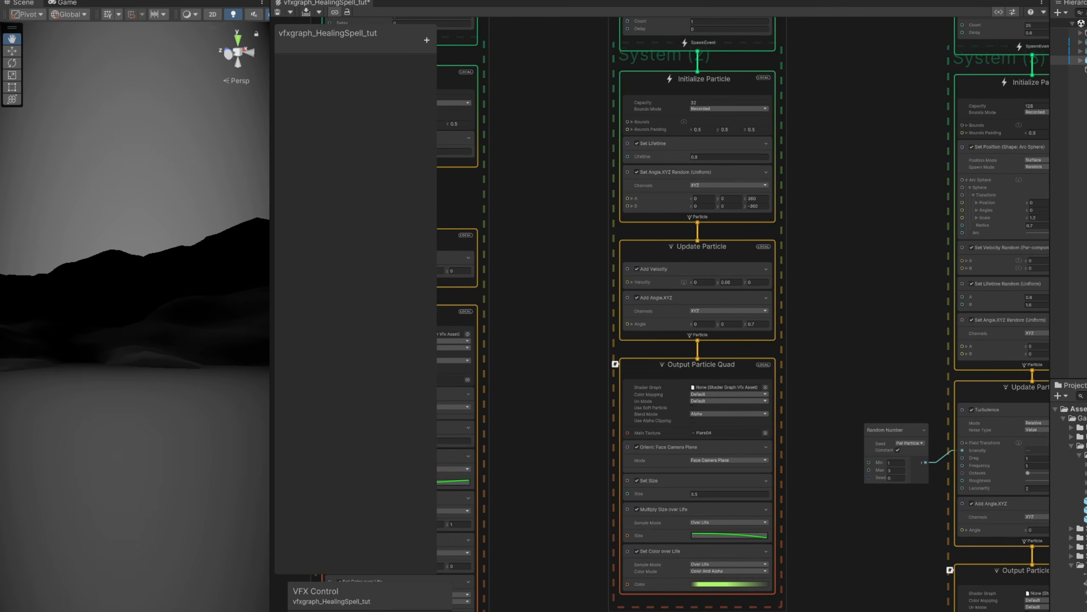
scroll(693, 598, up, 5)
click(715, 568)
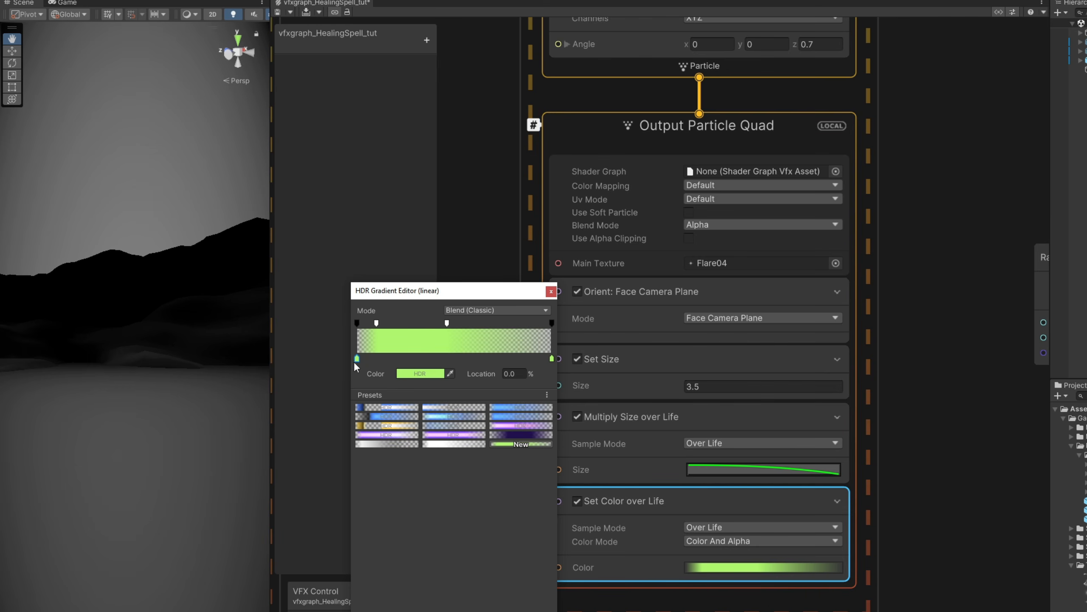
click(403, 372)
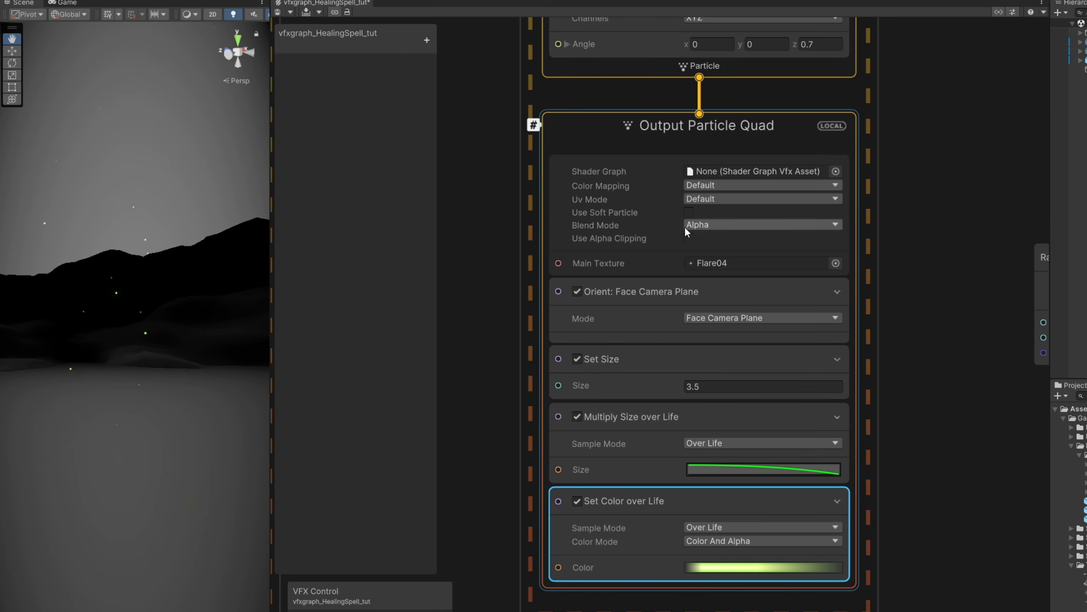
Step: Enable Use Soft Particle on System (2)'s Output Particle Quad and set its Add Velocity Y value to 0.065
click(689, 213)
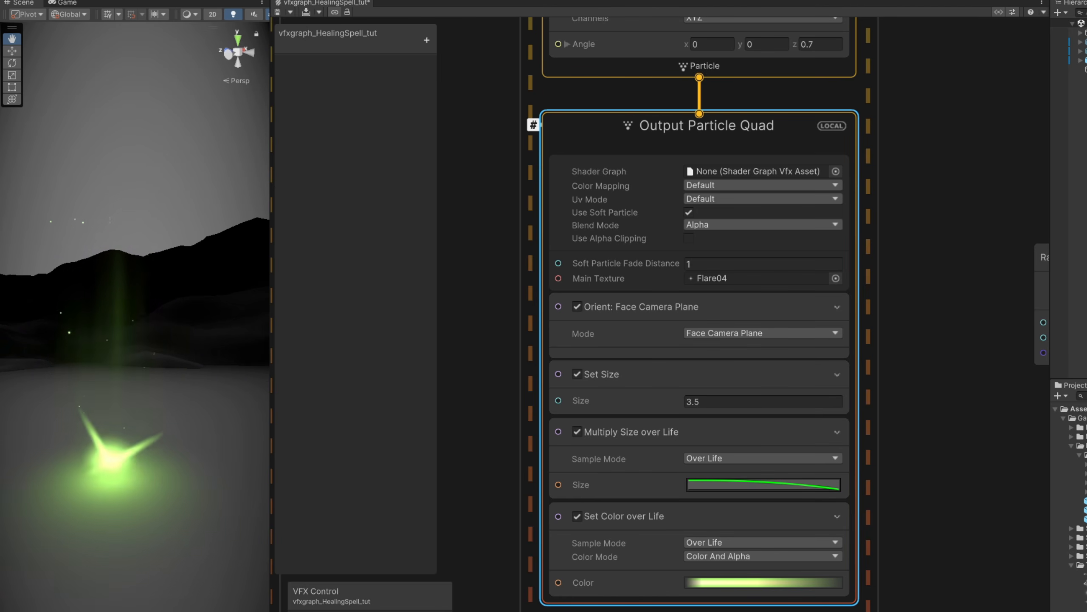
middle_drag(517, 276, 496, 529)
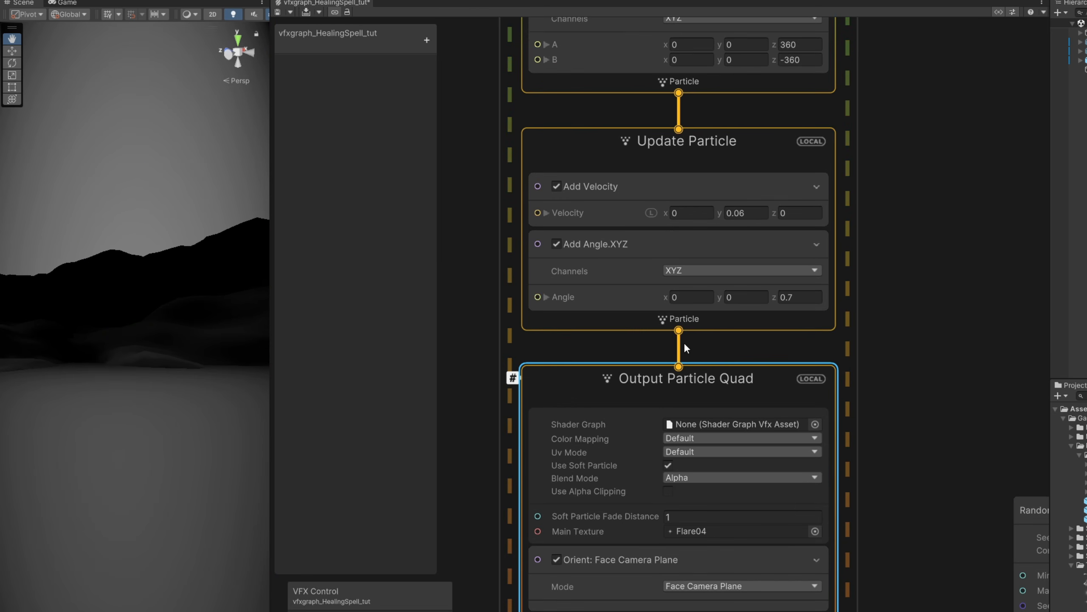
click(762, 215)
double_click(757, 214)
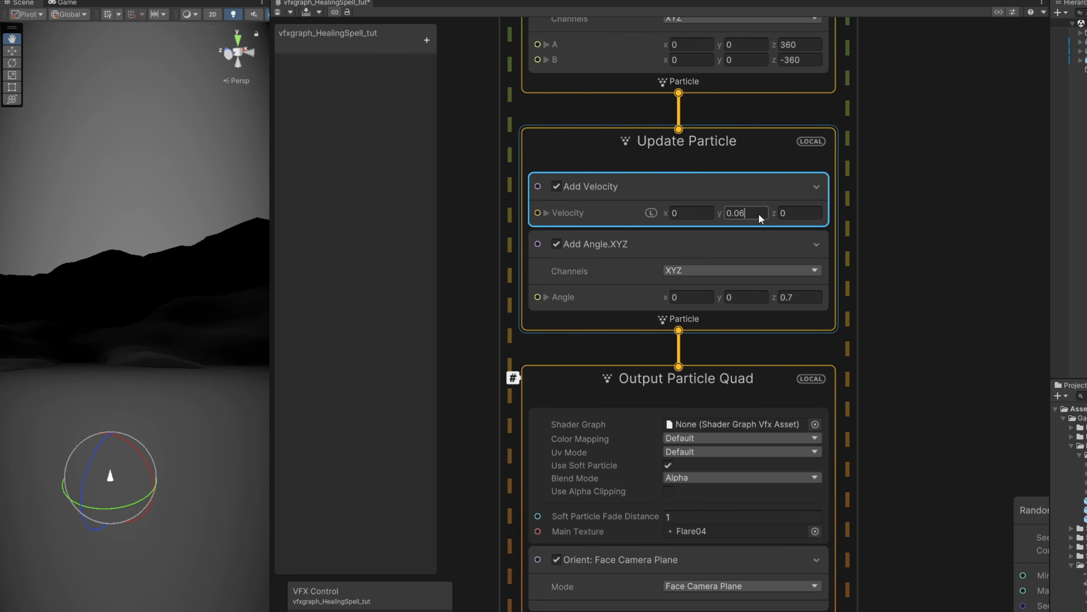
text(5)
key(Return)
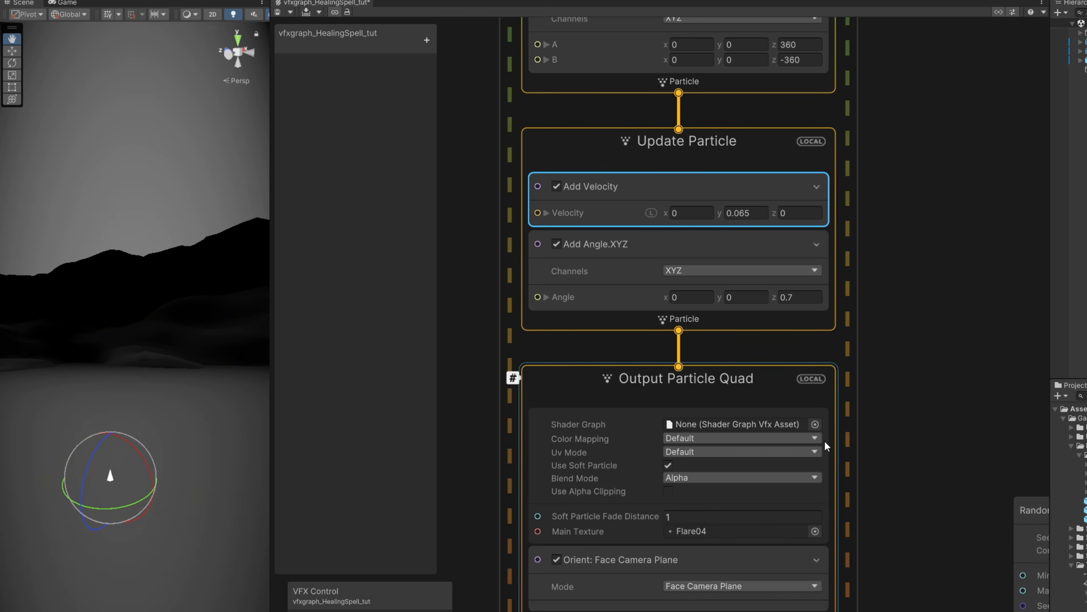
Step: Play the finished reference effects vfxgraph_HealingSpell_v1 and vfxgraph_HealingSpell_v3 in the scene
scroll(816, 468, down, 5)
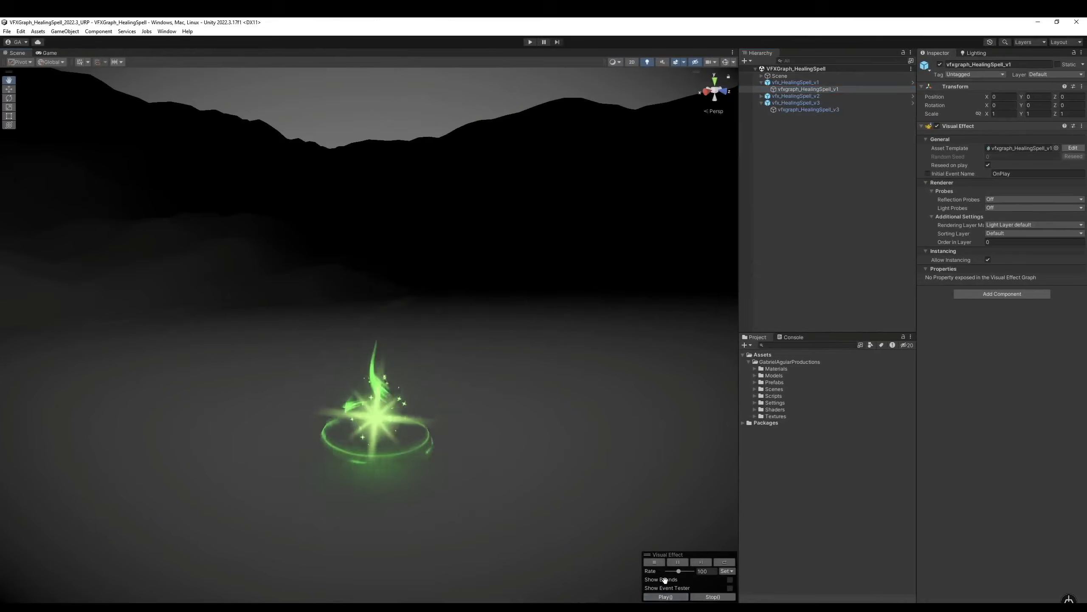
click(662, 597)
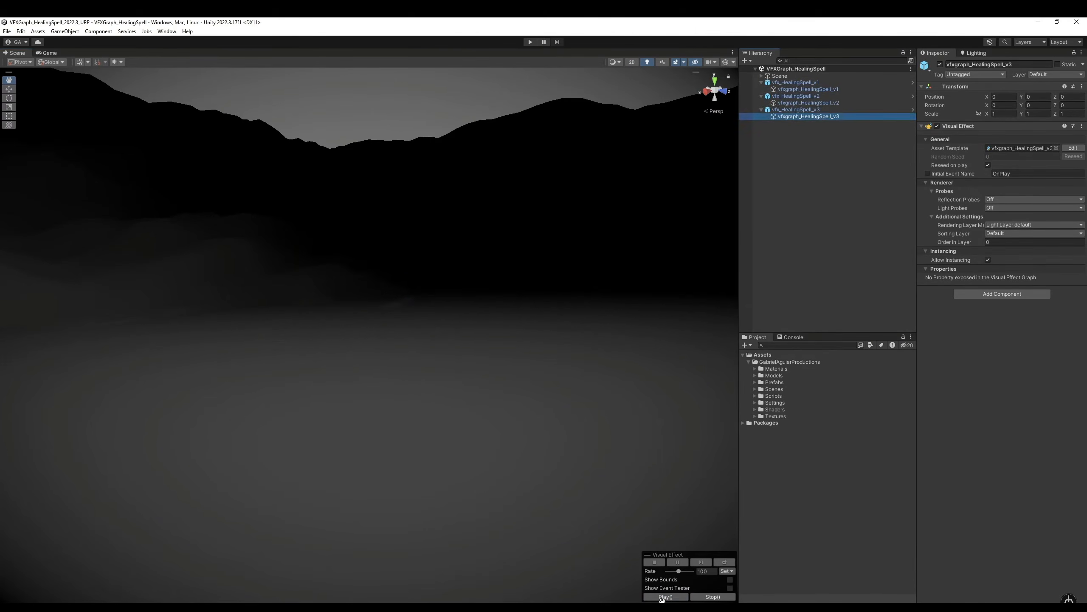
click(664, 597)
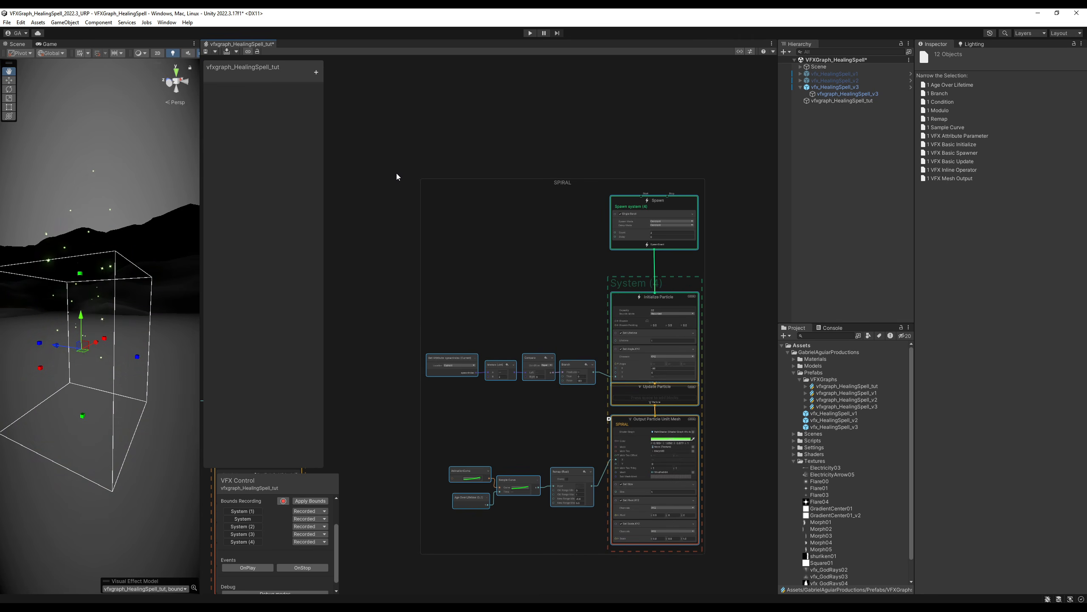
Step: Reposition the SPIRAL node group in the graph, and replay the vfxgraph_HealingSpell_tut effect several times
drag(570, 177, 484, 155)
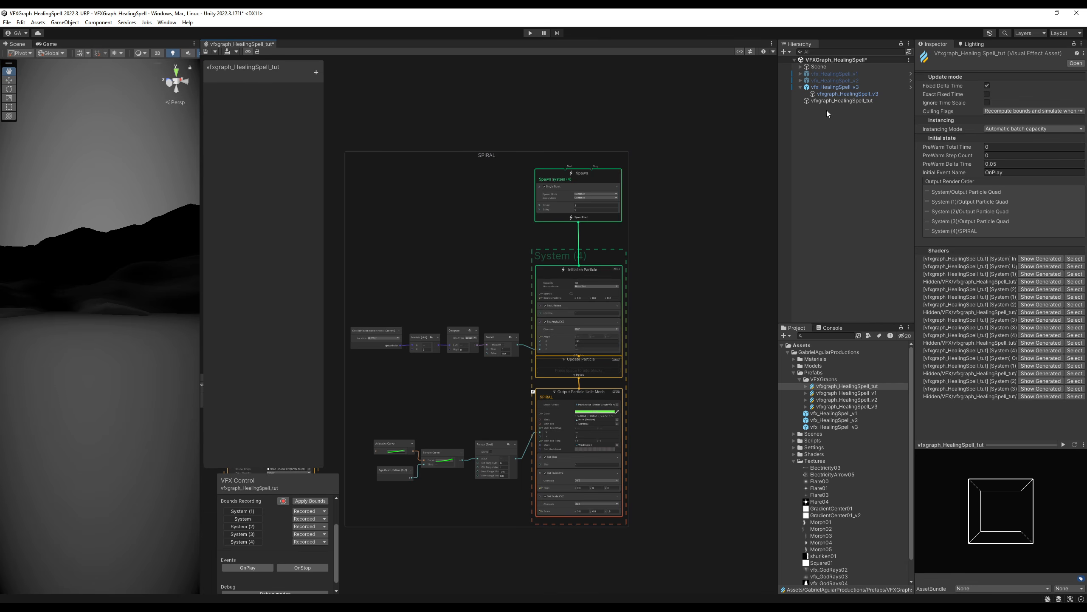
click(813, 101)
click(248, 567)
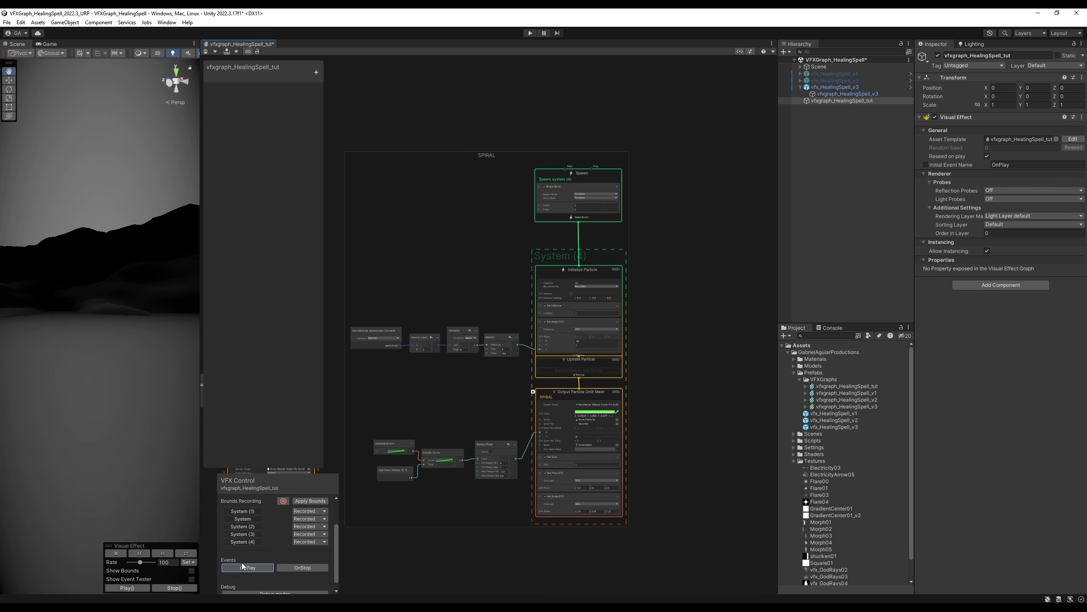
click(242, 565)
click(243, 567)
click(243, 567)
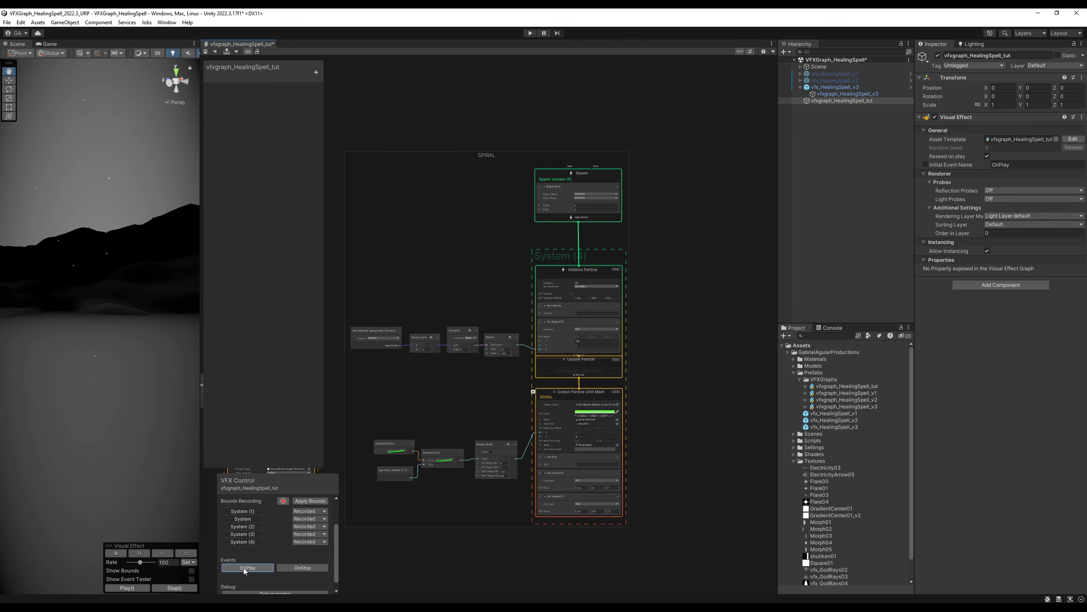